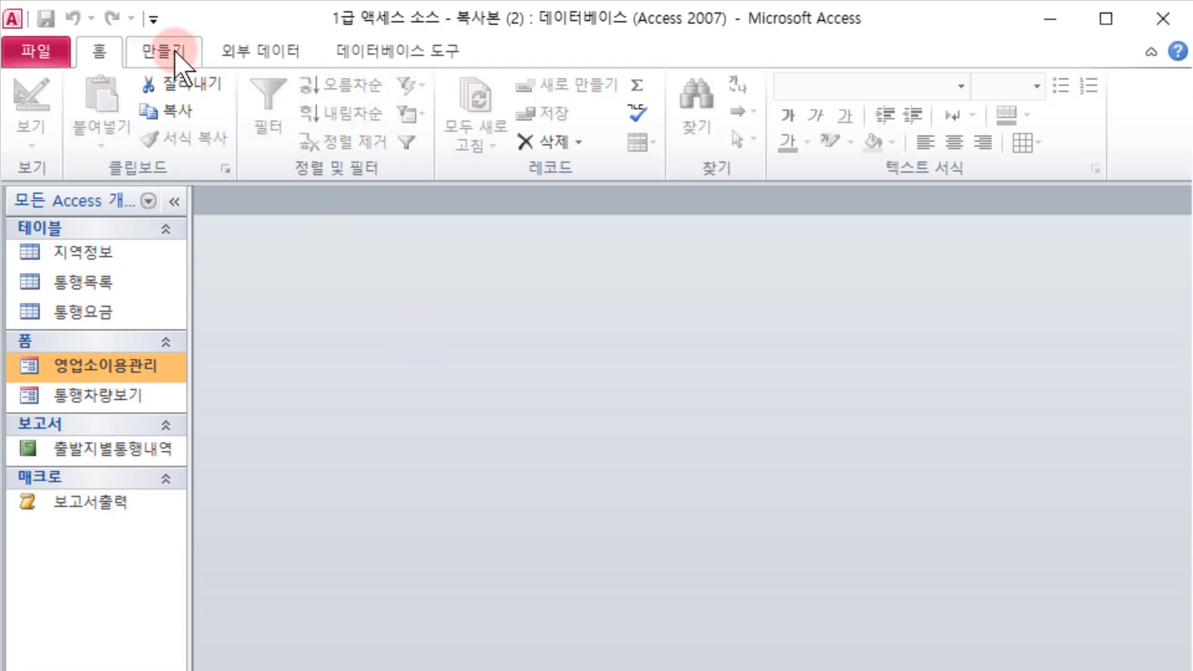
Create a new query in design view containing the 지역정보 and 통행요금 tables.
left_click(174, 49)
left_click(399, 149)
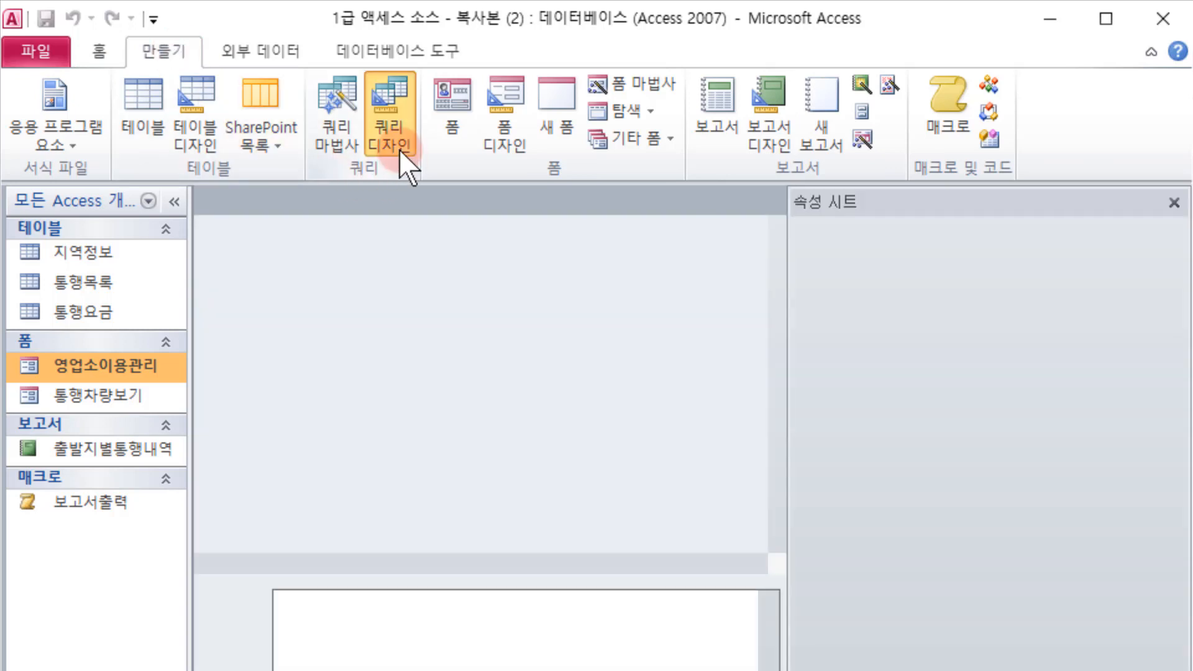
left_click_drag(552, 591, 484, 275)
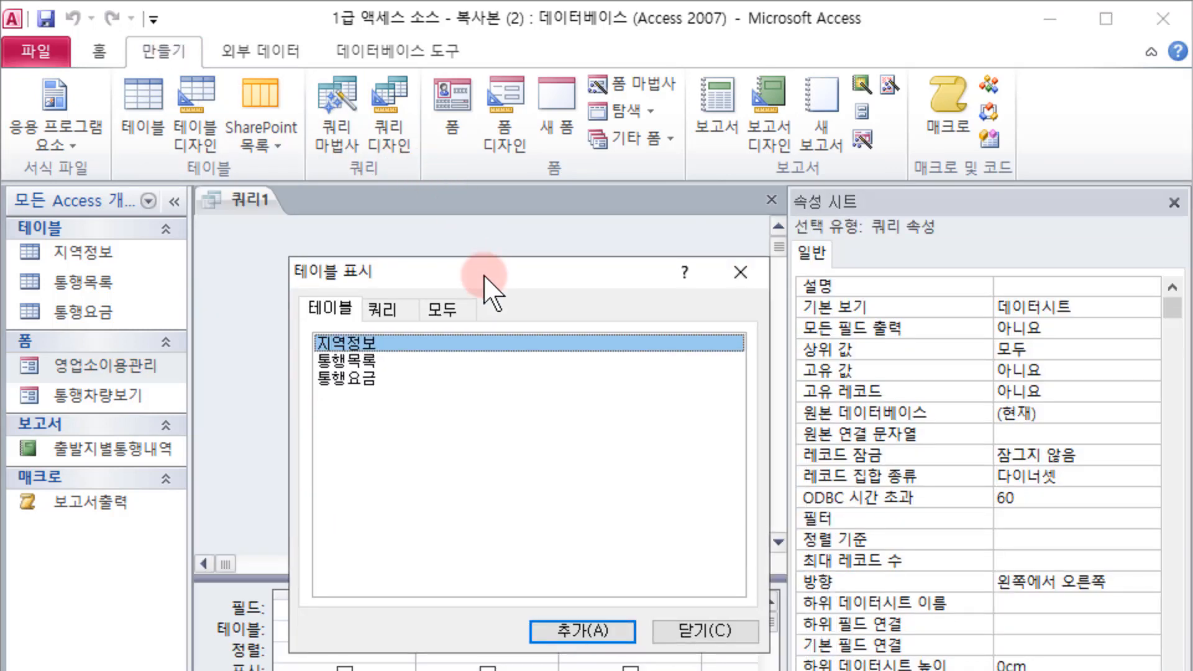
left_click(379, 376)
left_click(377, 343, "ctrl")
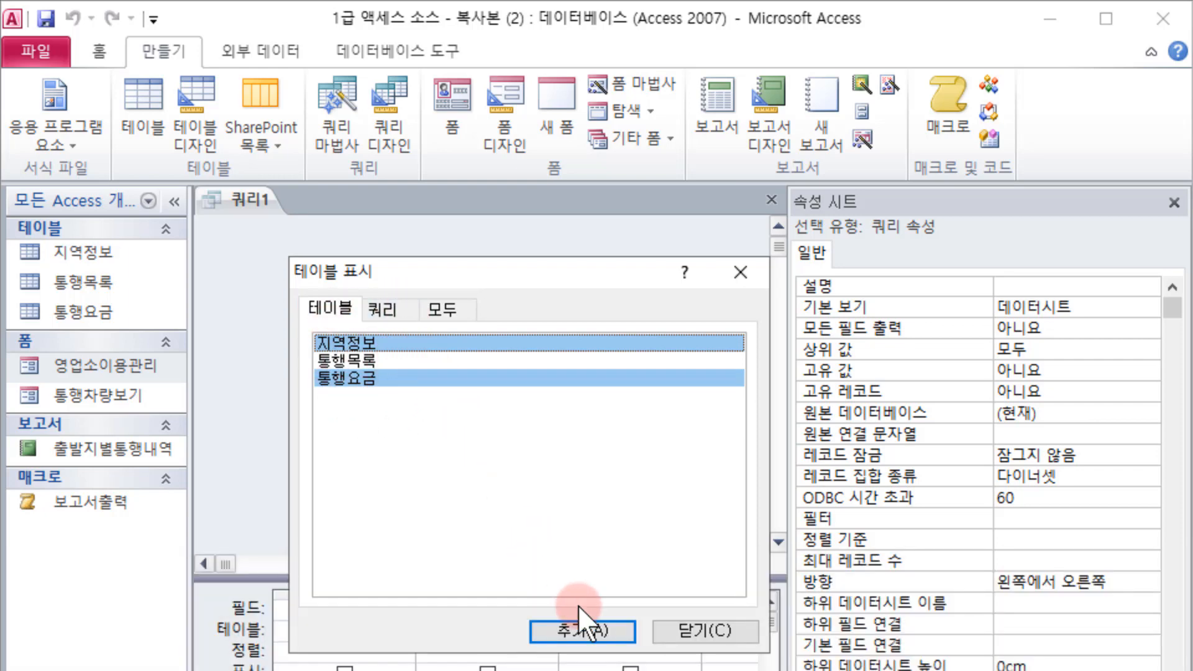
left_click(622, 629)
left_click(688, 631)
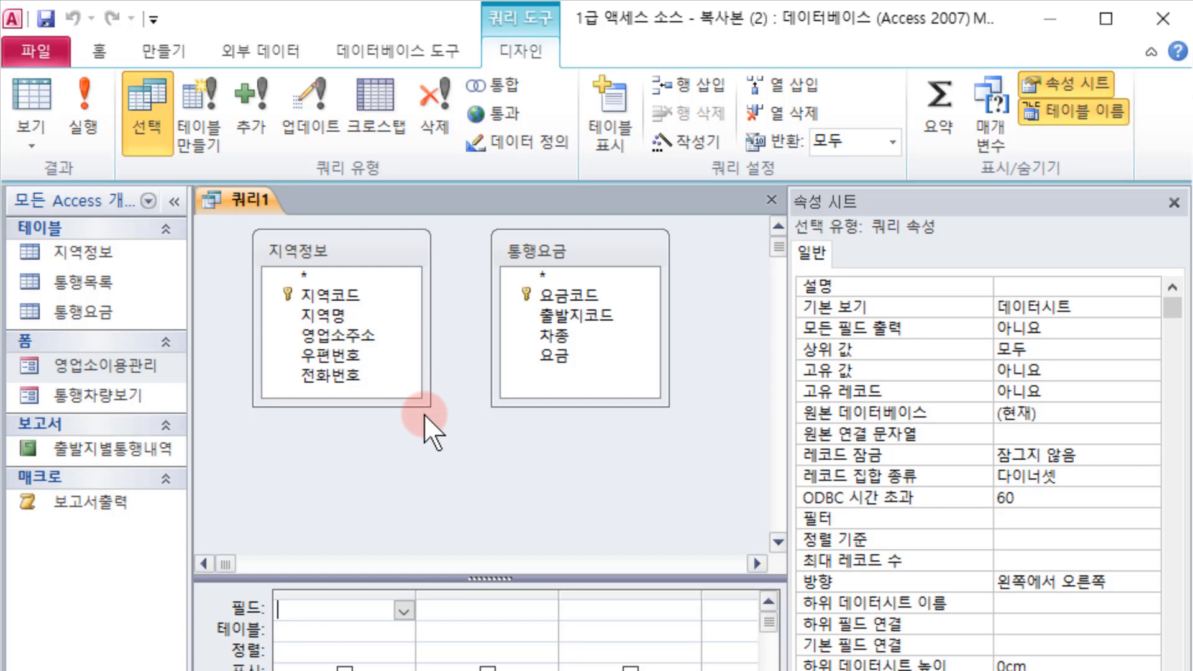
Join 지역코드 in 지역정보 to 출발지코드 in 통행요금, keeping the option that includes only rows with matching joined fields.
left_click_drag(403, 310, 541, 315)
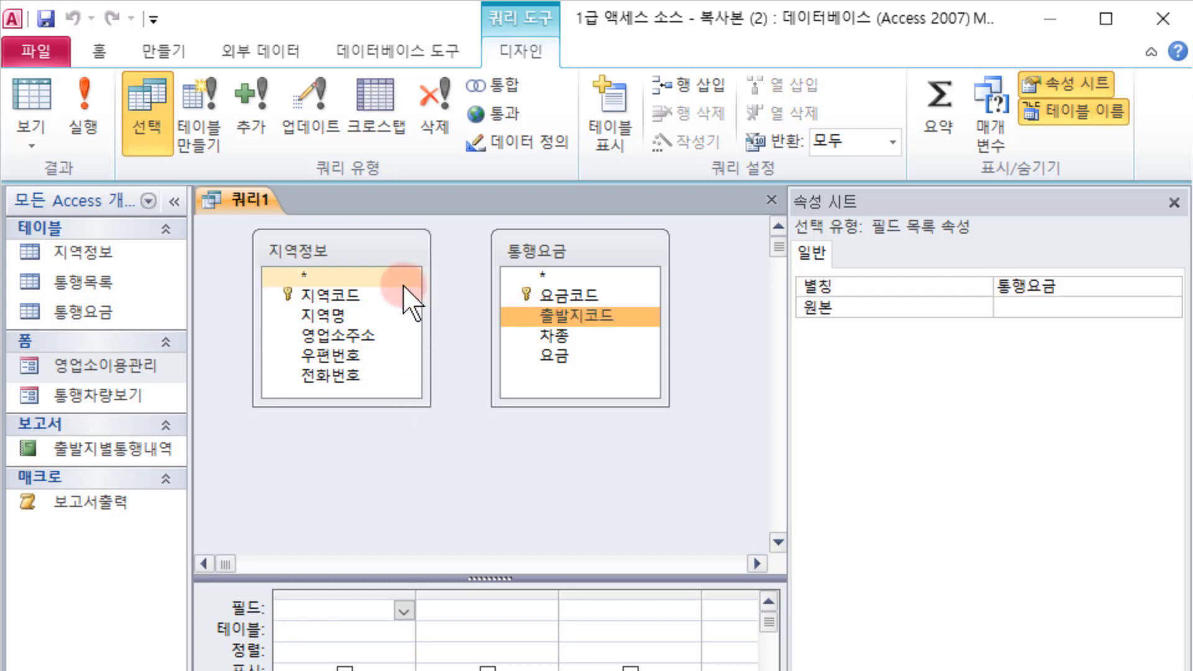
left_click(336, 292)
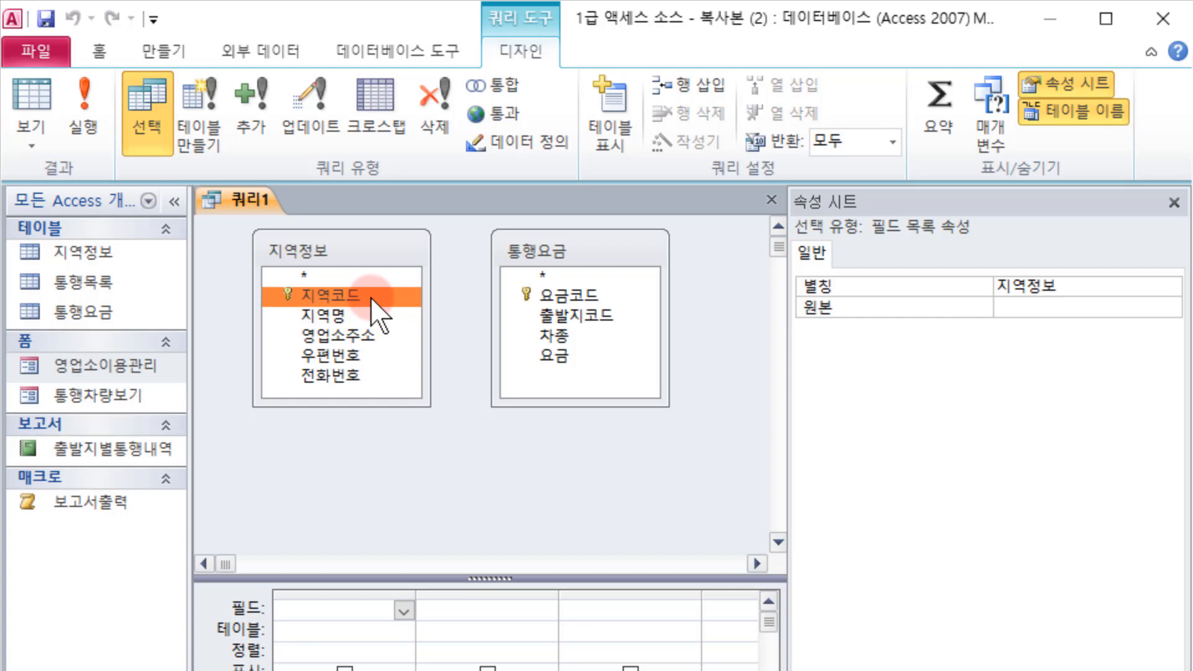
left_click_drag(378, 299, 573, 319)
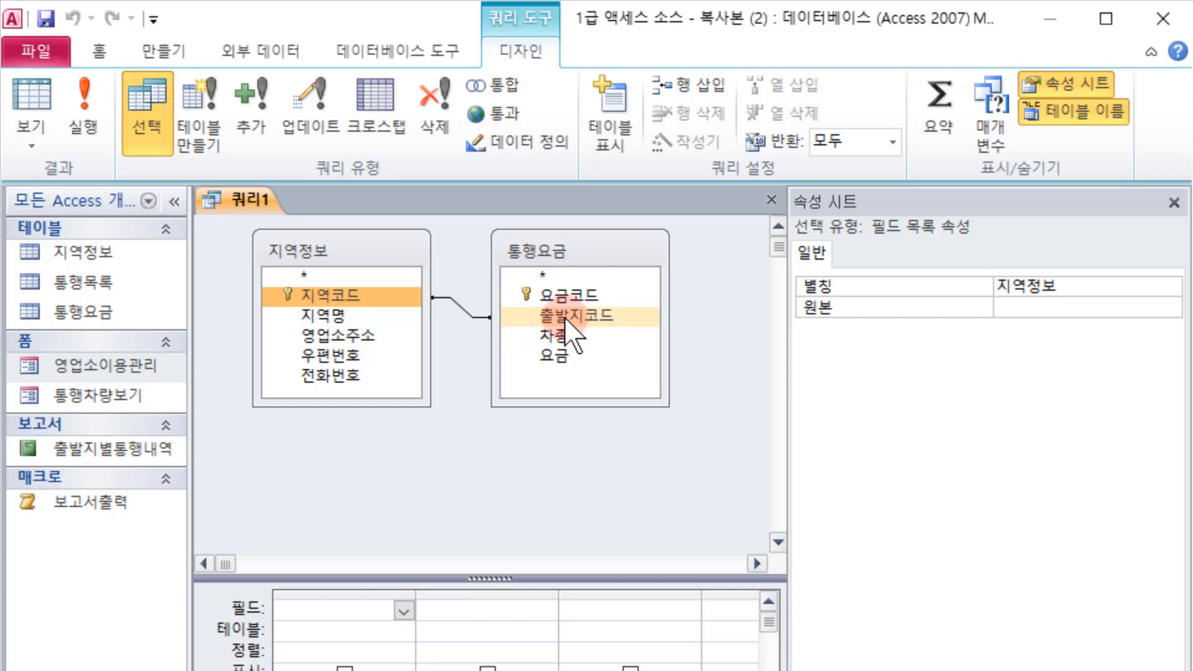
left_click(465, 306)
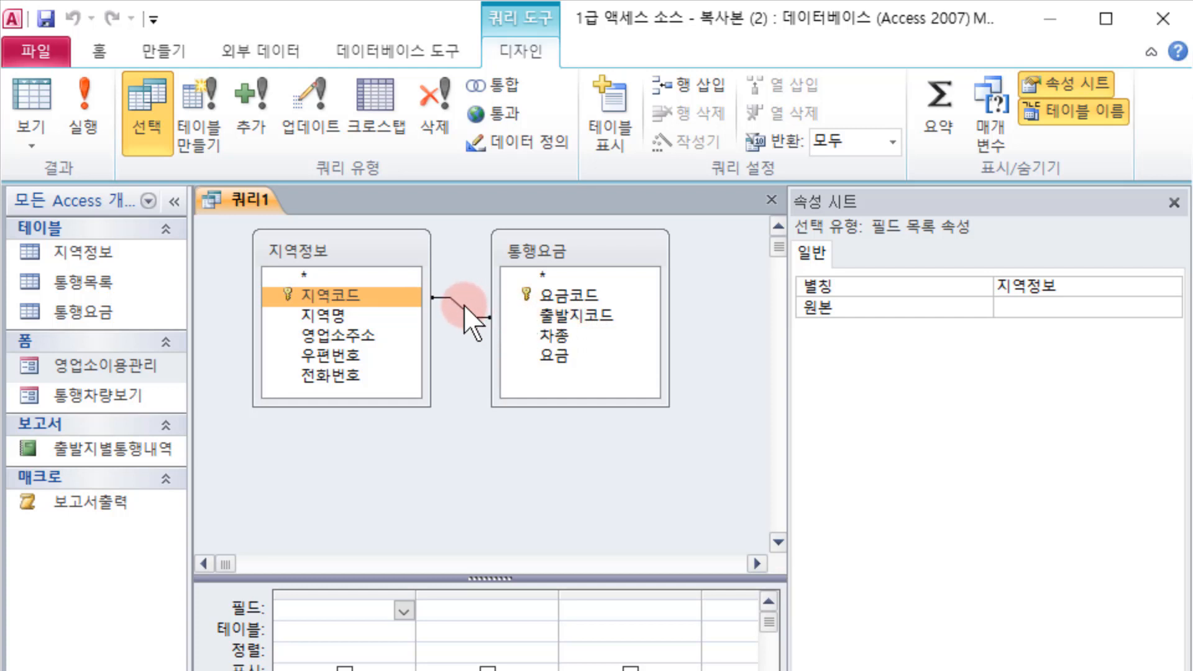
double_click(462, 305)
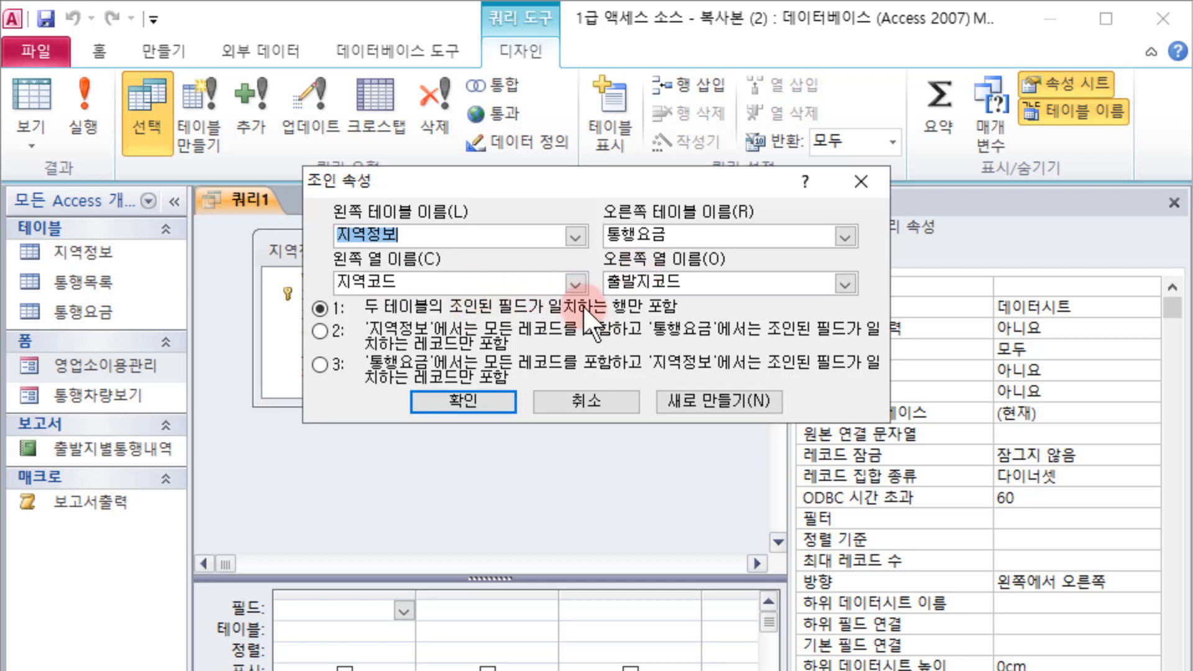
left_click(476, 399)
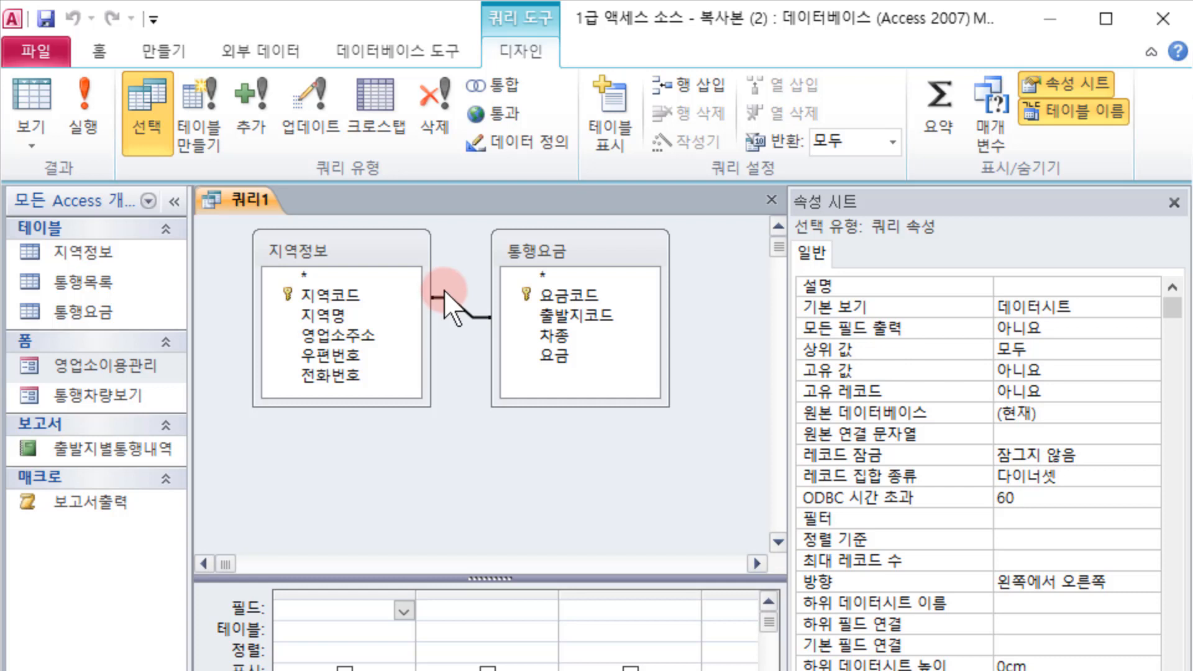
Close the property sheet and add 영업소주소, 차종 and 요금 to the query grid, adding 요금 twice.
left_click(1174, 203)
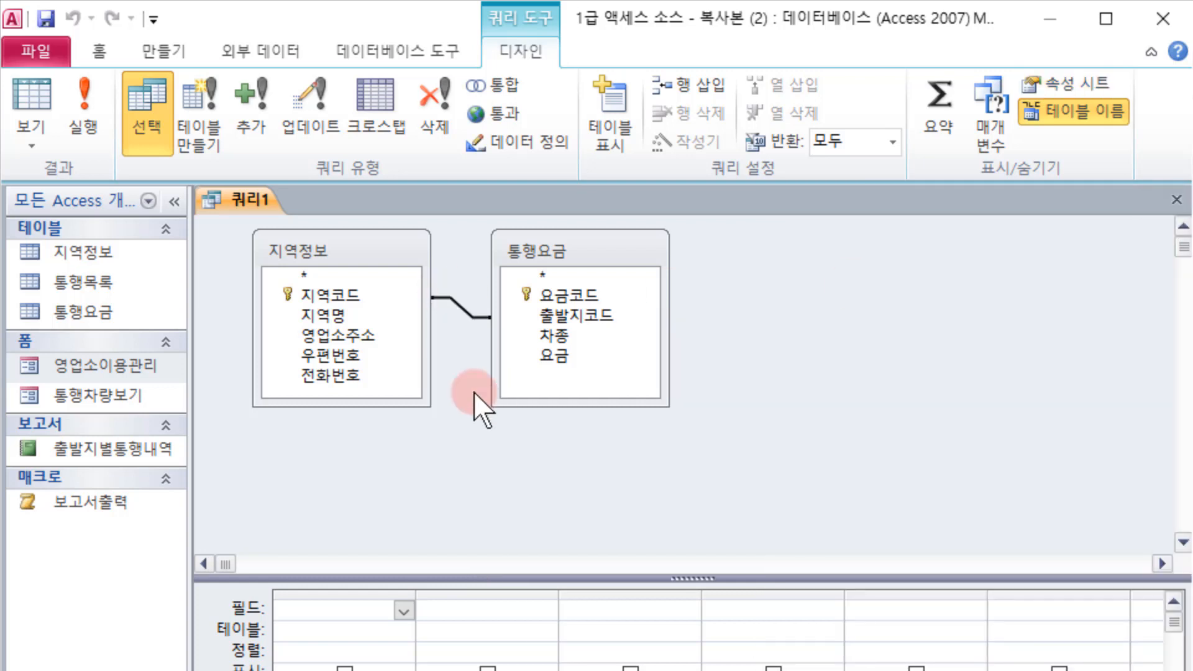
double_click(357, 335)
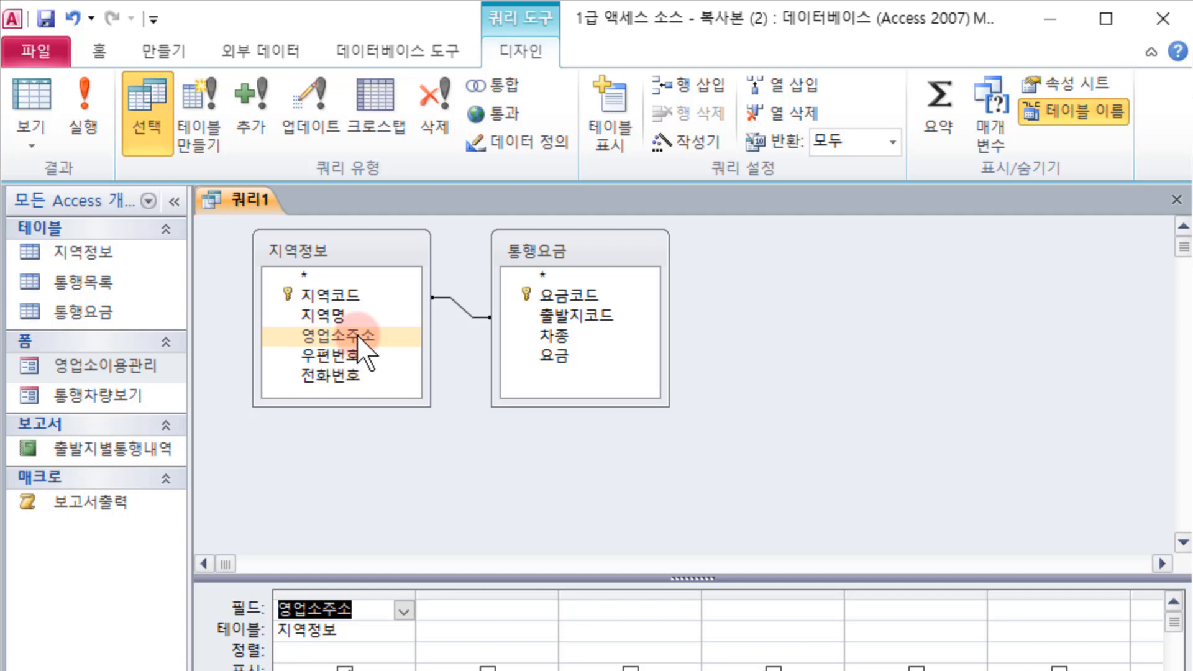
left_click(554, 335)
double_click(554, 335)
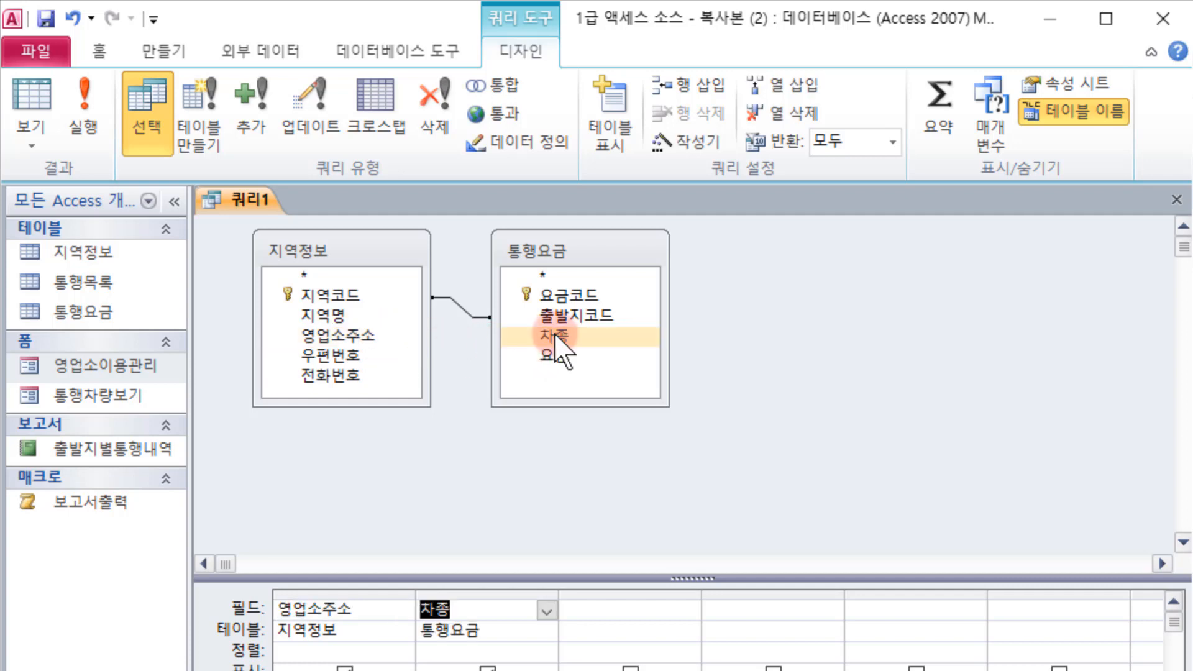
left_click(563, 355)
double_click(565, 357)
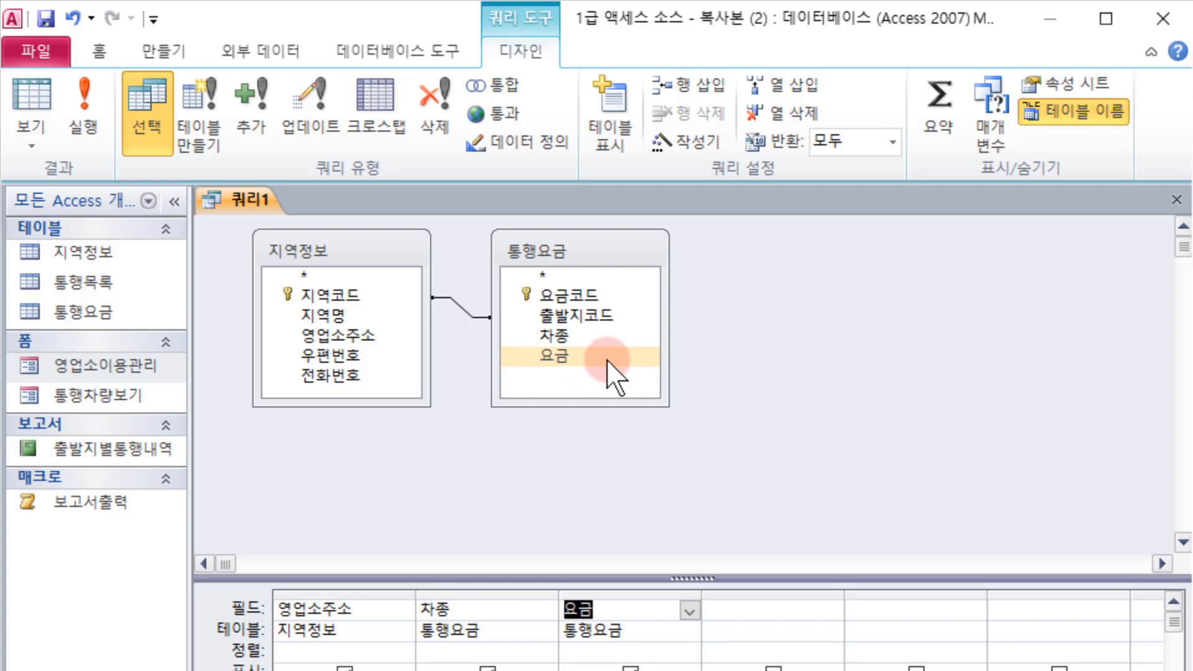
double_click(588, 360)
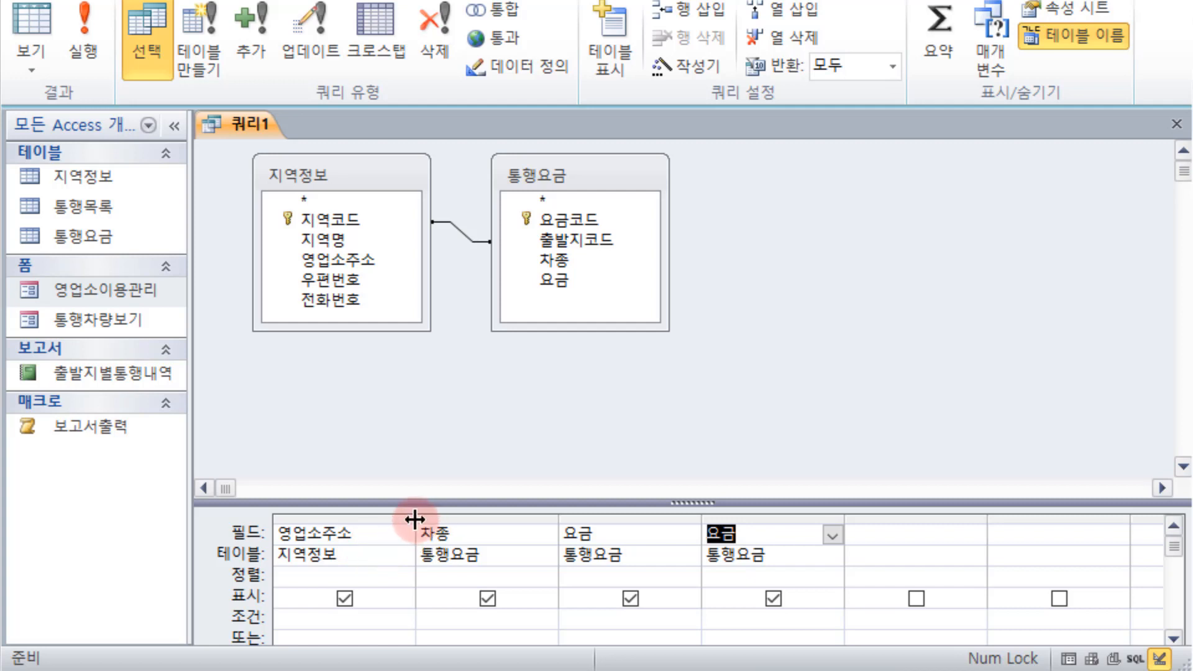
Widen the 영업소주소 column and enter [주소의 일부를 입력하세요] as its criterion.
left_click_drag(415, 522, 555, 522)
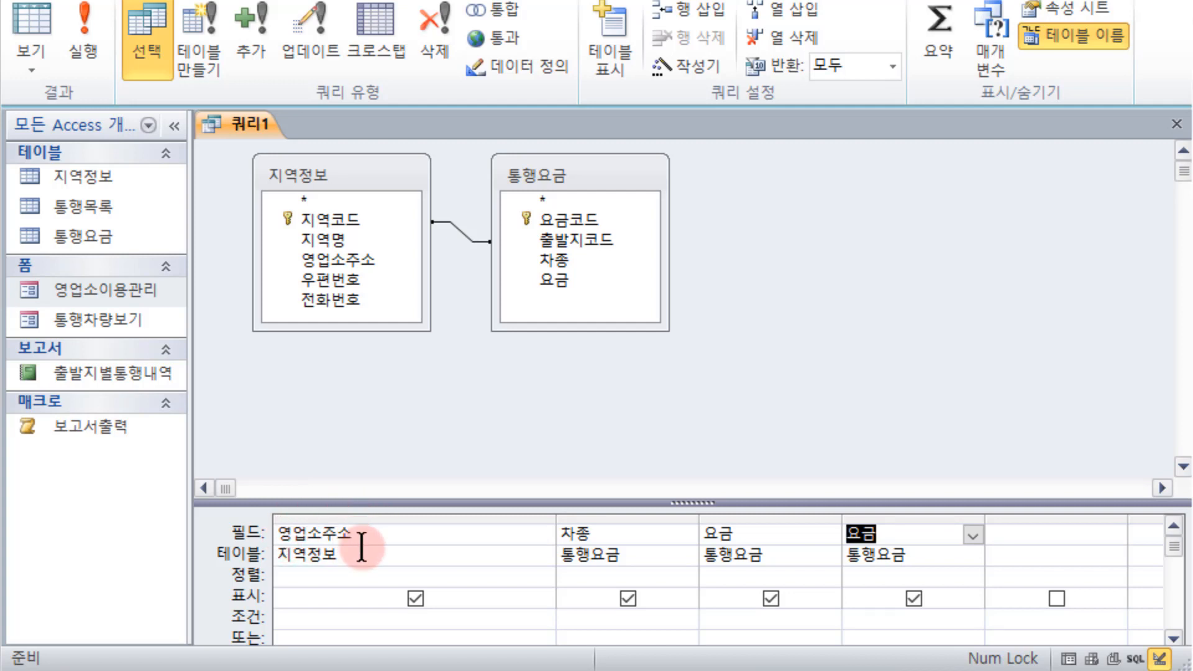
left_click(326, 616)
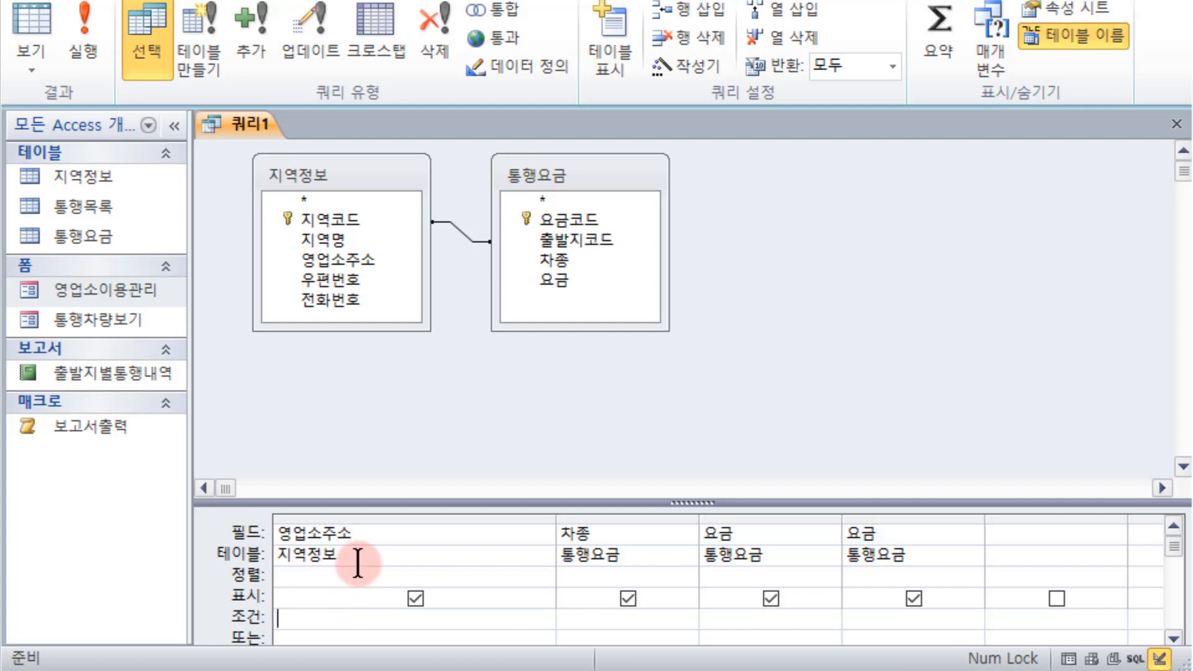
type("[]")
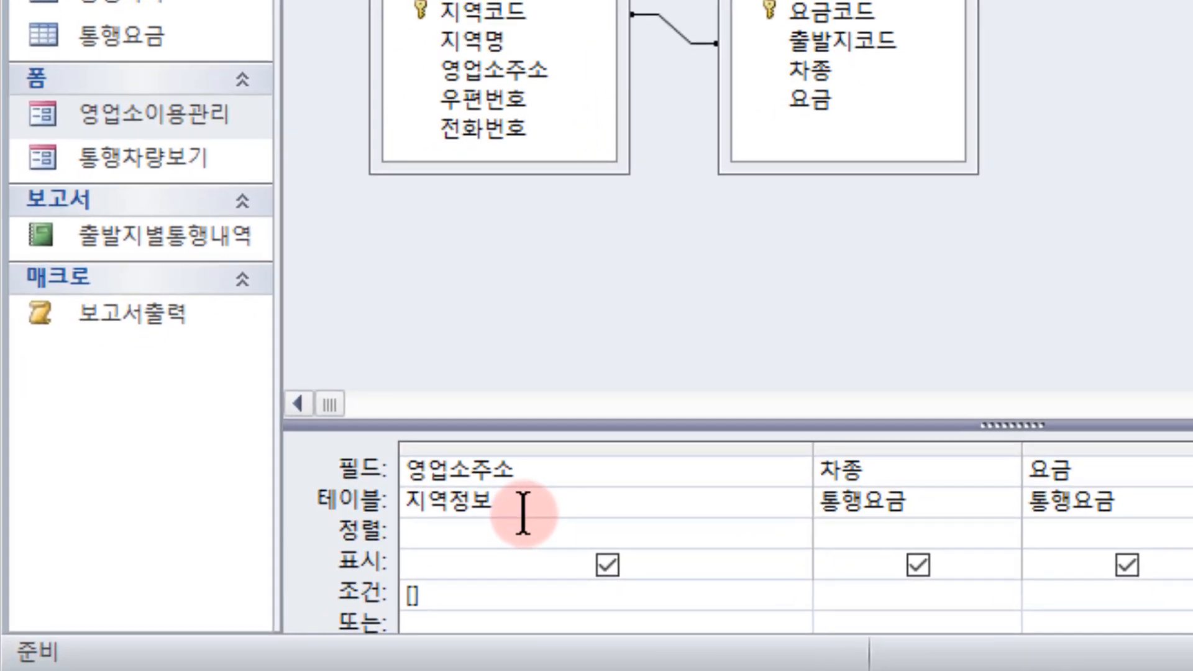
type("wn")
key("BackSpace")
key("BackSpace")
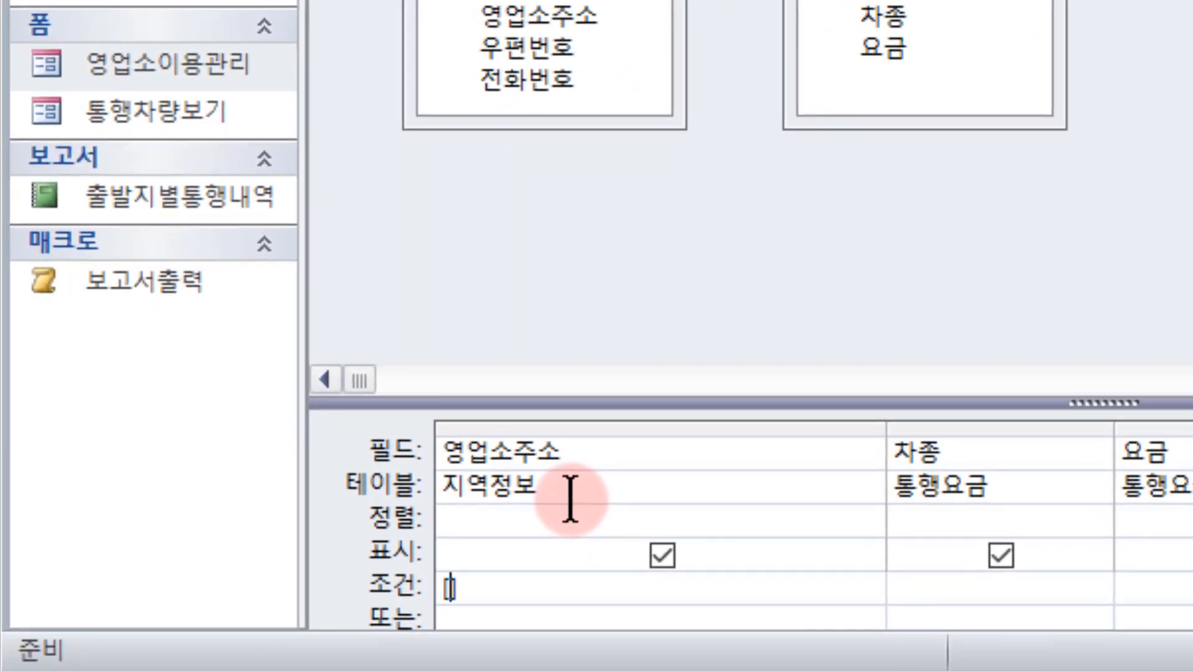
type("주소의 일부르")
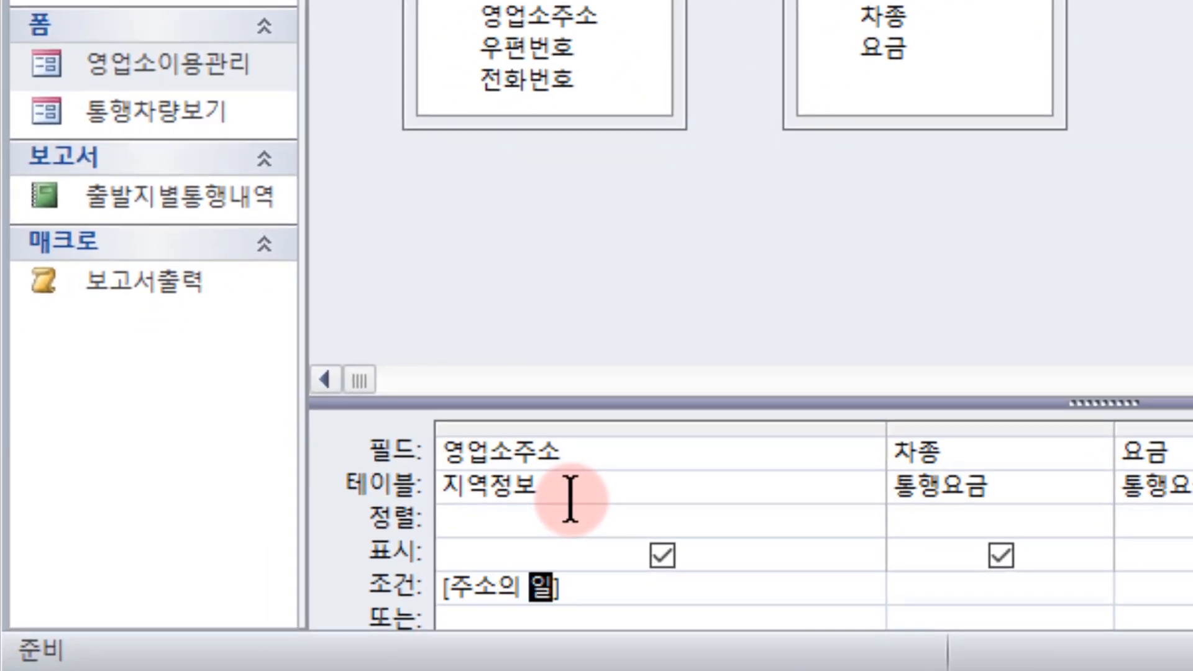
type("ㄹ 입력하셍")
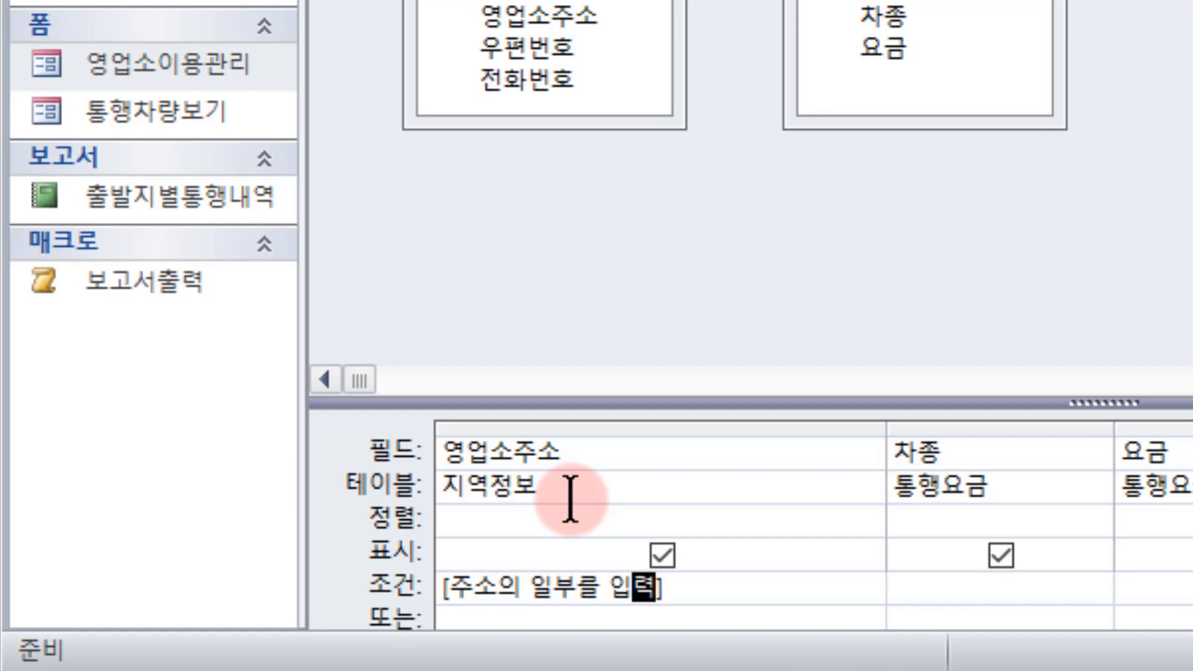
type("ㅛ")
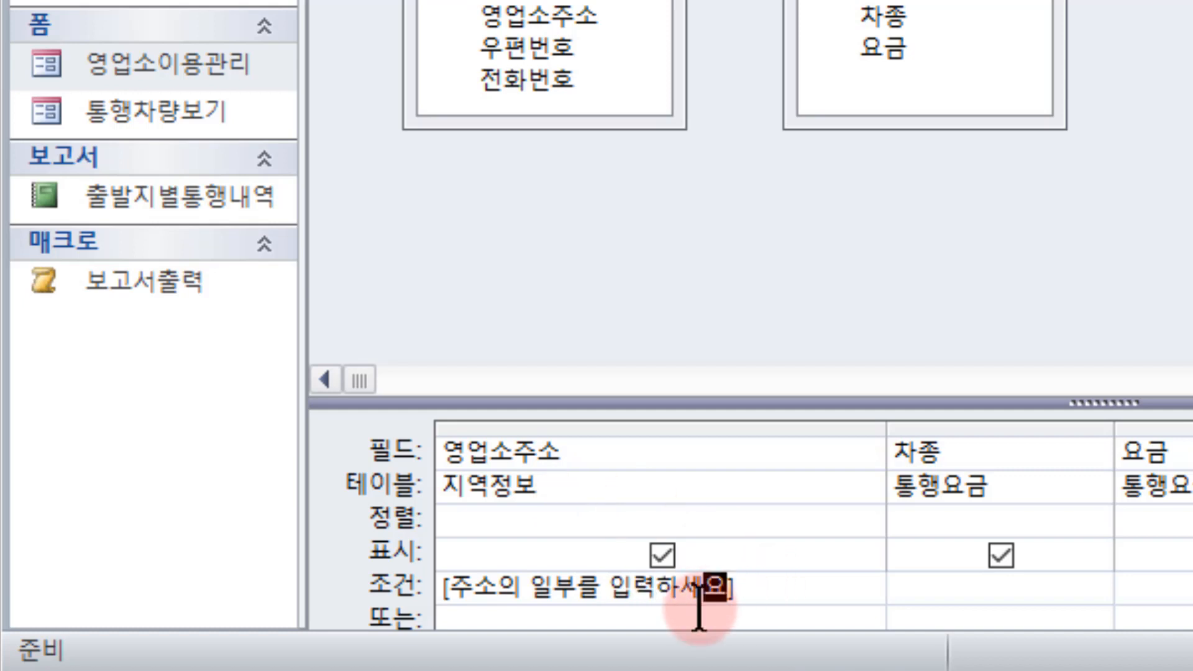
left_click(794, 583)
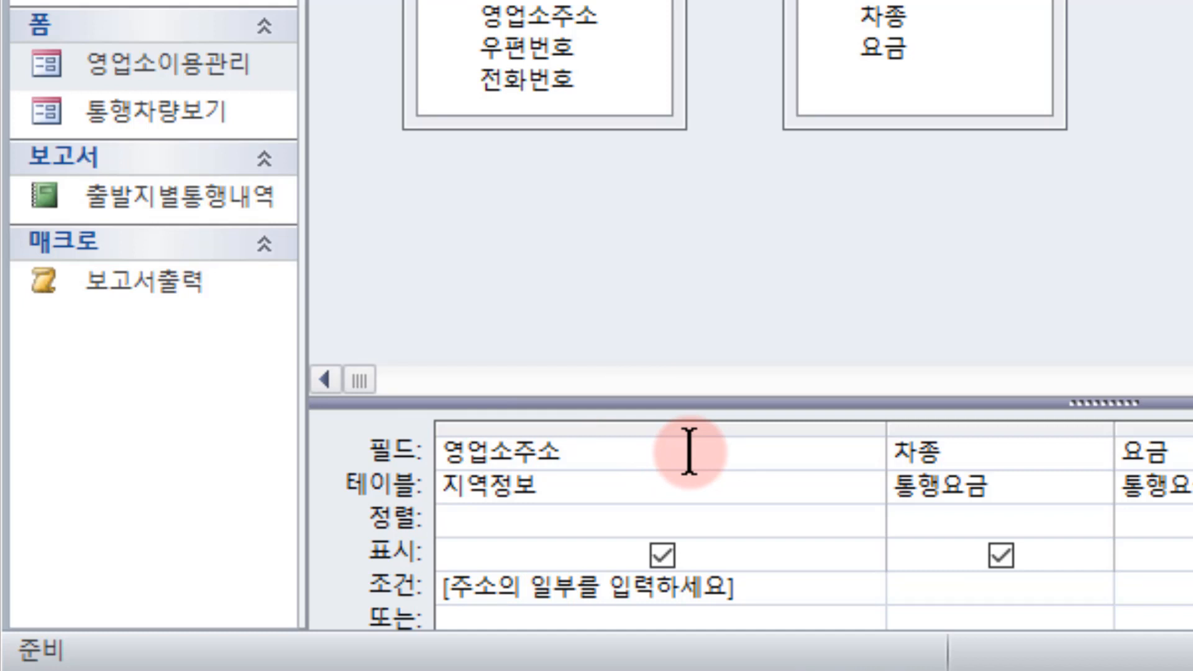
Put Like in front of the 영업소주소 criterion and a * wildcard before and after the bracketed prompt.
type("Like")
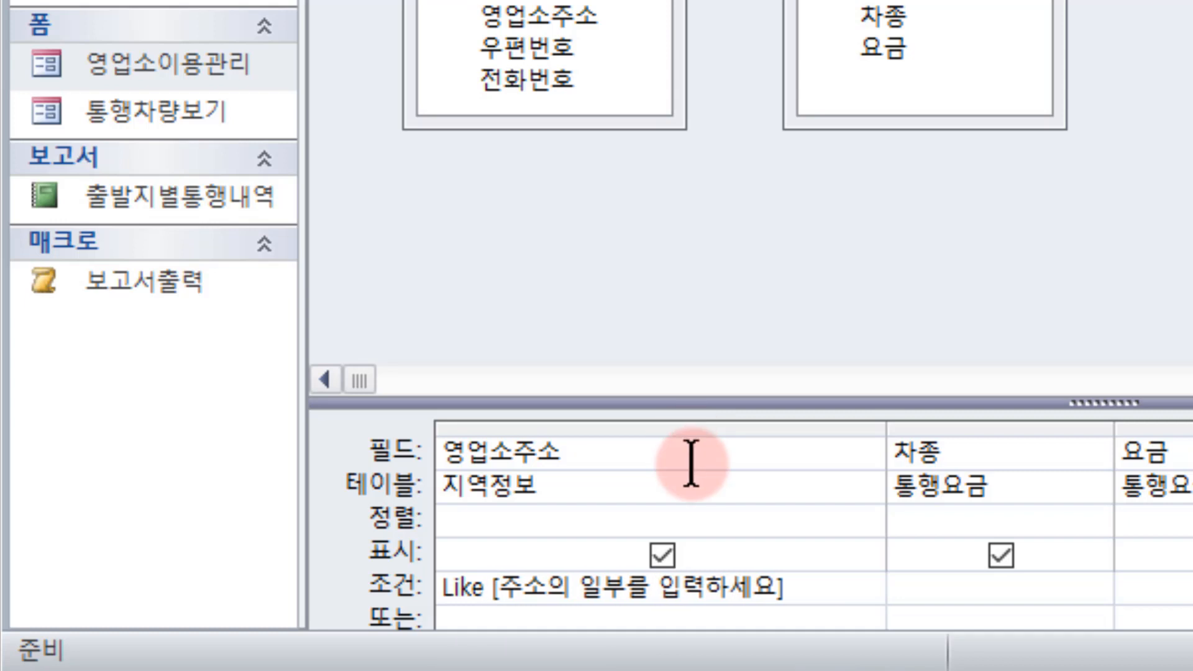
left_click_drag(497, 587, 777, 588)
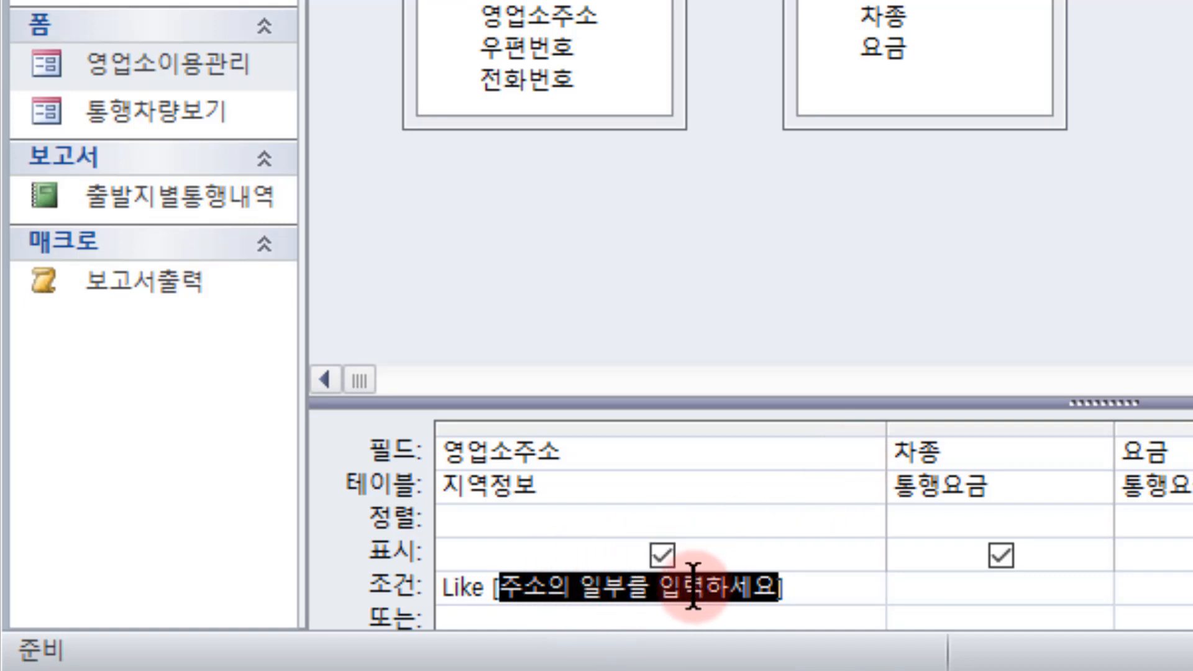
left_click(497, 587)
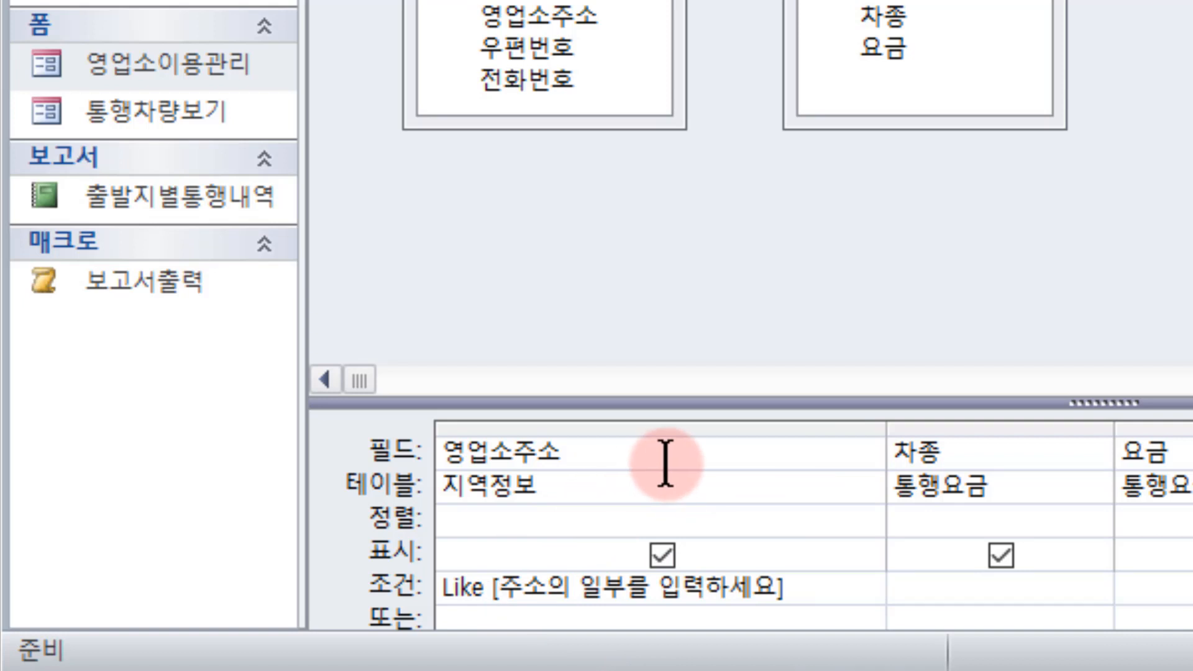
type("*")
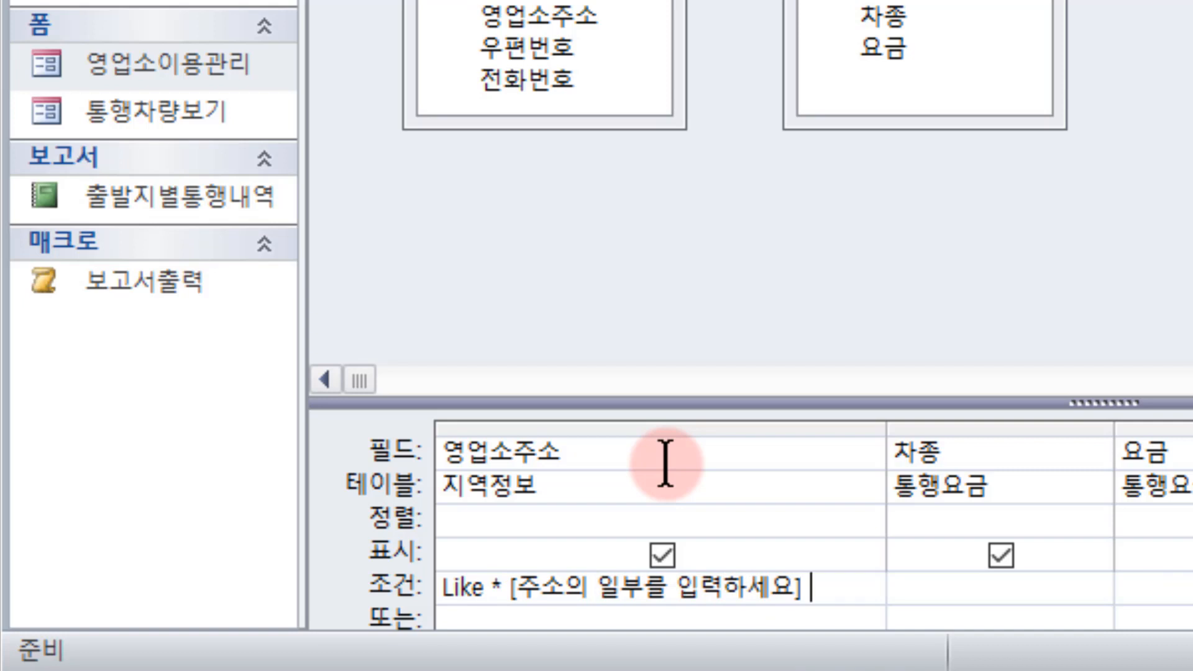
type(" *")
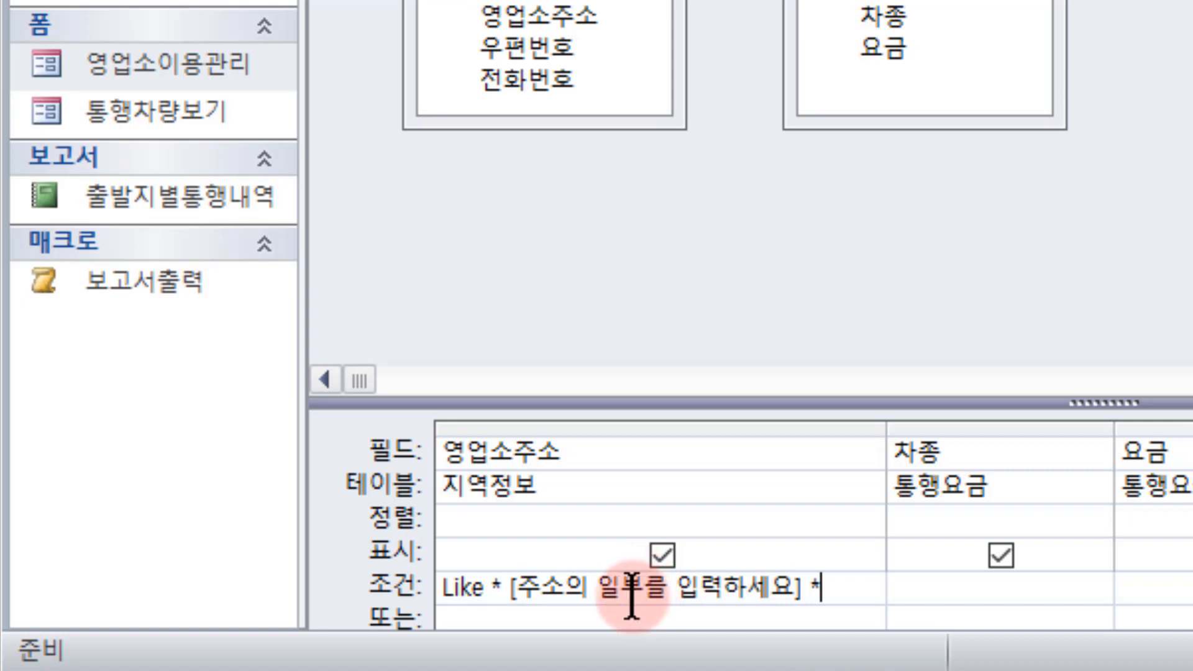
Enclose both * wildcards in the 영업소주소 criterion in double quotation marks.
left_click(494, 587)
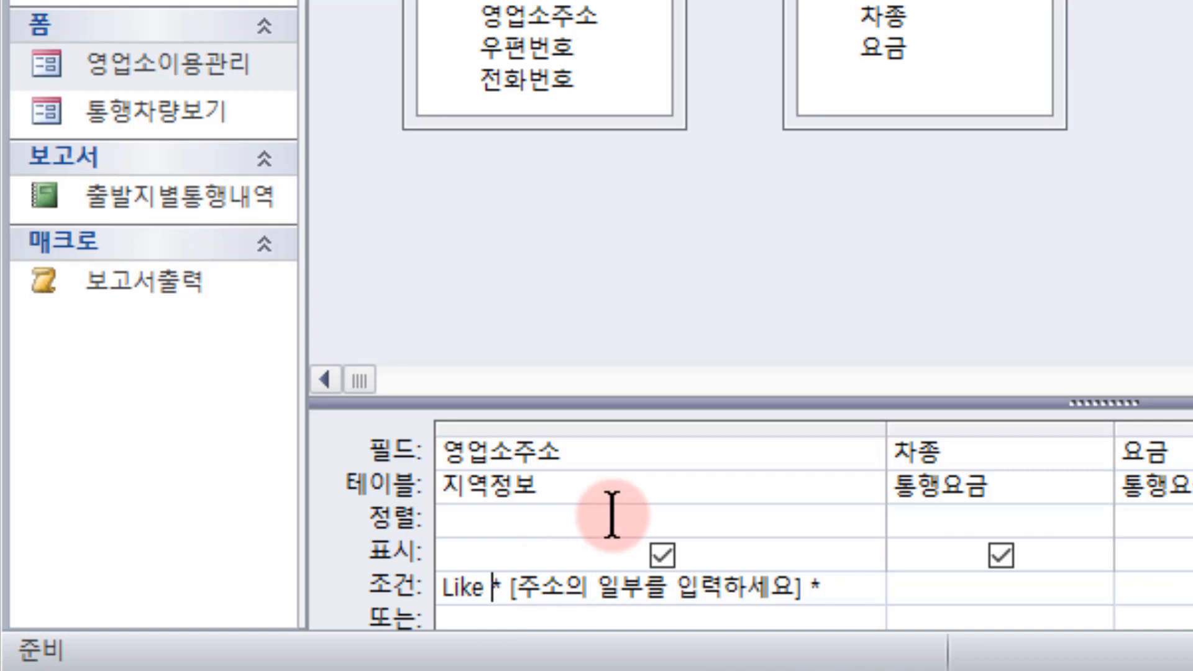
type("\"")
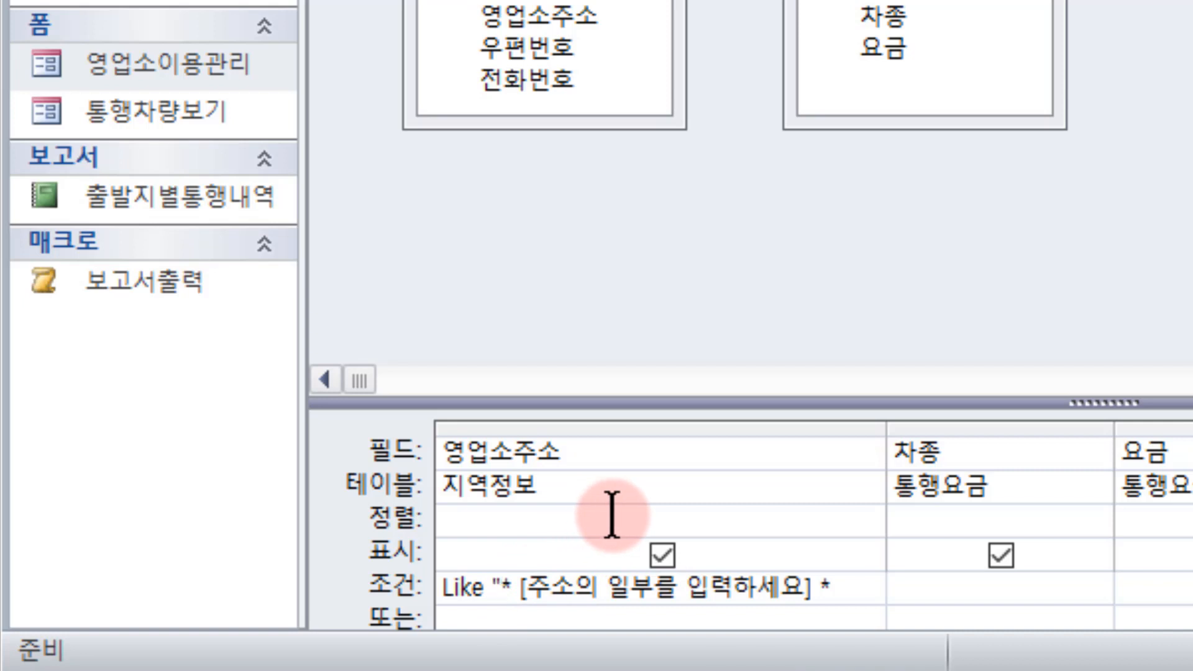
key("Right")
type("\"*")
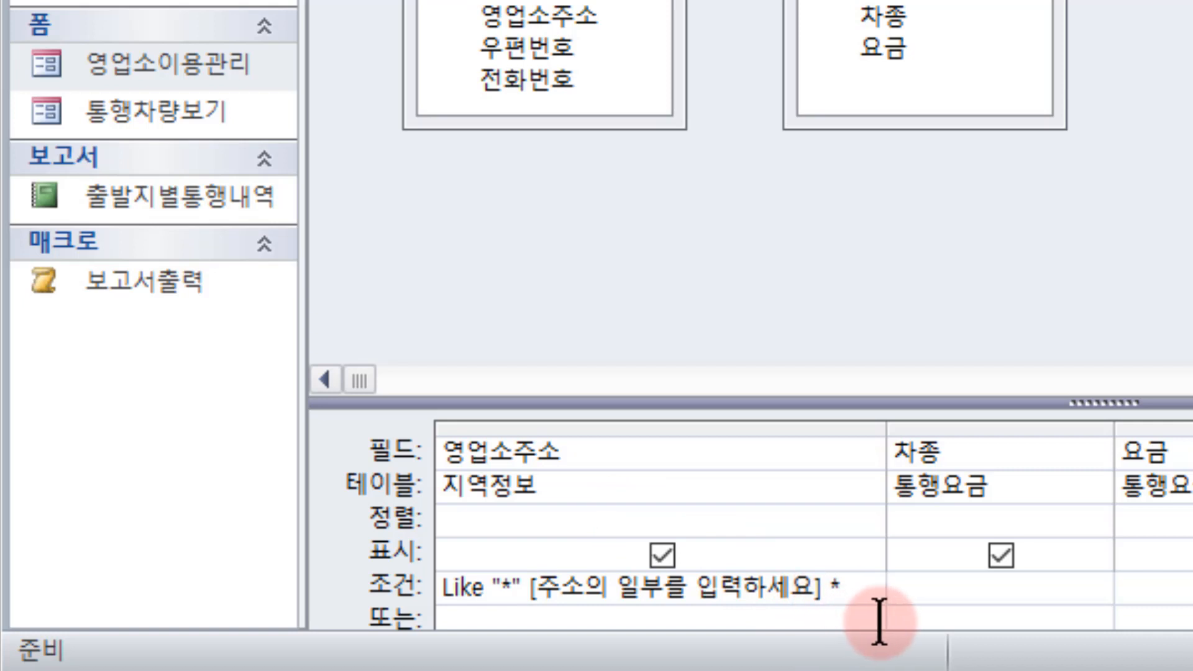
type("\"")
Insert & between each quoted wildcard and the bracketed prompt, and fit the 영업소주소 column width to the whole criterion.
left_click(528, 584)
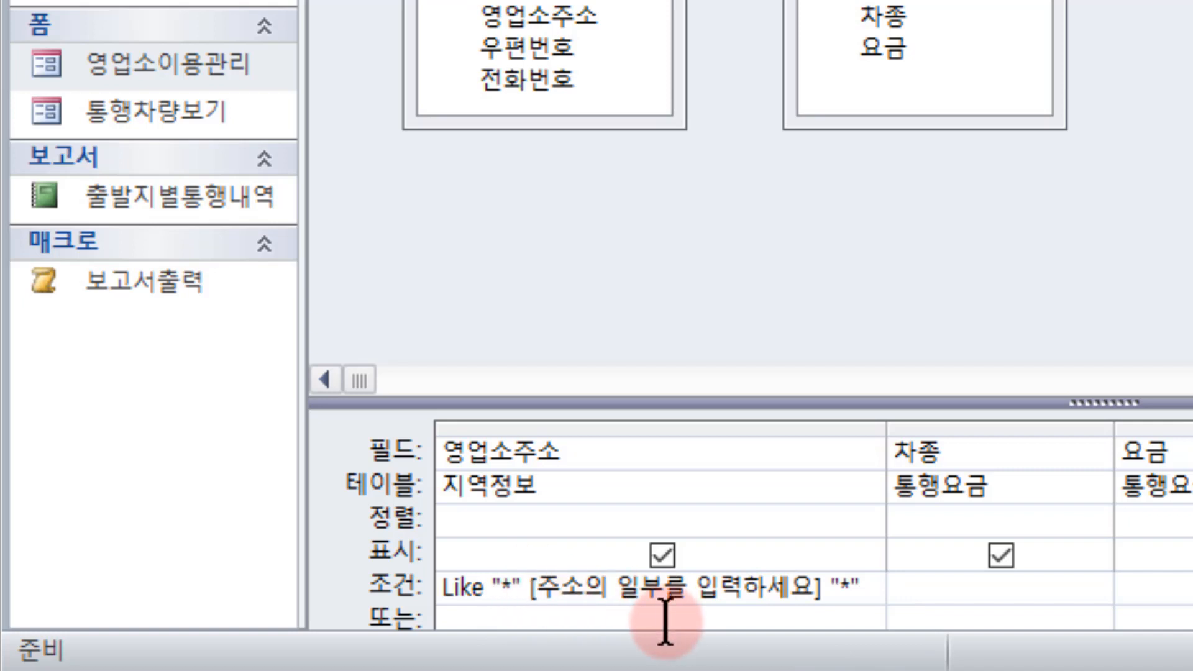
type("&")
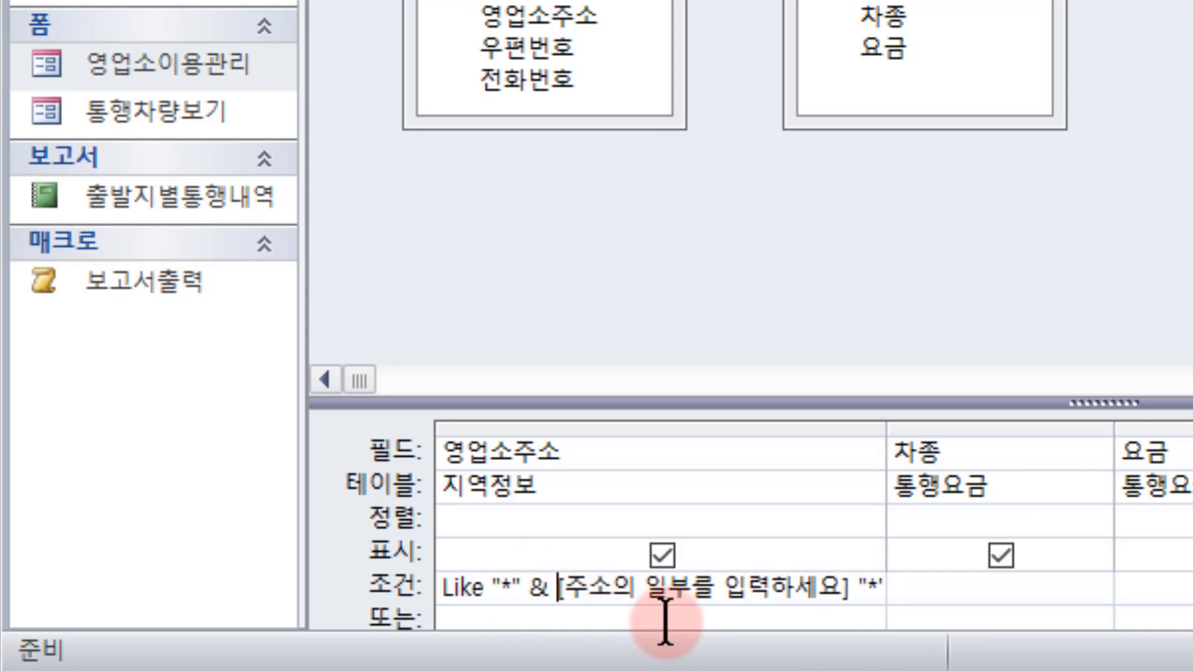
left_click(849, 587)
type("&")
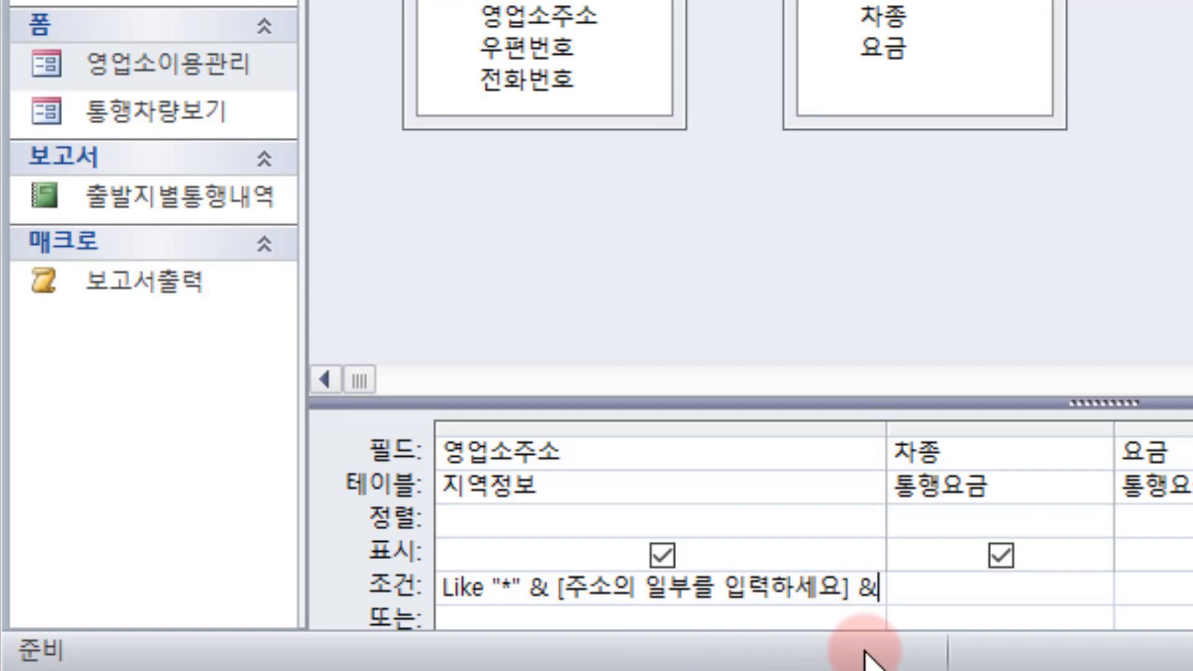
left_click(892, 434)
double_click(887, 431)
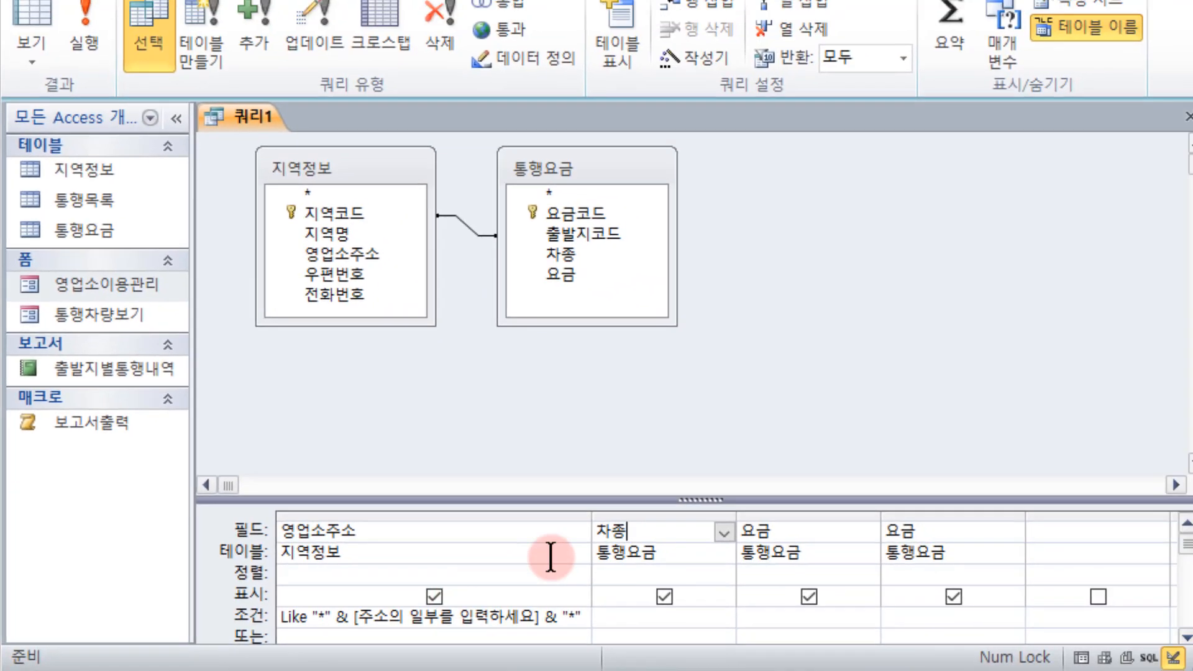
Narrow the 차종 and first 요금 columns and widen the second 요금 column in the query design grid.
left_click_drag(733, 513, 688, 513)
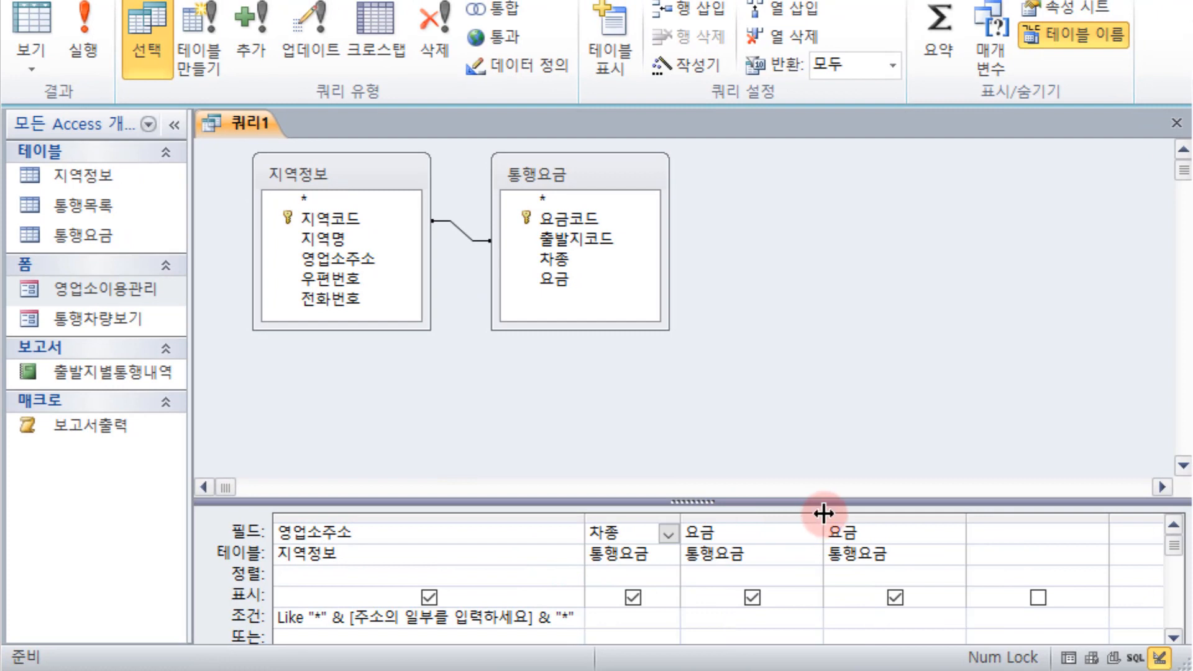
double_click(821, 526)
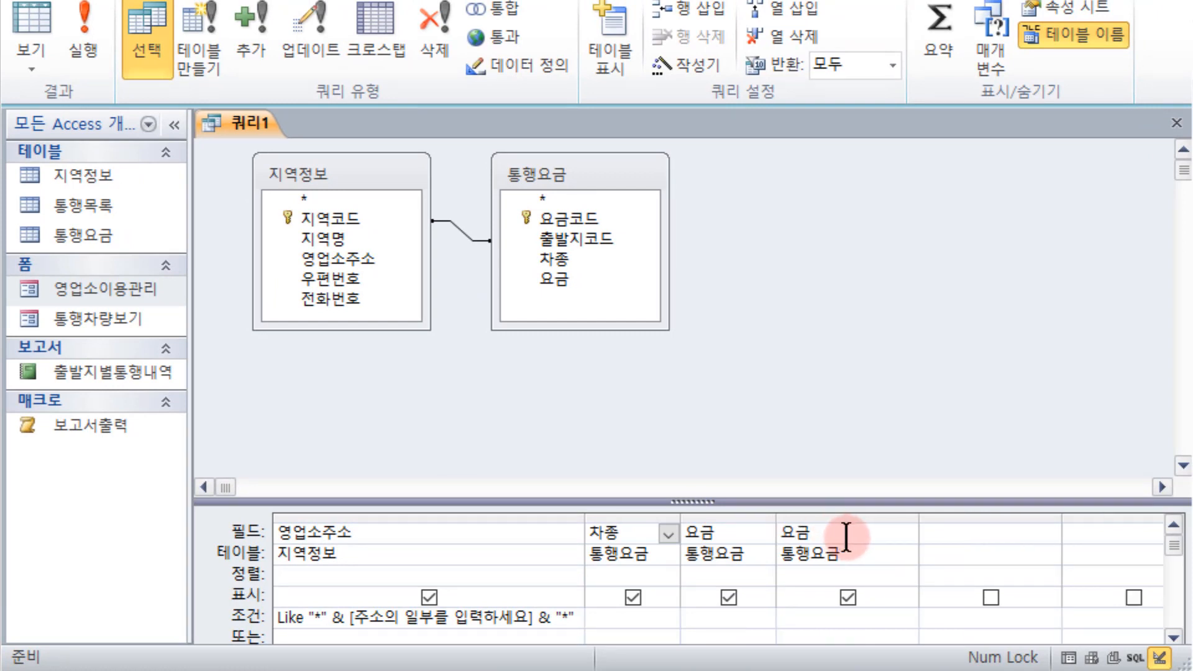
left_click(783, 530)
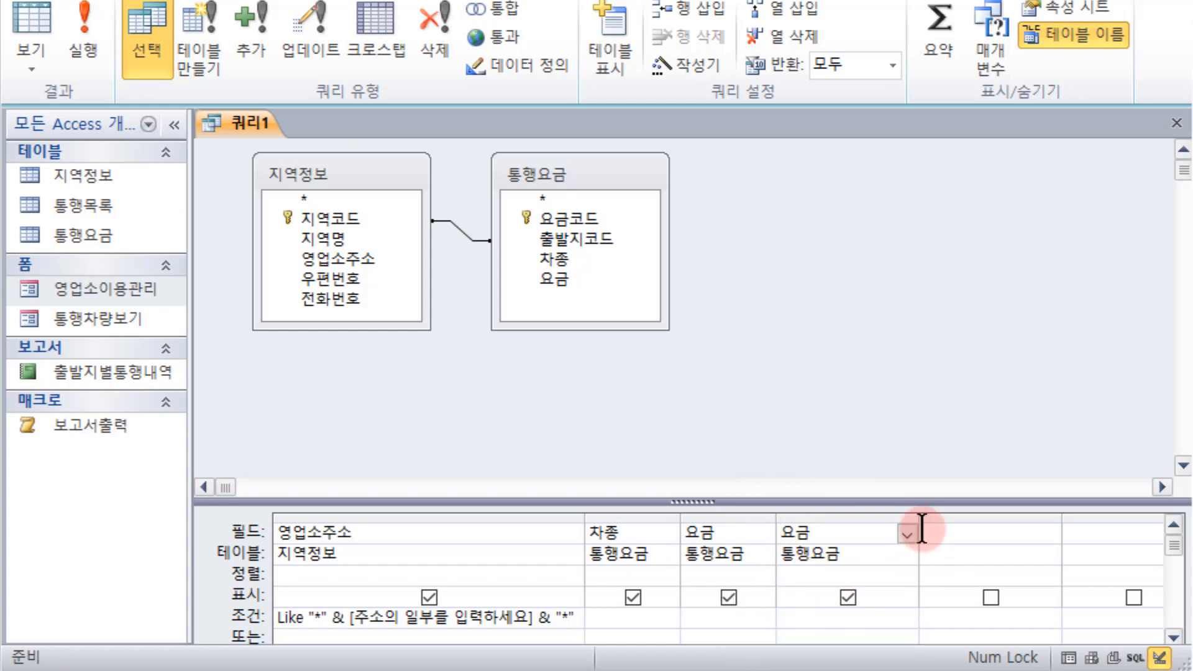
left_click_drag(919, 521, 1043, 521)
Put the alias 출퇴근할인요금: in front of the field name in the second 요금 column.
type("cn")
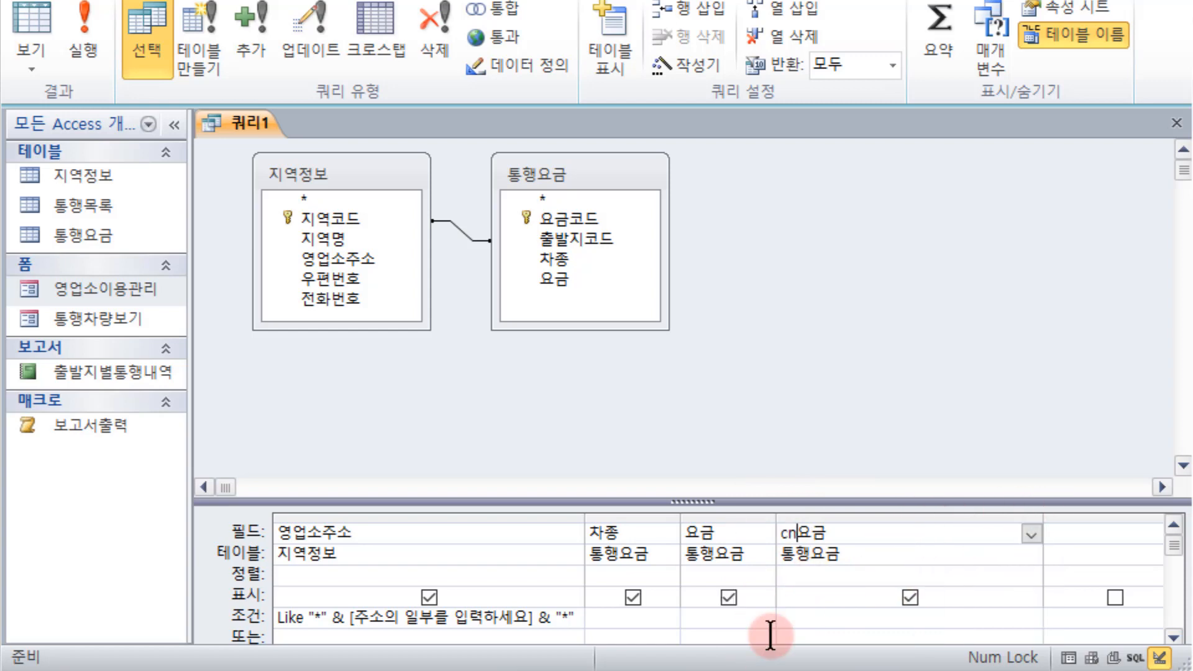
key("BackSpace")
key("BackSpace")
type("추")
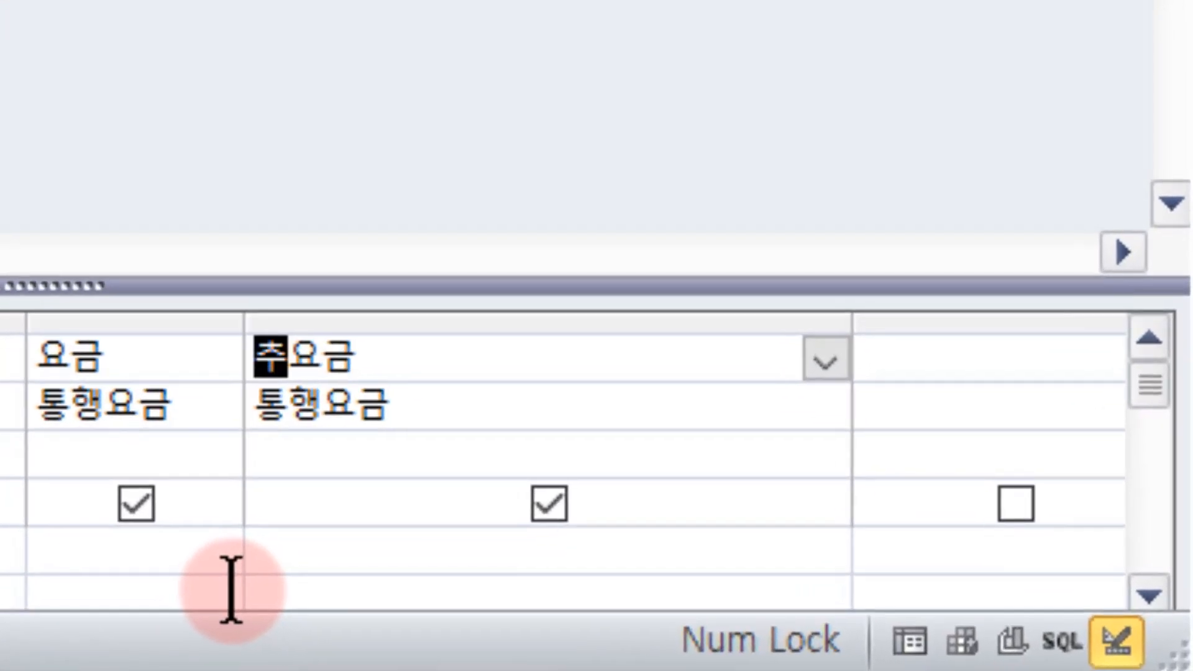
type("ㄹ퇴근할ㅇ")
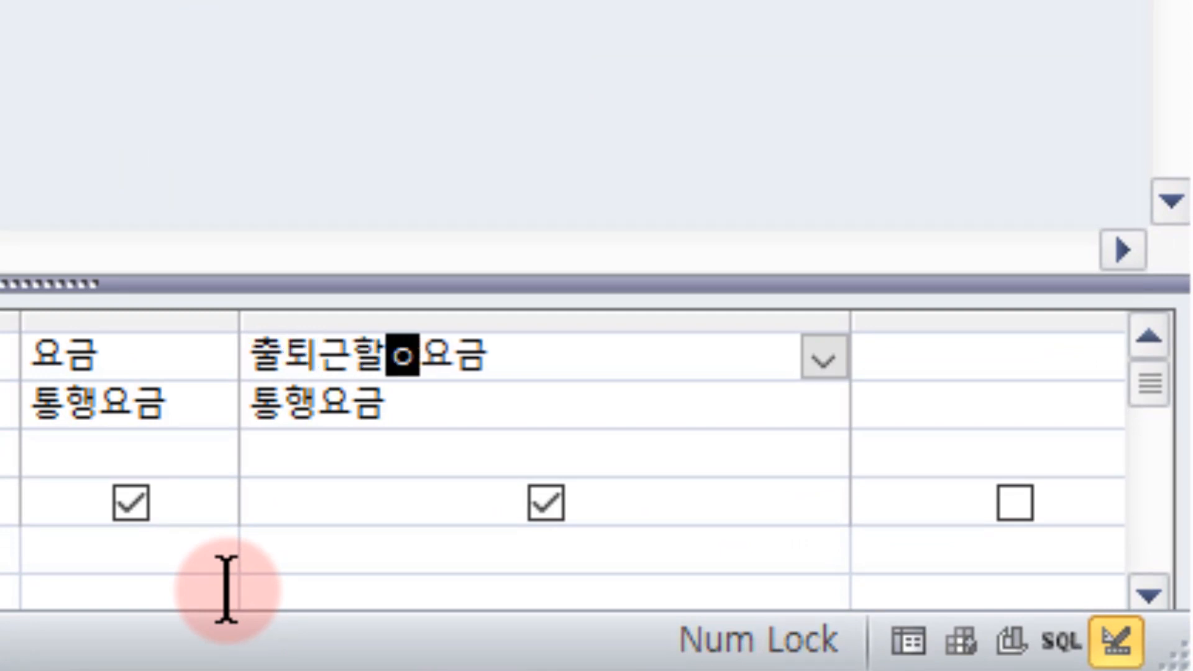
type("인요금:")
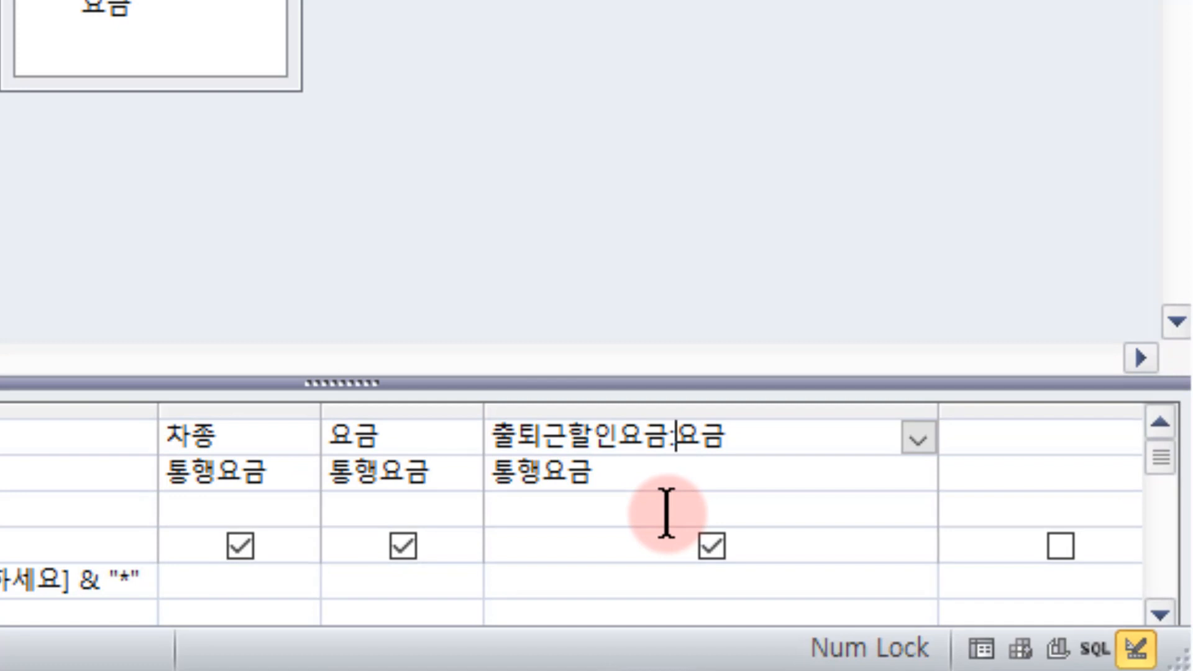
Enclose 요금 in square brackets in the 출퇴근할인요금 expression and multiply it by 0.8.
type("[")
key("Right")
key("Right")
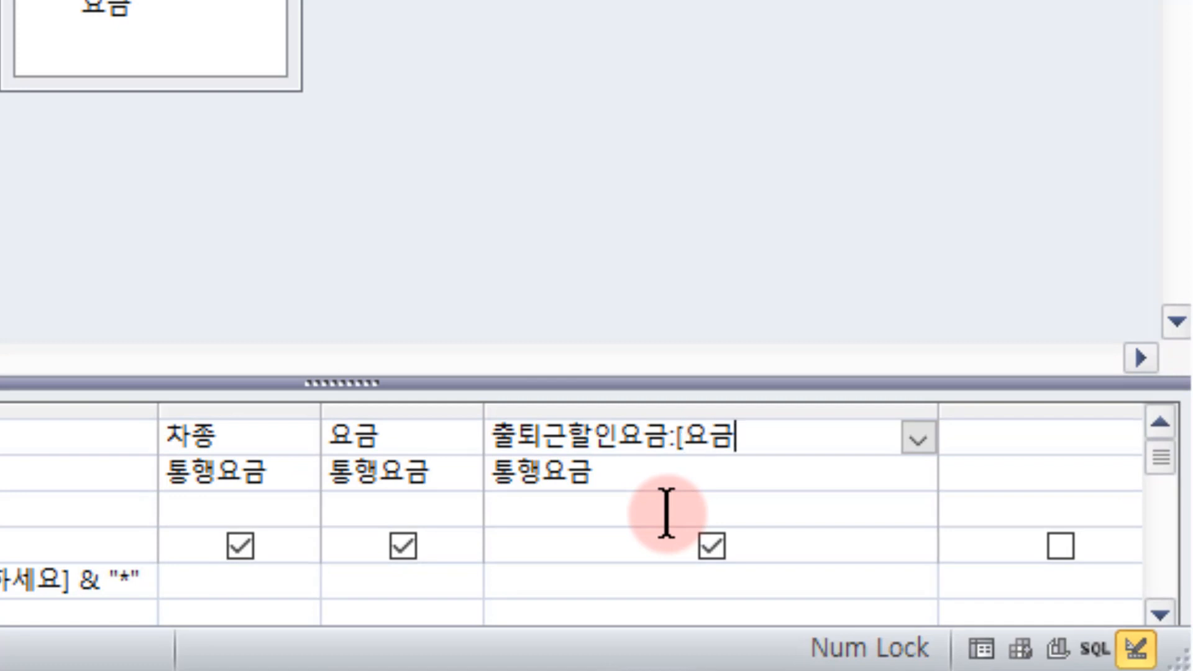
type("]*0.8")
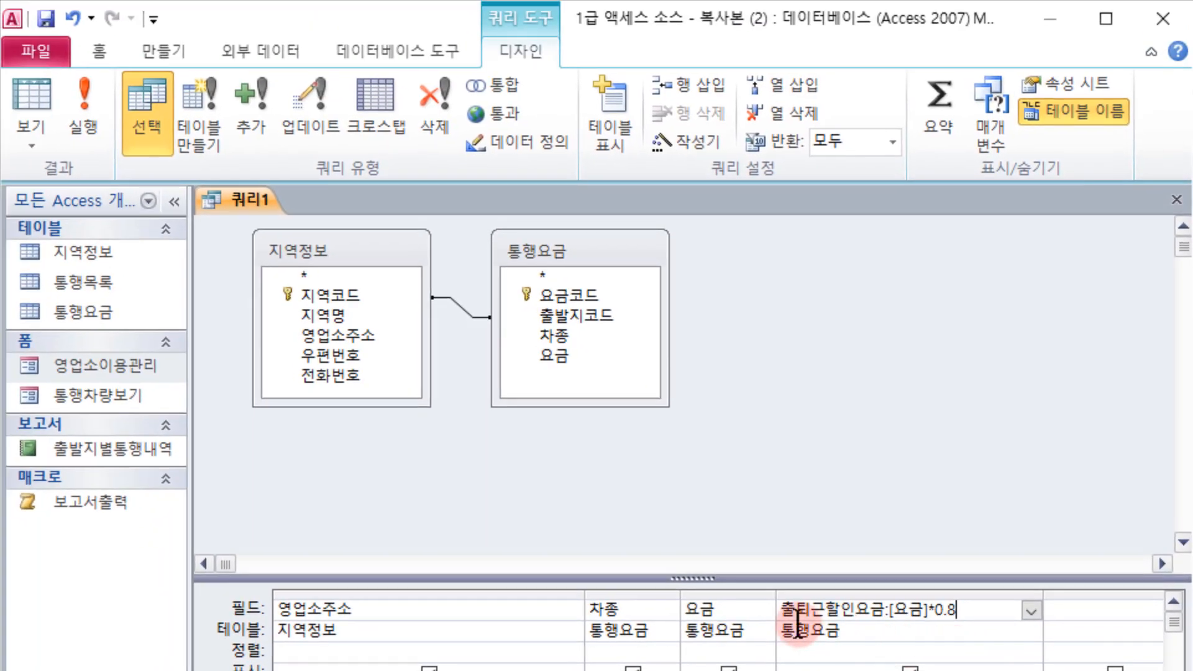
Run the query with 남면 as the partial address.
left_click(80, 104)
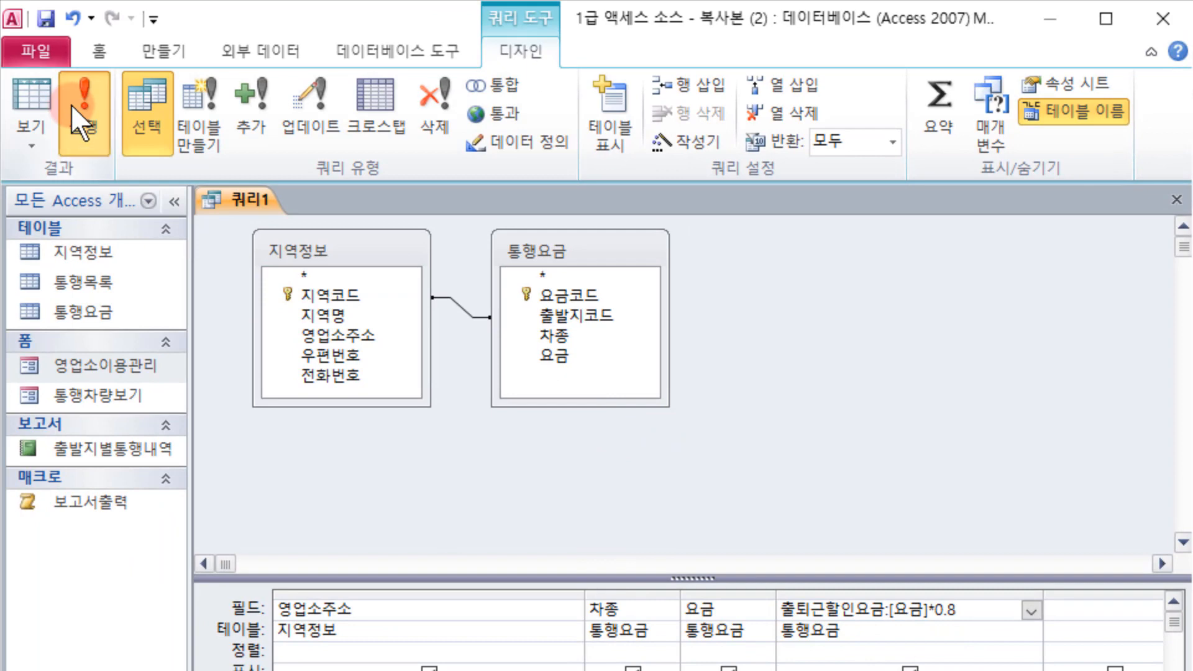
type("남")
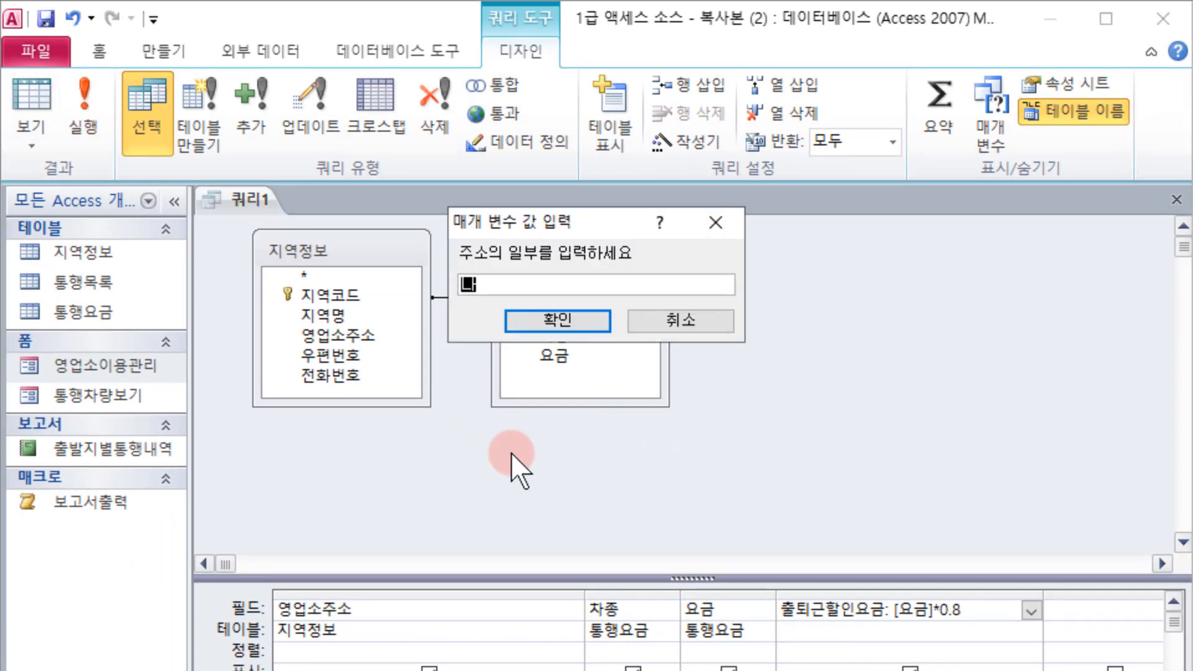
type("면")
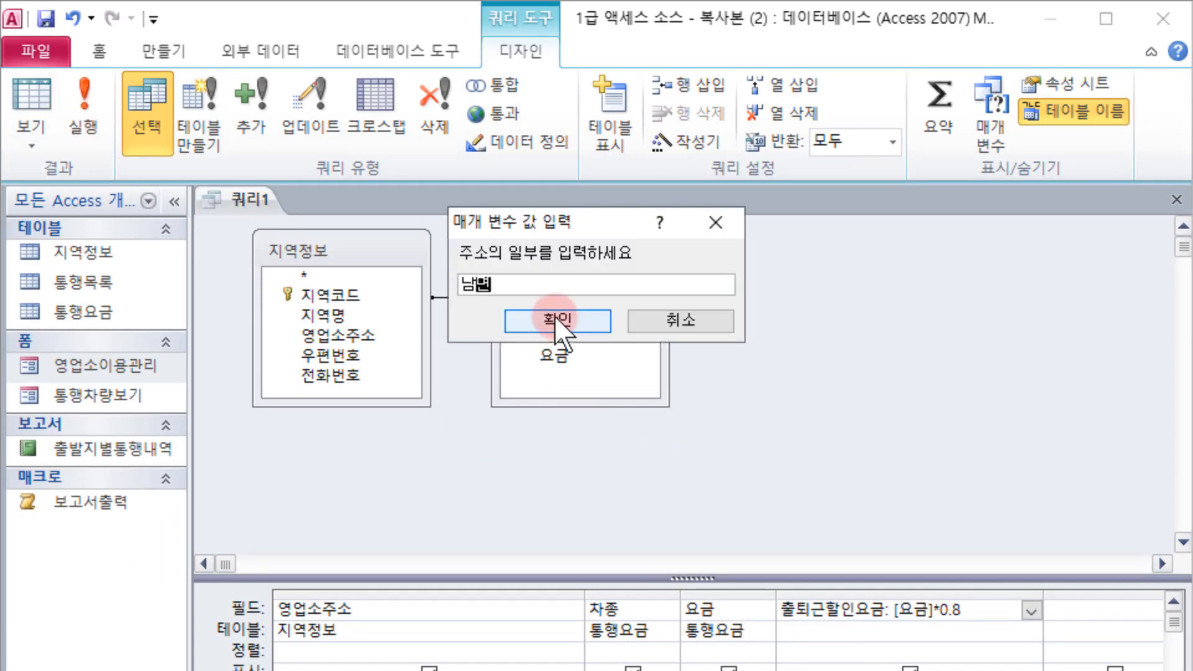
left_click(556, 318)
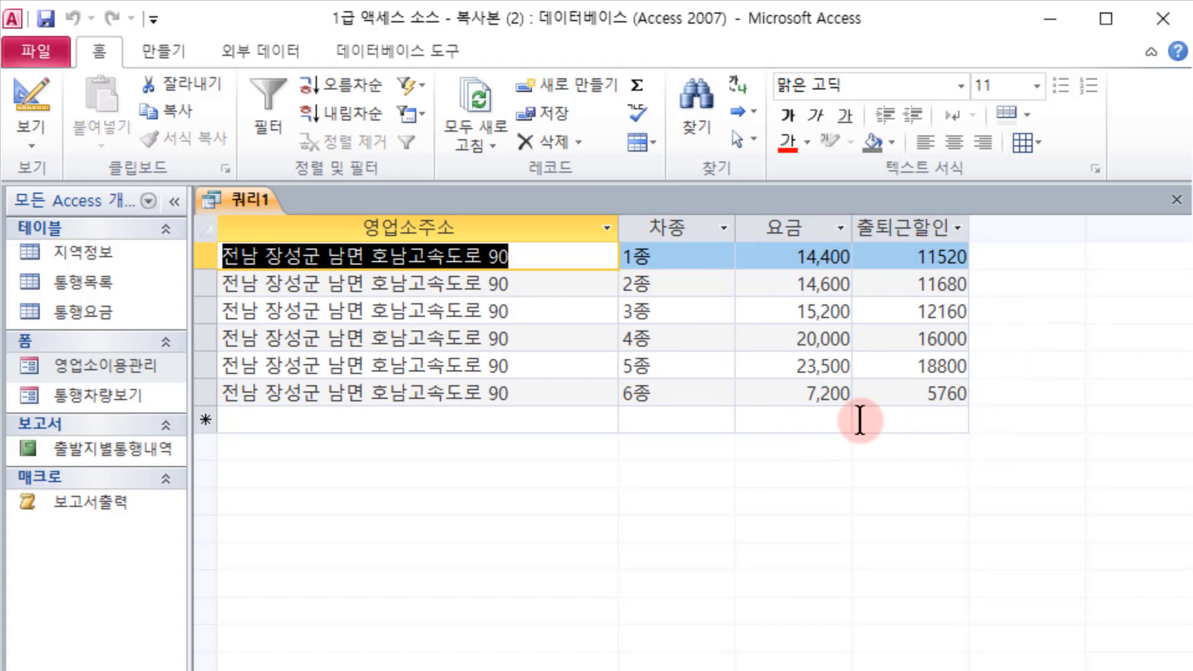
Return to the query design and set the 요금 field's format property to 통화.
left_click(33, 93)
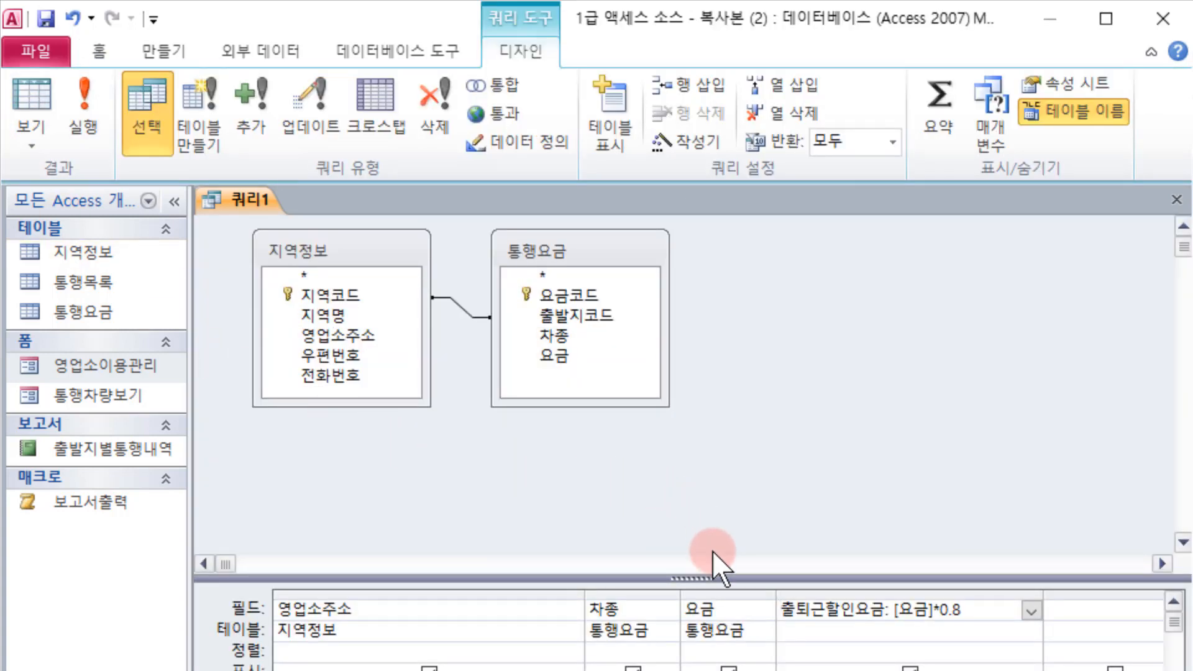
left_click(721, 611)
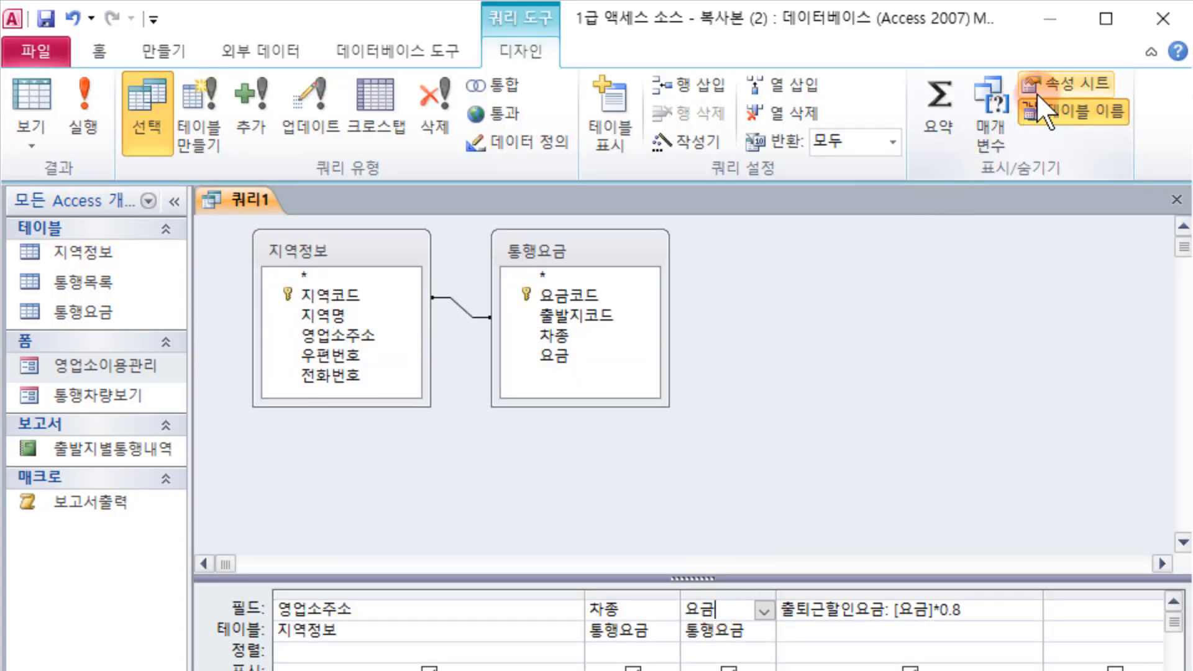
left_click(1072, 83)
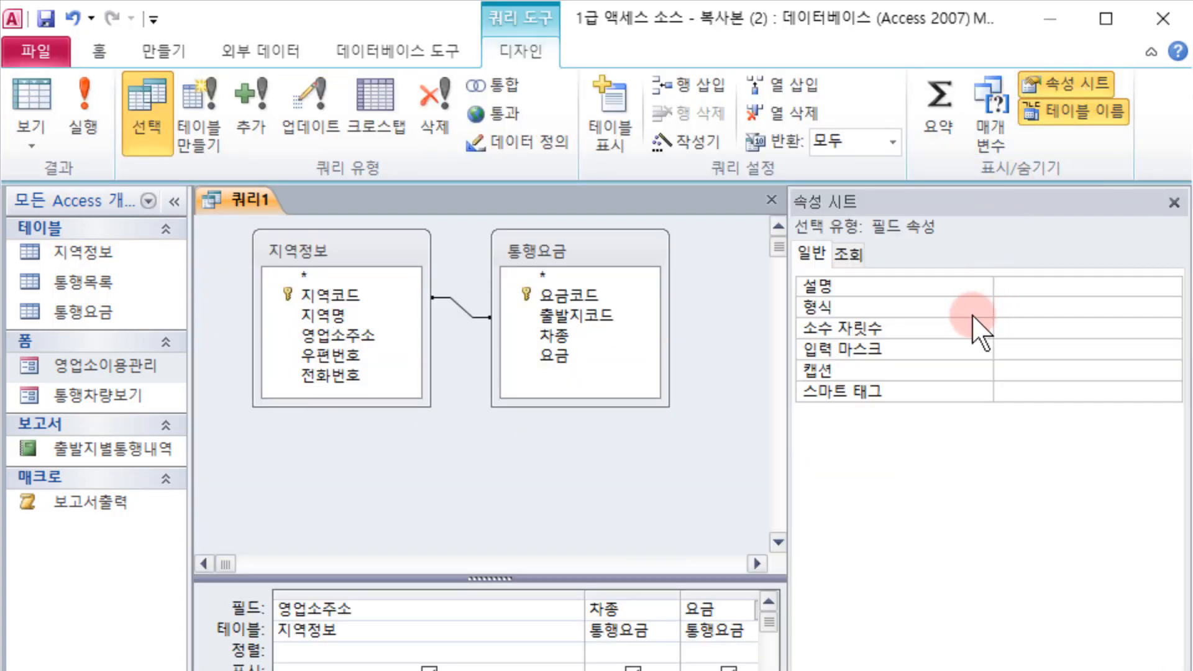
left_click(1022, 306)
left_click(1172, 309)
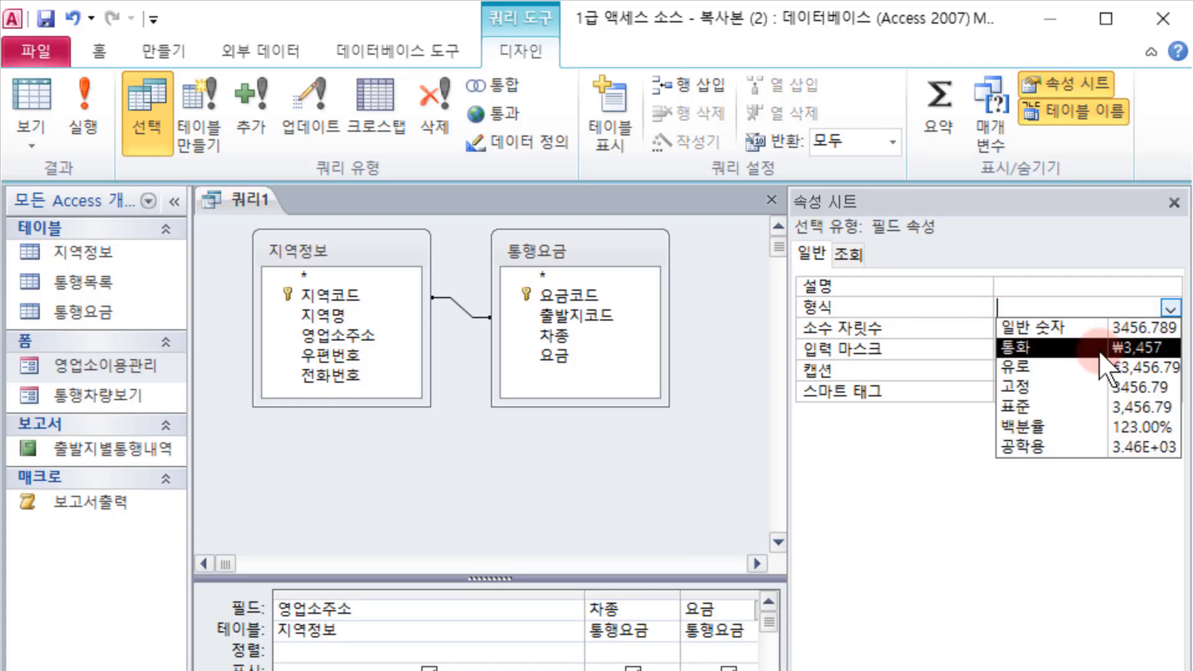
left_click(1093, 348)
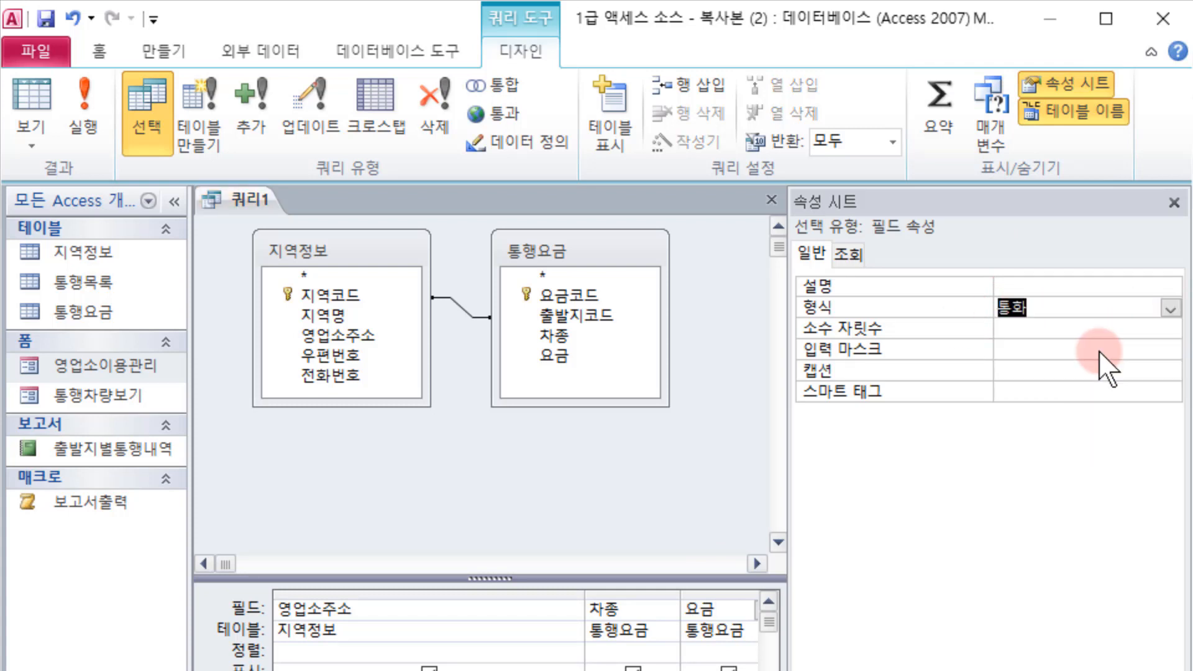
left_click(1173, 203)
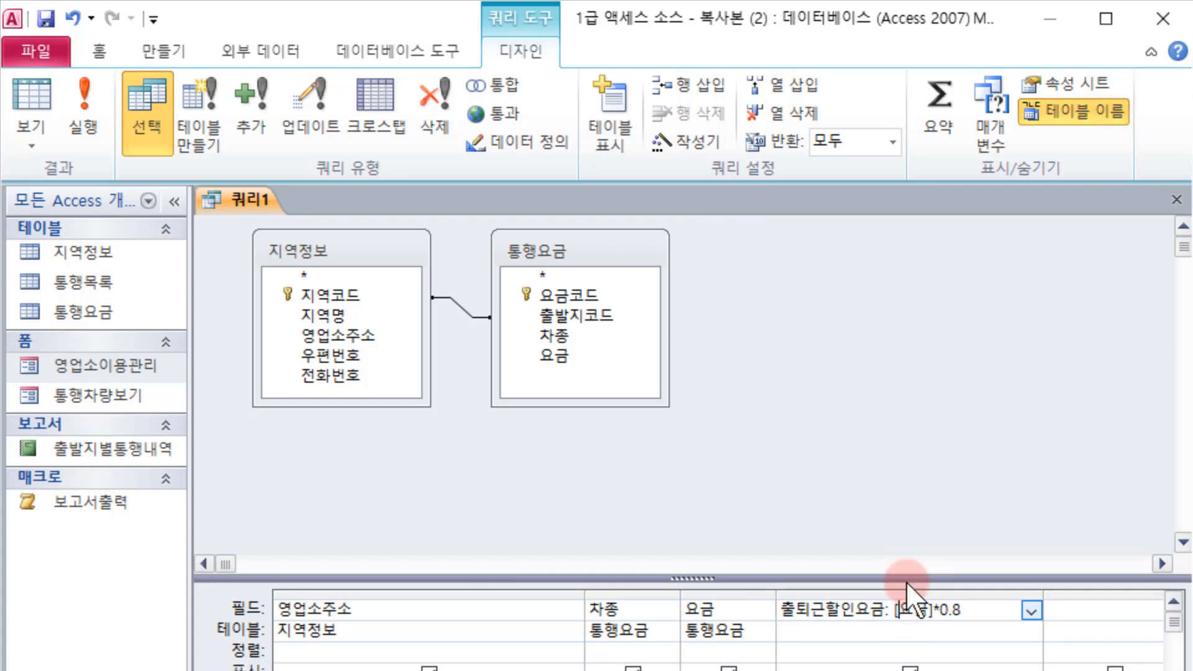
Set the format property of the calculated 출퇴근할인요금 field to 통화.
left_click(1042, 82)
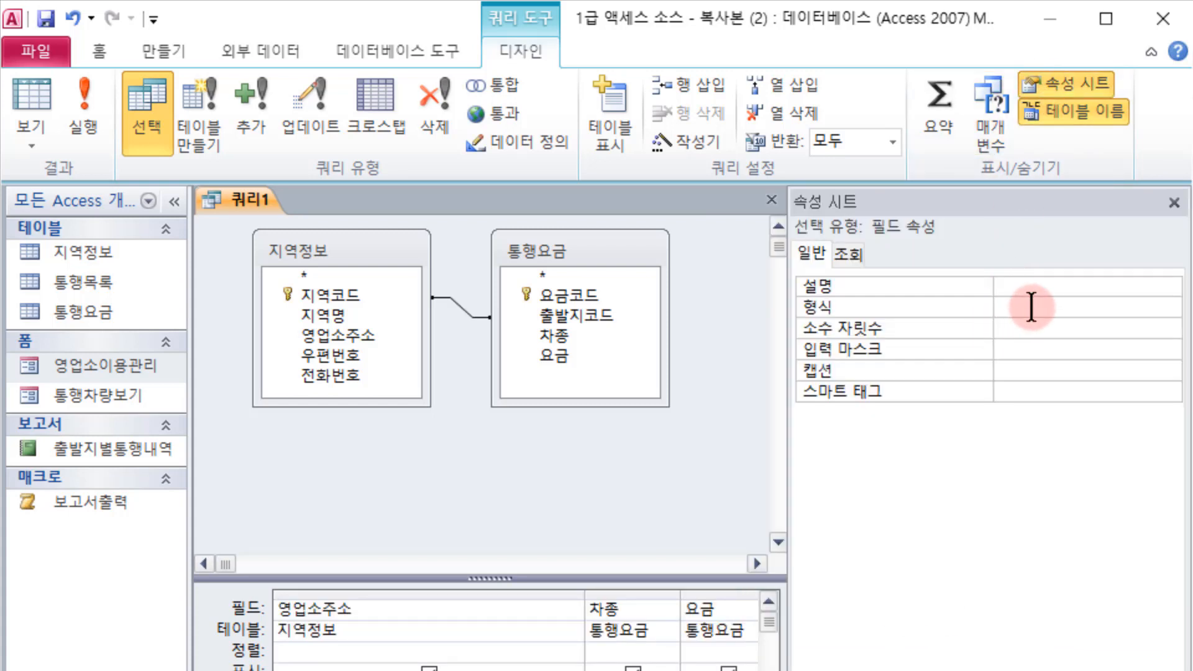
left_click(1057, 307)
left_click(1171, 309)
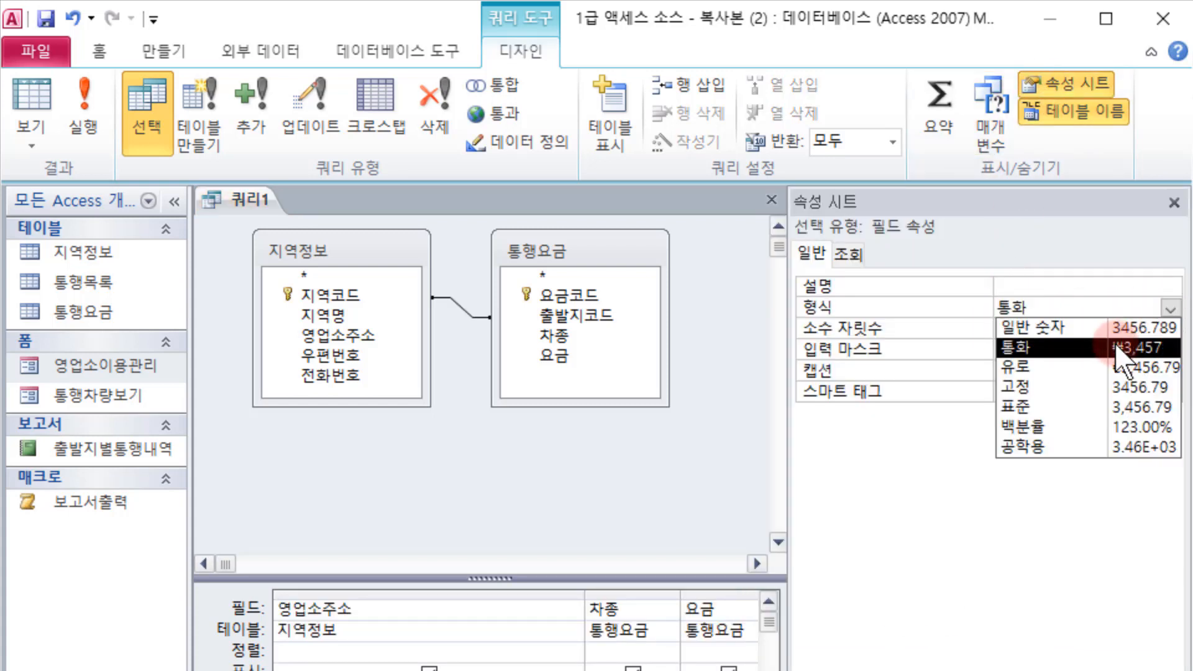
left_click(1139, 347)
left_click(703, 456)
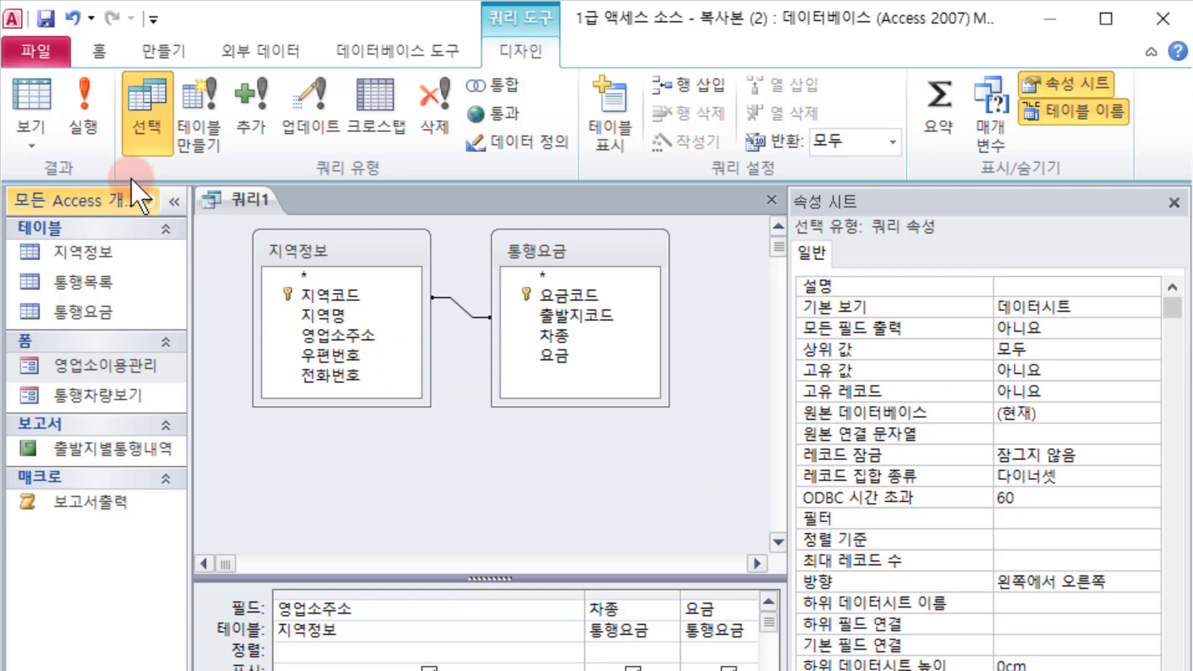
Run the query for 남면 and fit the 출퇴근할인요금 and 영업소주소 datasheet columns to their contents.
left_click(90, 124)
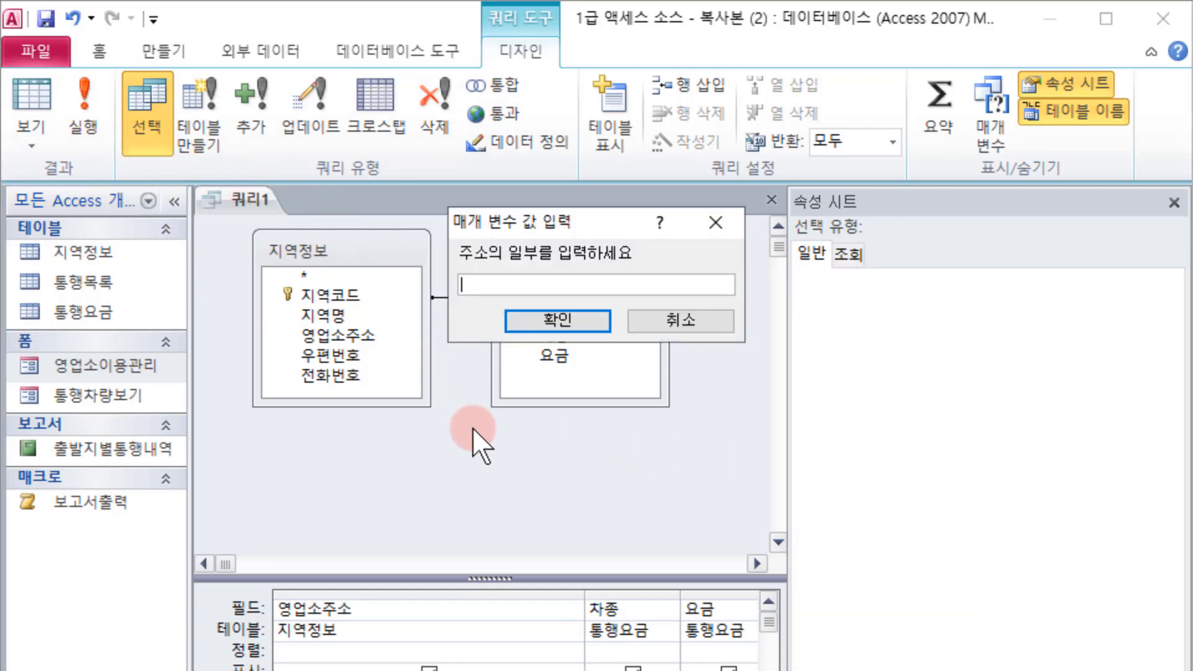
type("남면")
key("Return")
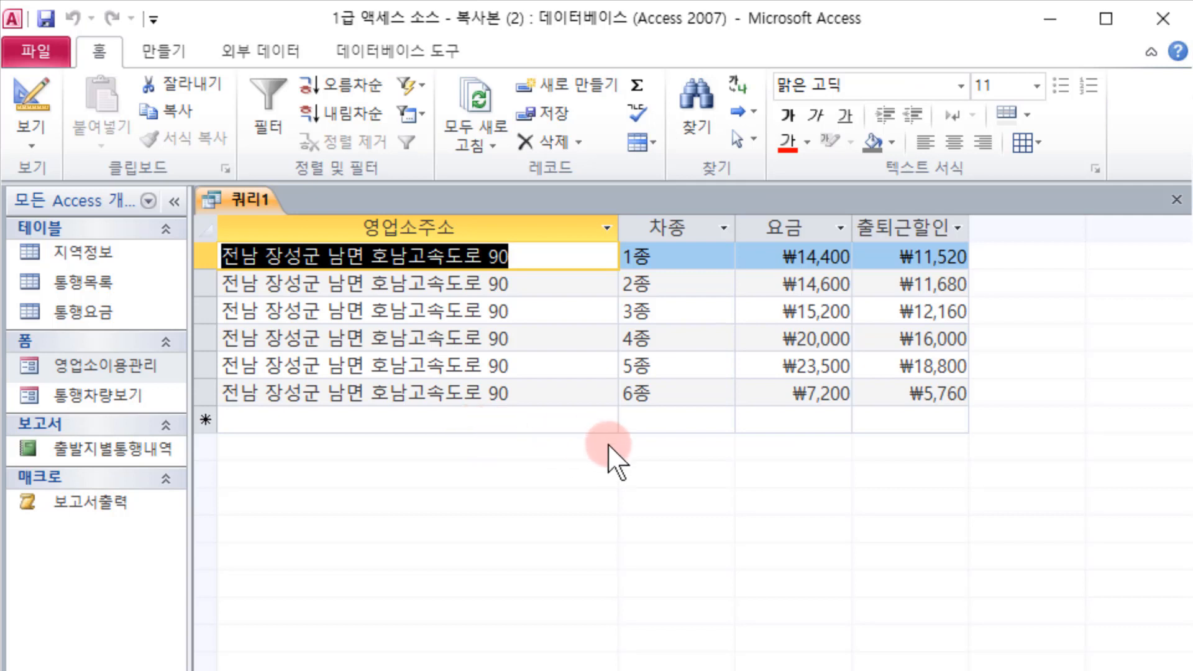
double_click(968, 227)
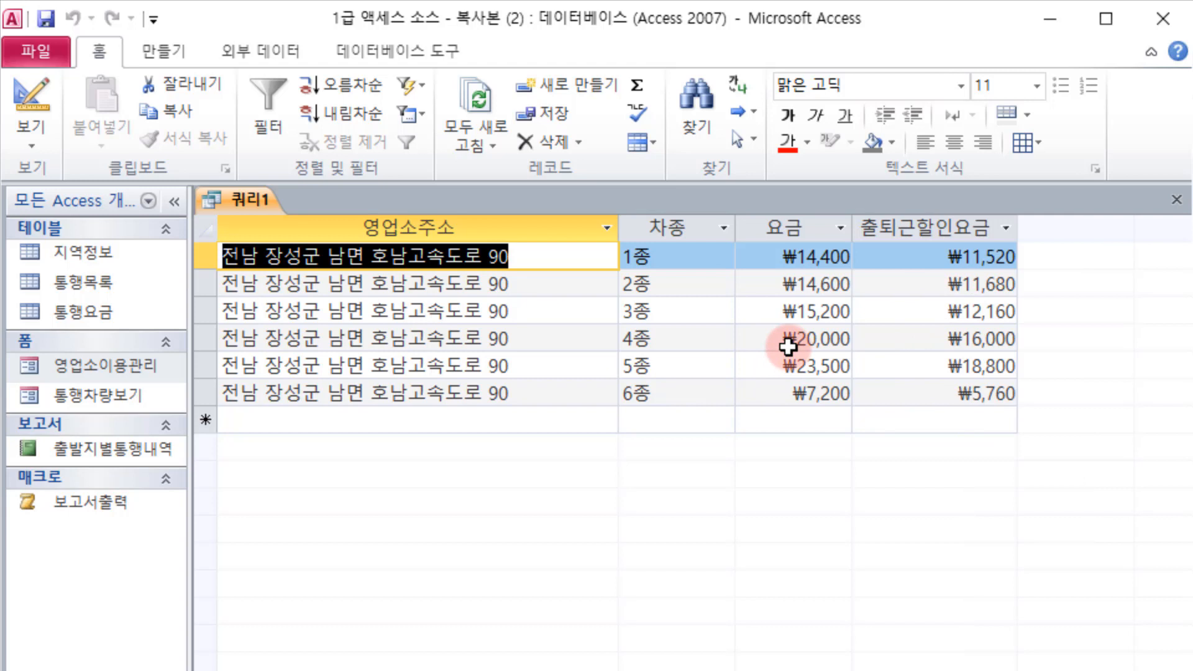
double_click(618, 227)
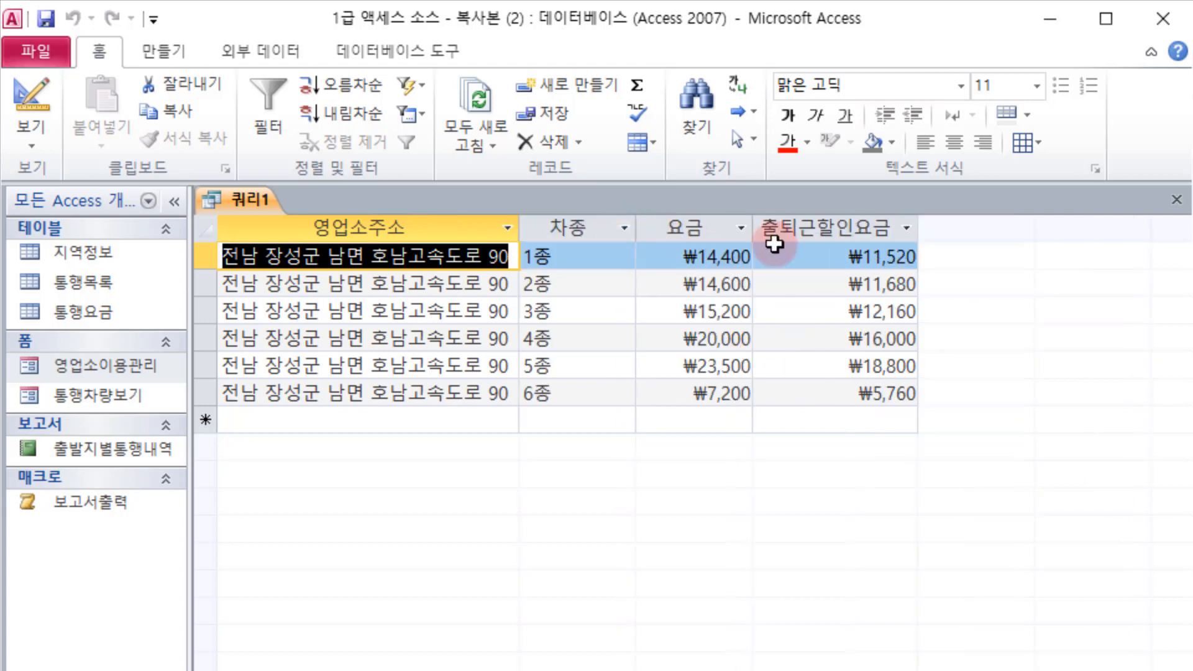
Close the query and save it under the name 통행요금조회.
left_click(1176, 199)
left_click_drag(1022, 608, 567, 420)
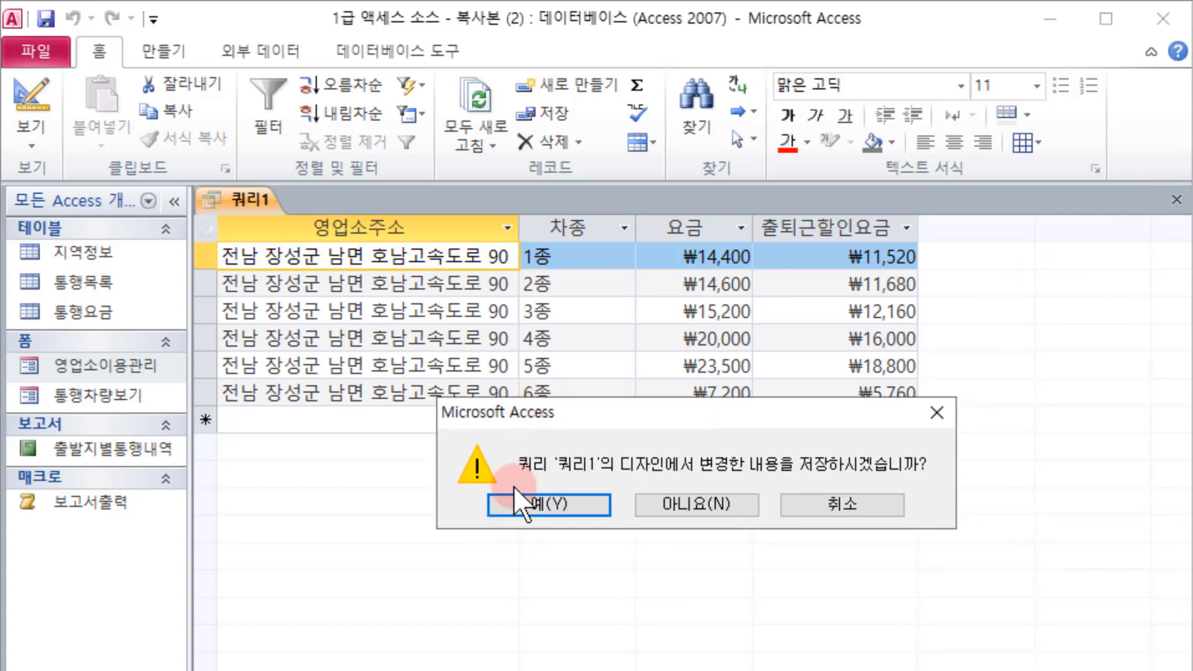
left_click(531, 500)
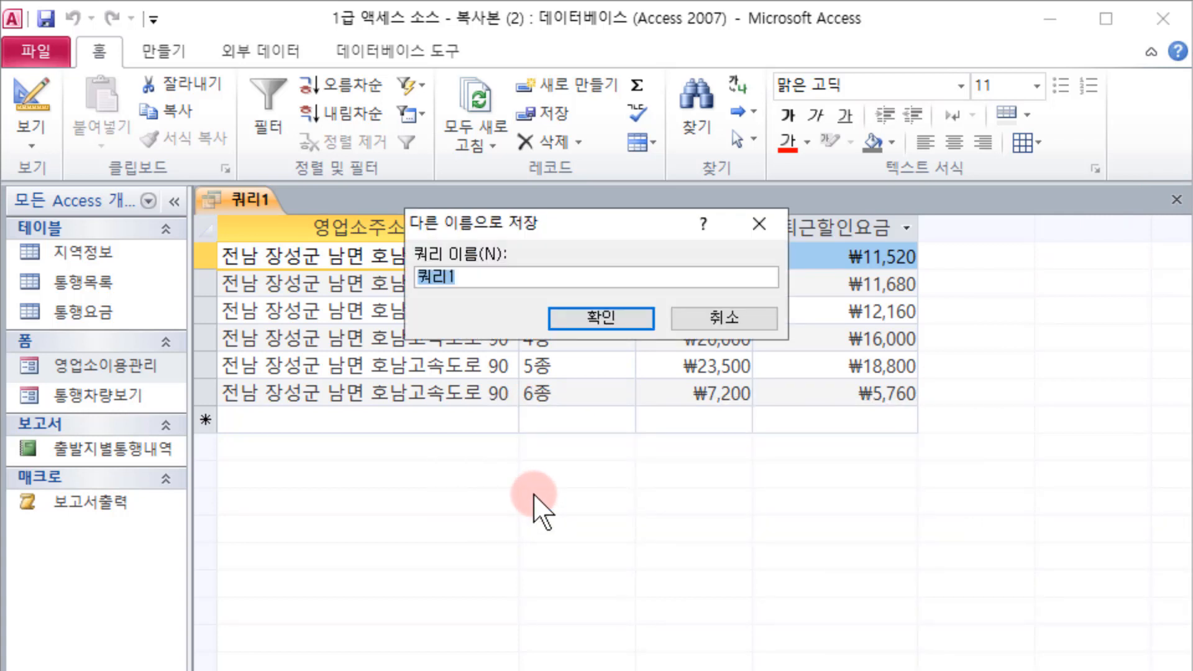
type("통행요금조회")
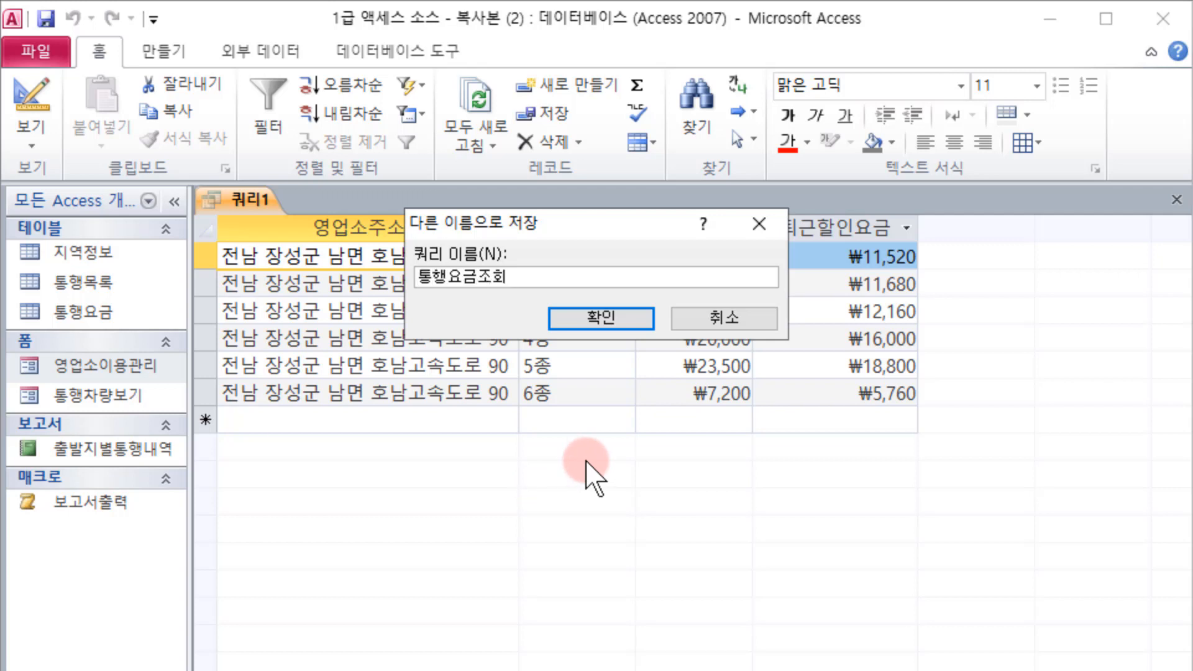
left_click(621, 316)
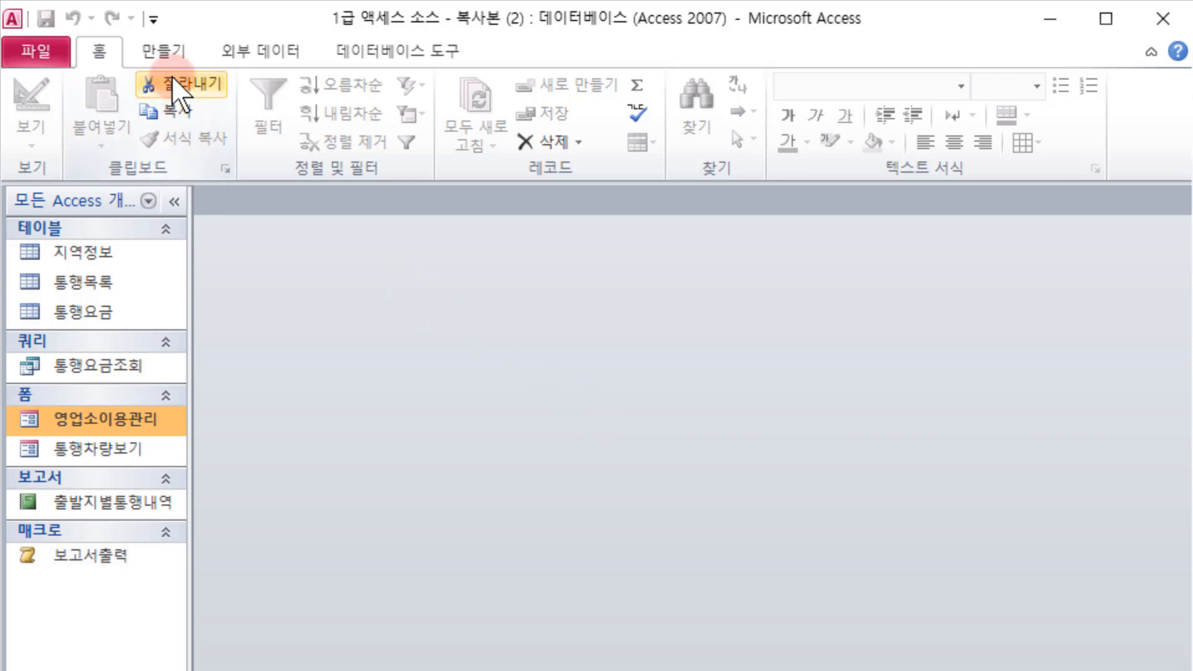
Create a new query in design view with the 지역정보 and 통행목록 tables.
left_click(174, 52)
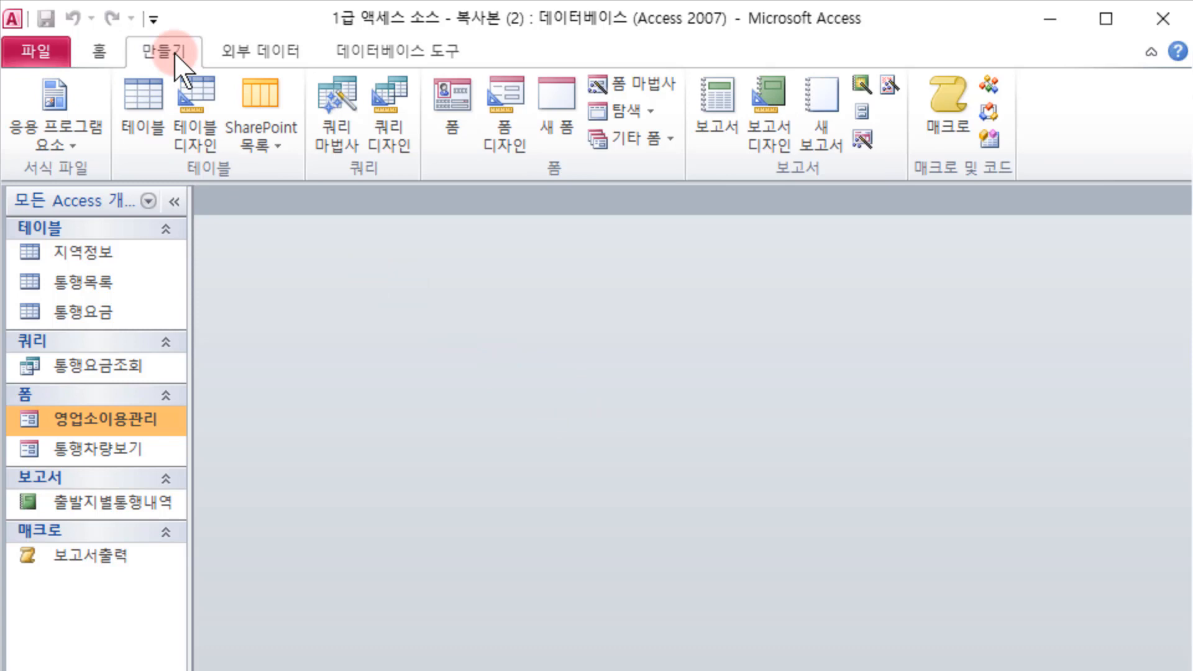
left_click(388, 131)
left_click_drag(541, 603, 446, 328)
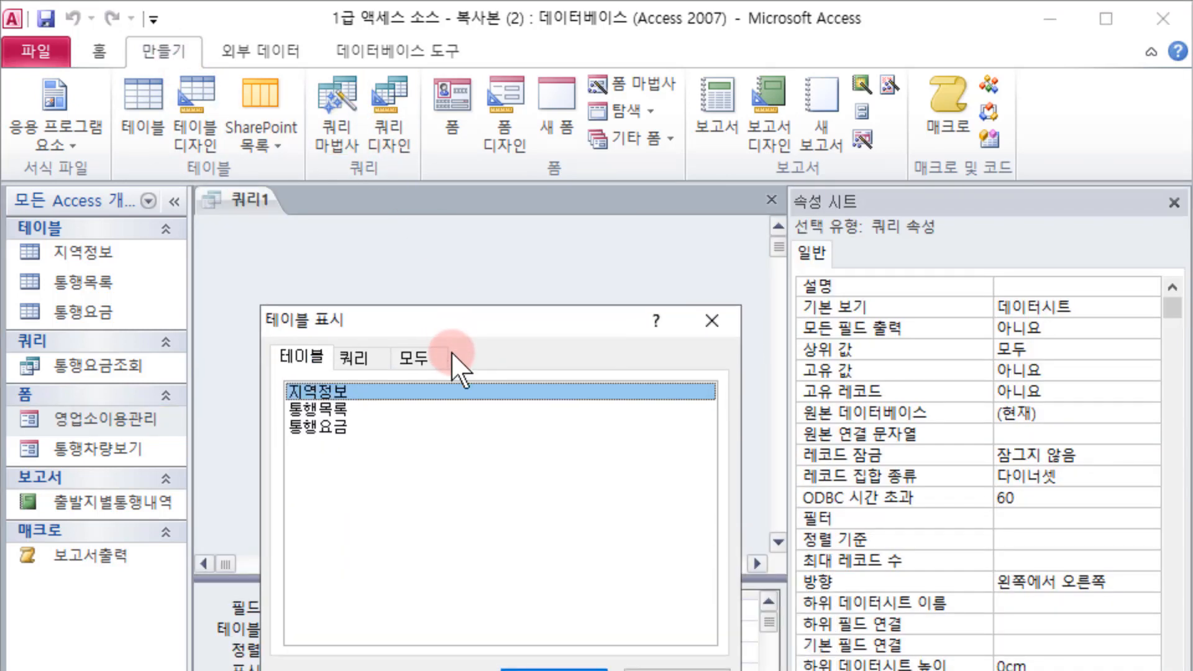
left_click(336, 407, "ctrl")
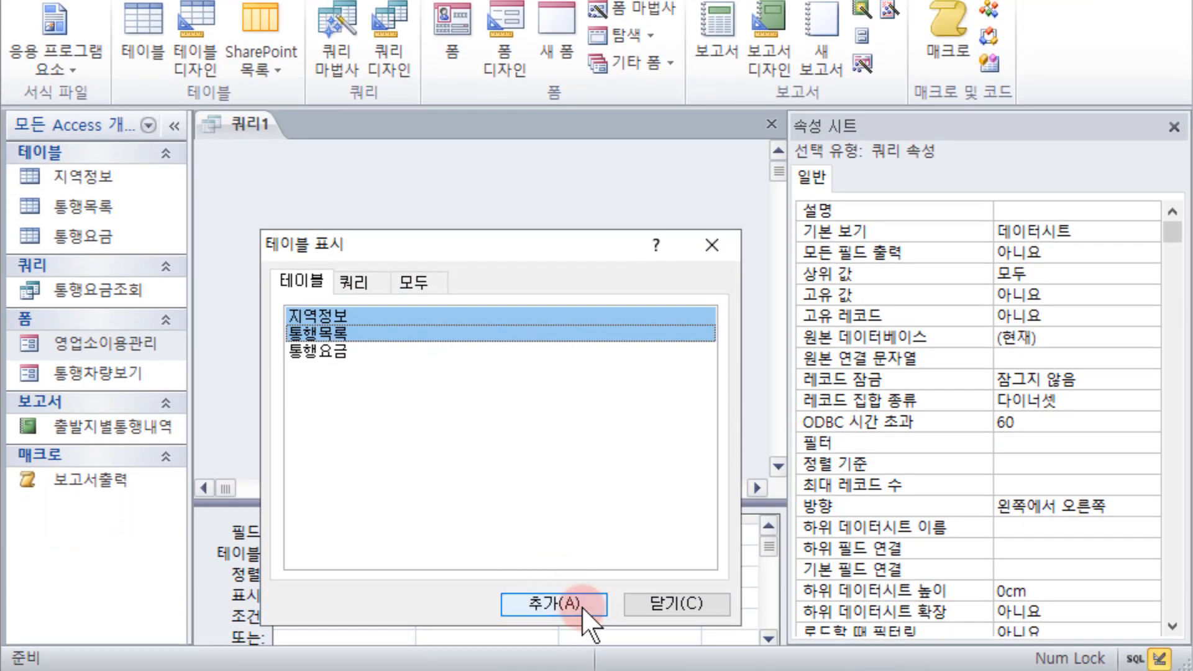
left_click(580, 614)
left_click(676, 611)
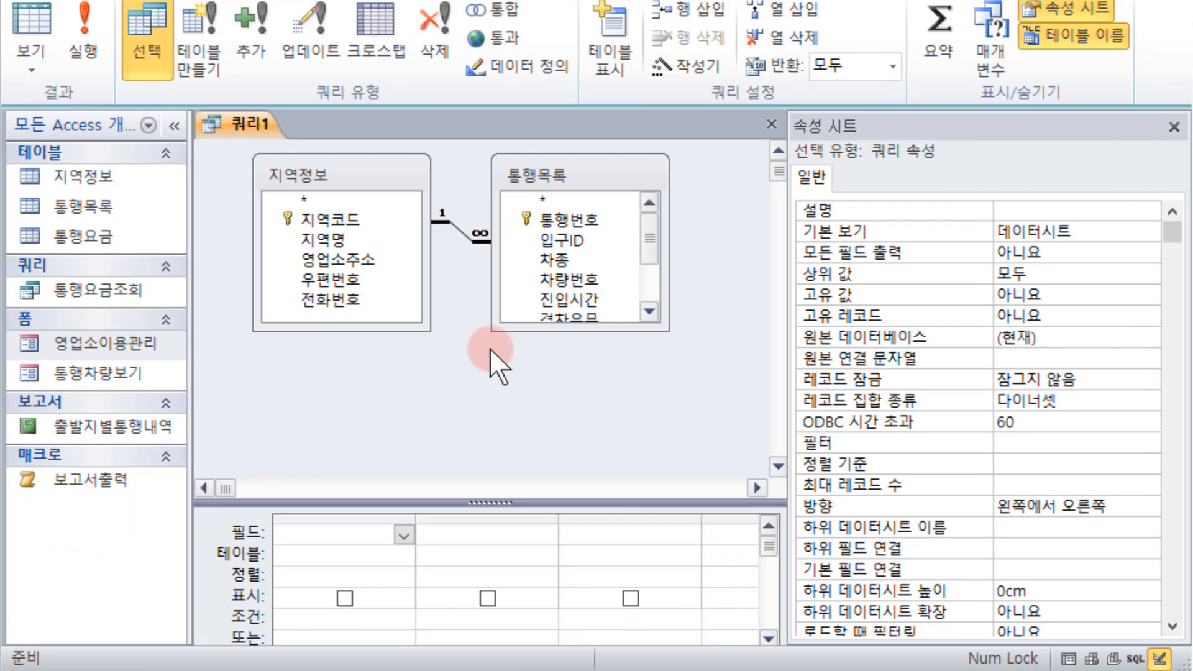
Add the 지역명, 영업소주소 and 전화번호 fields from 지역정보 and the 통행료 field from 통행목록 to the query.
double_click(341, 243)
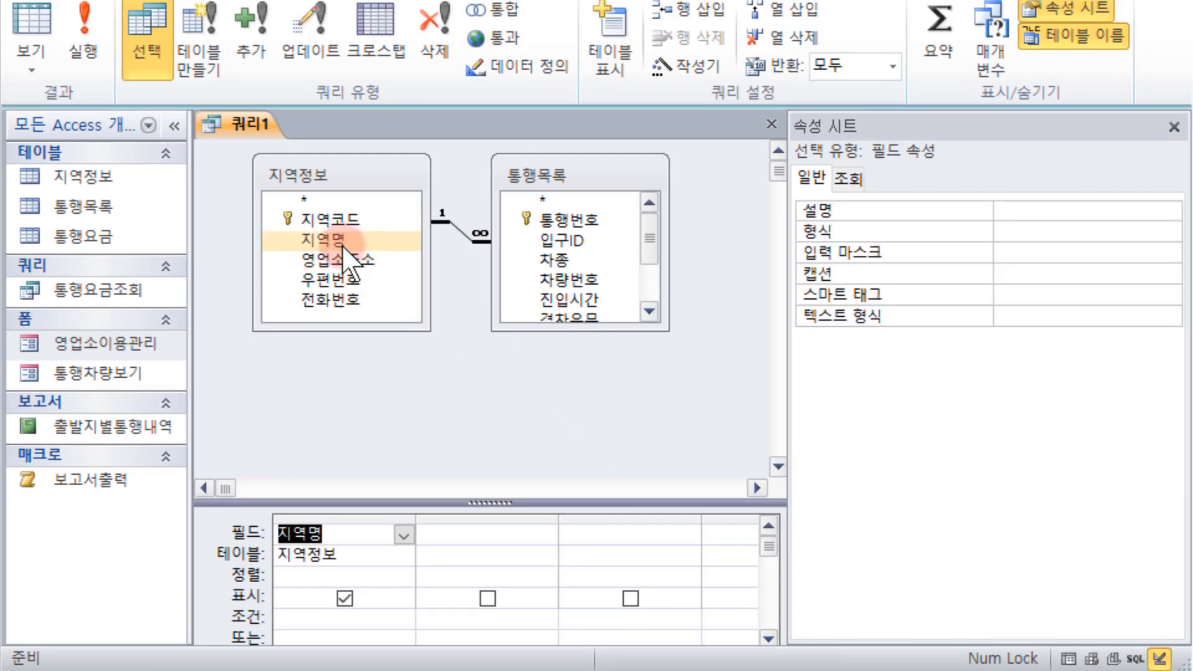
double_click(359, 263)
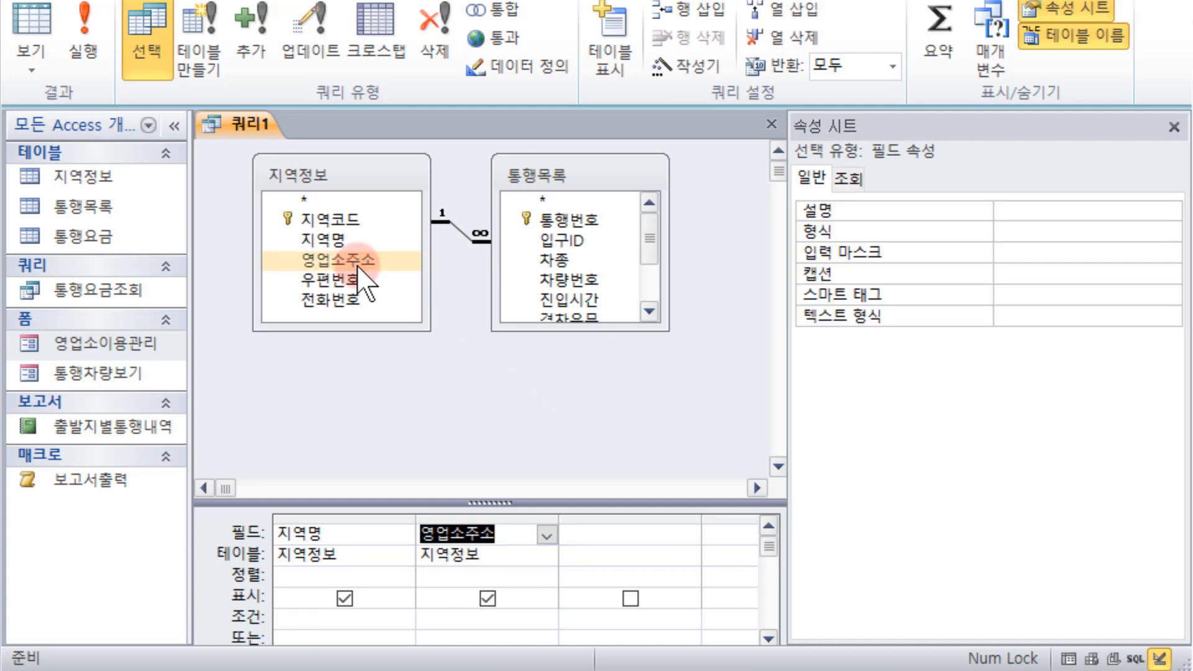
left_click(359, 285)
double_click(359, 297)
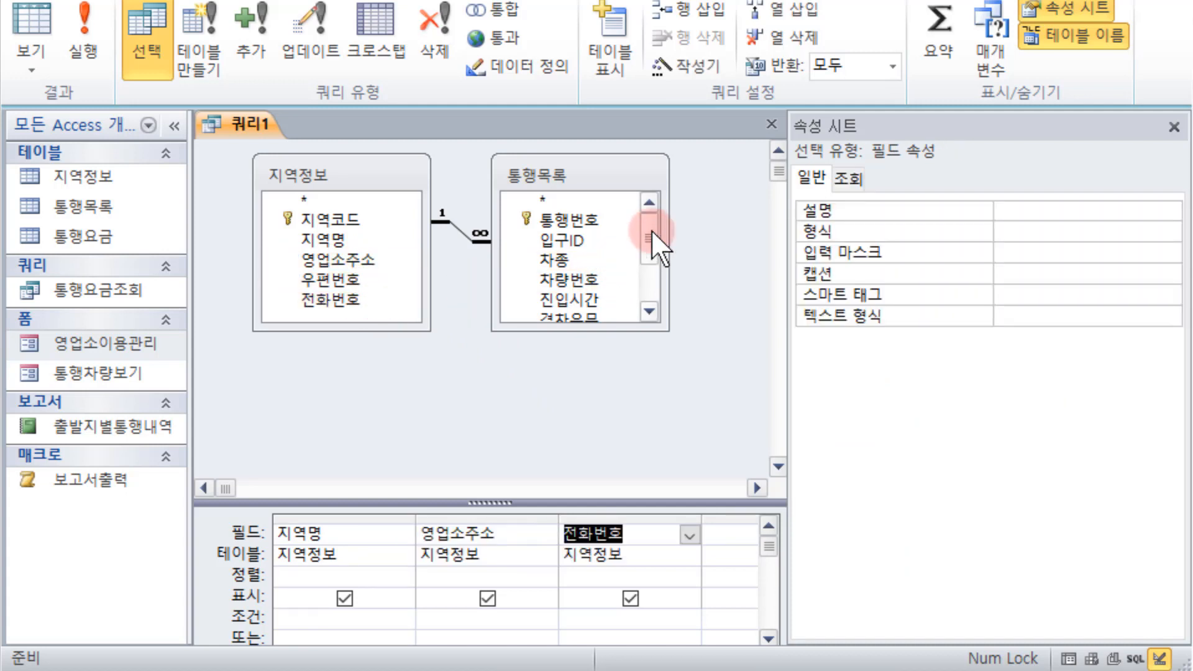
left_click_drag(651, 230, 652, 265)
left_click(600, 253)
double_click(597, 252)
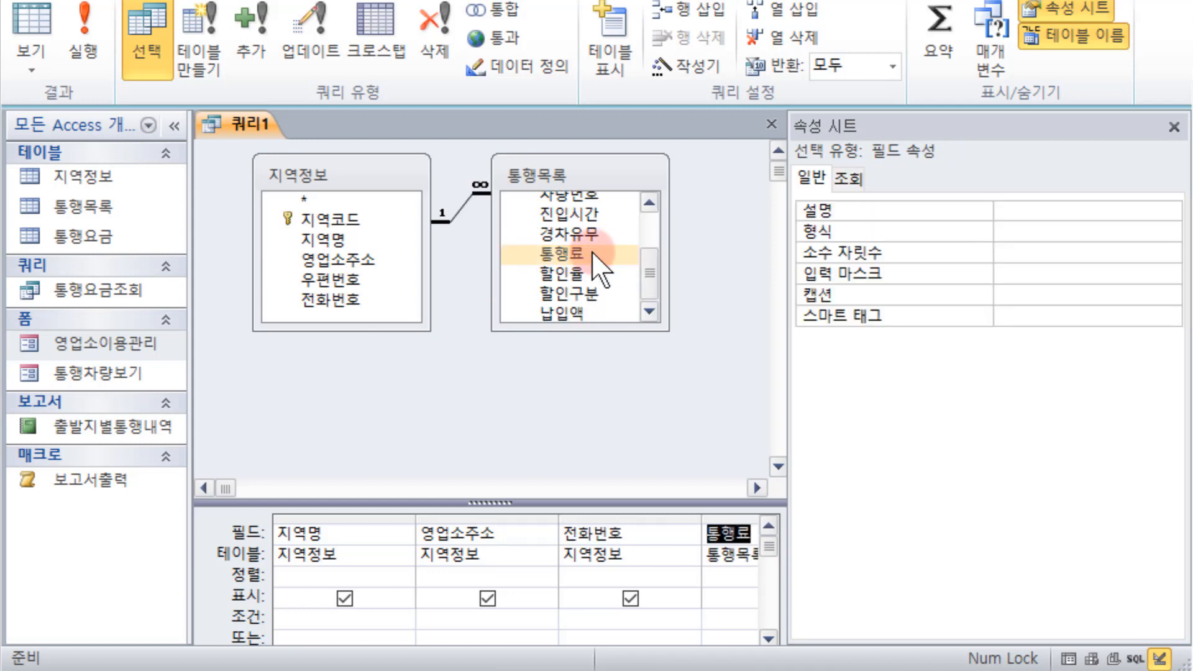
Close the property sheet, turn on the 요약 row for the query and enlarge the design grid.
left_click(1174, 127)
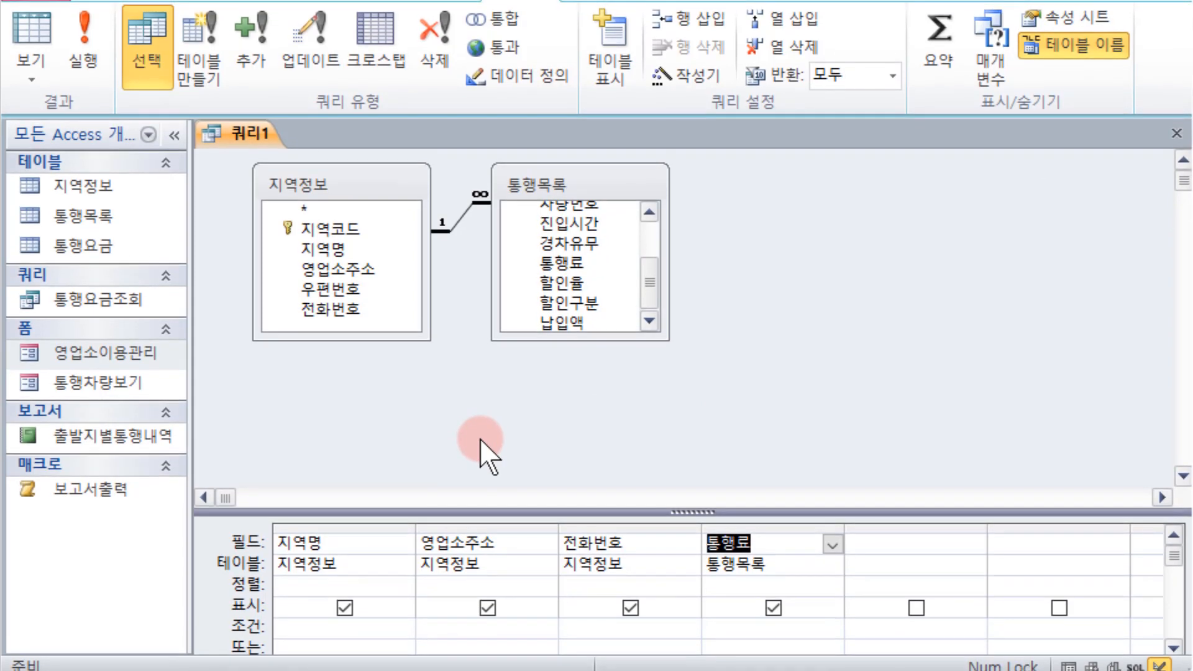
left_click(937, 66)
left_click_drag(609, 509, 718, 374)
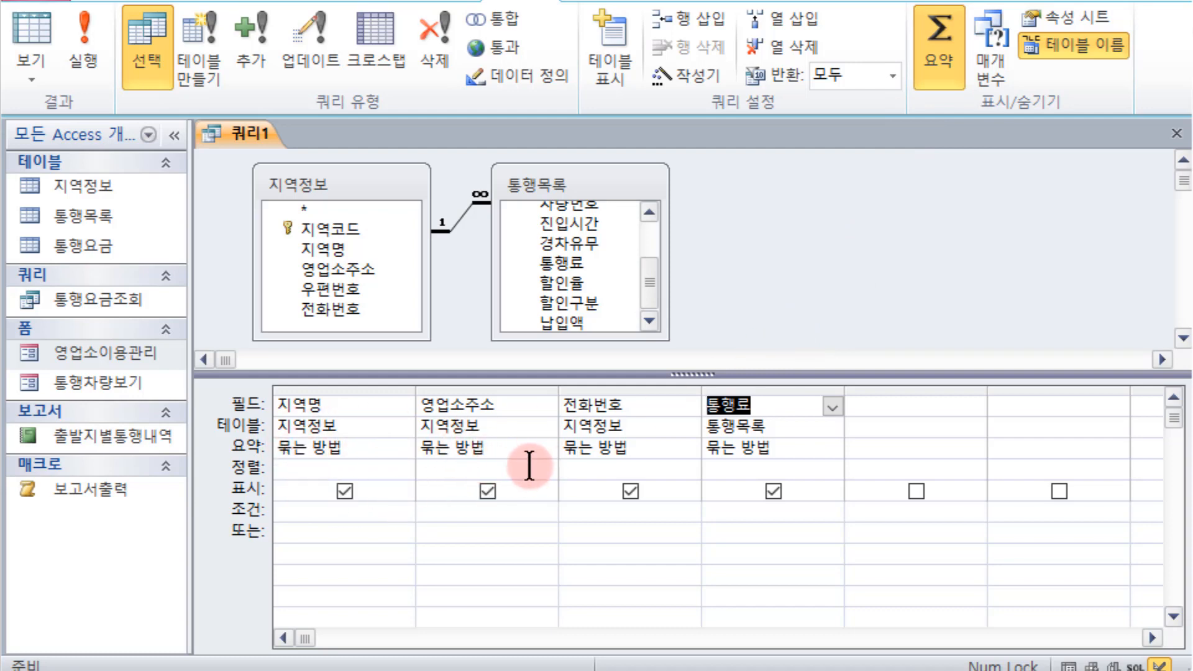
Examine the GROUP BY clause in the query's SQL statement and return to design view.
right_click(714, 231)
left_click(764, 248)
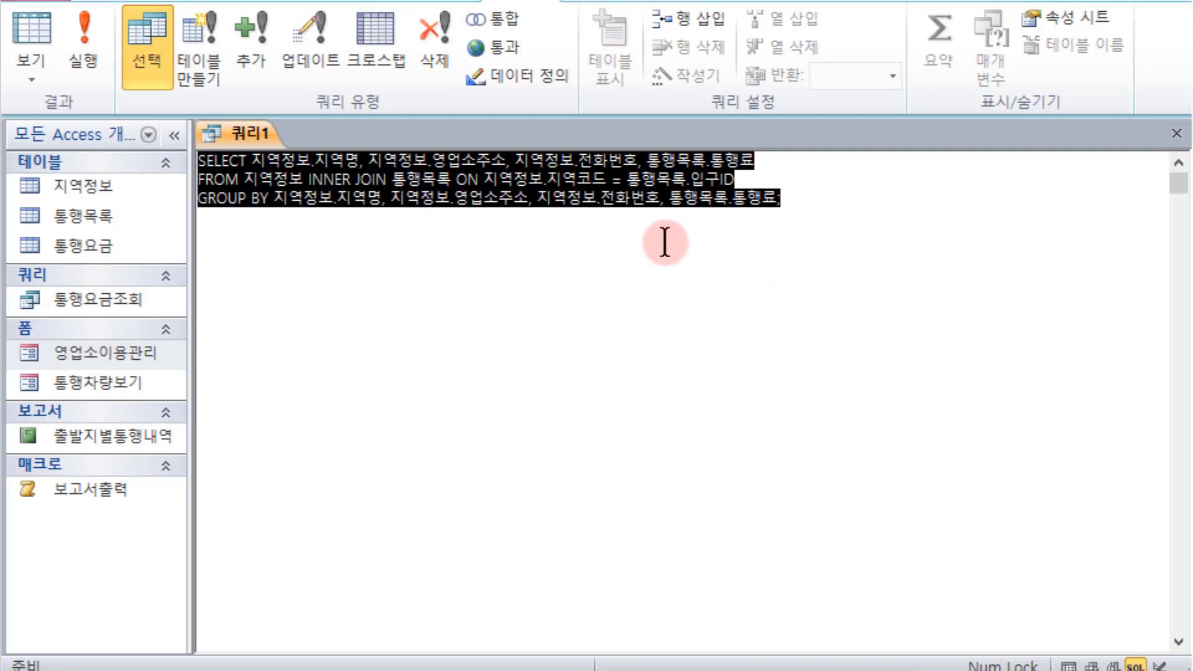
left_click(277, 199)
left_click_drag(262, 202, 200, 199)
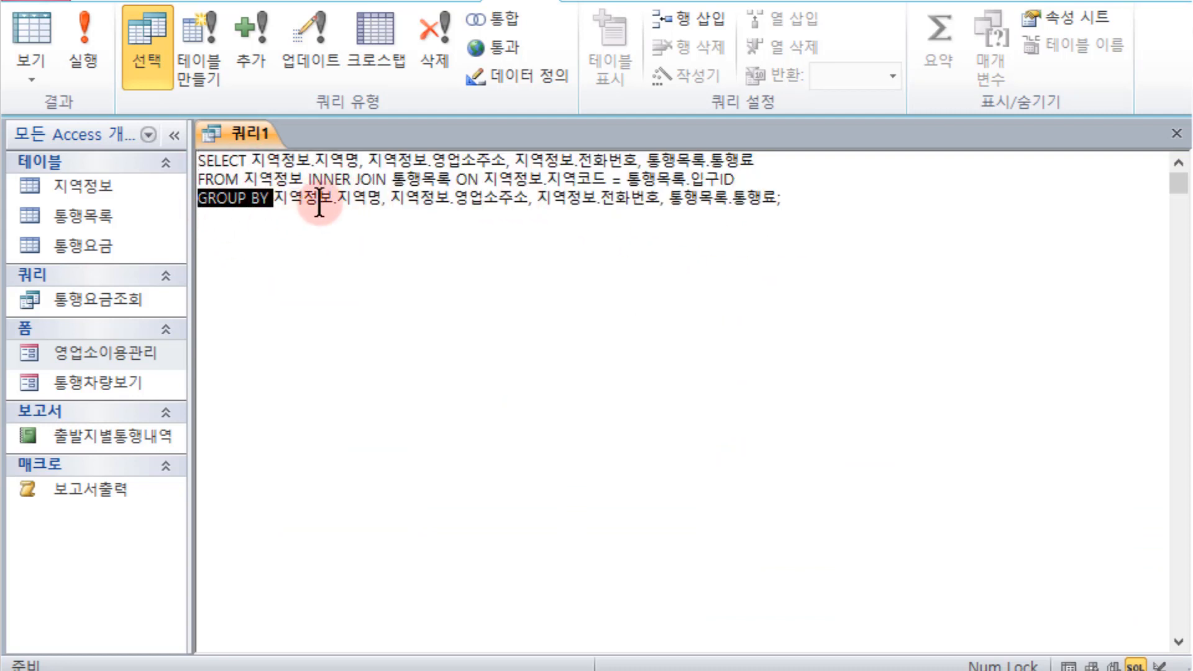
double_click(356, 199)
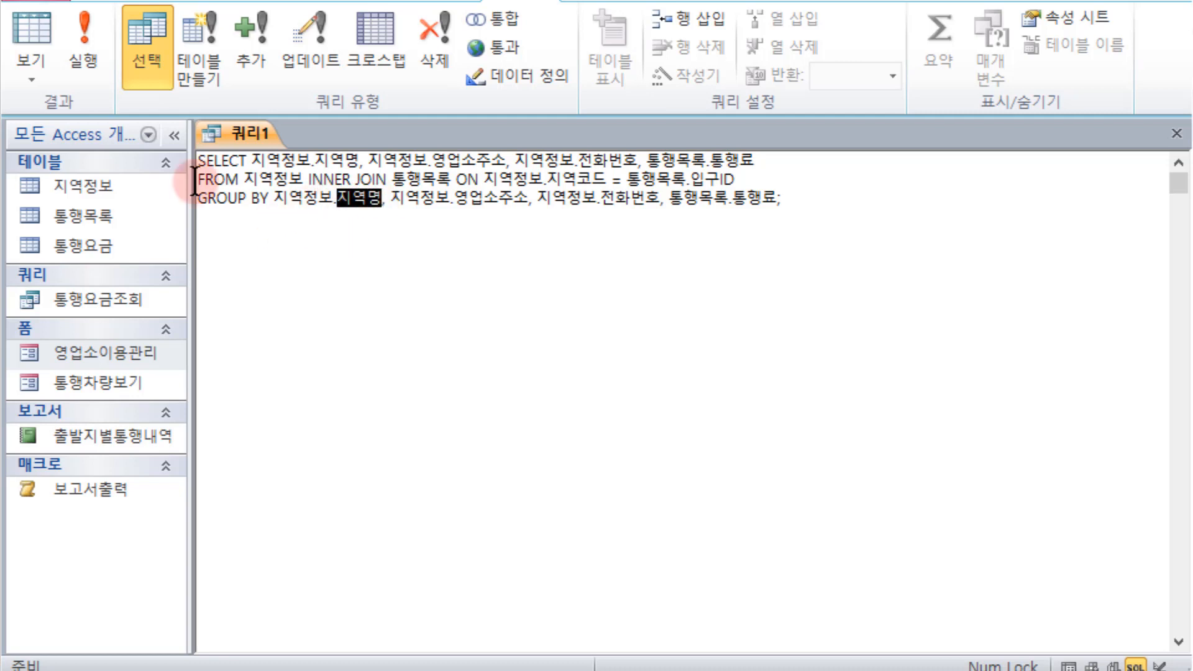
left_click(20, 77)
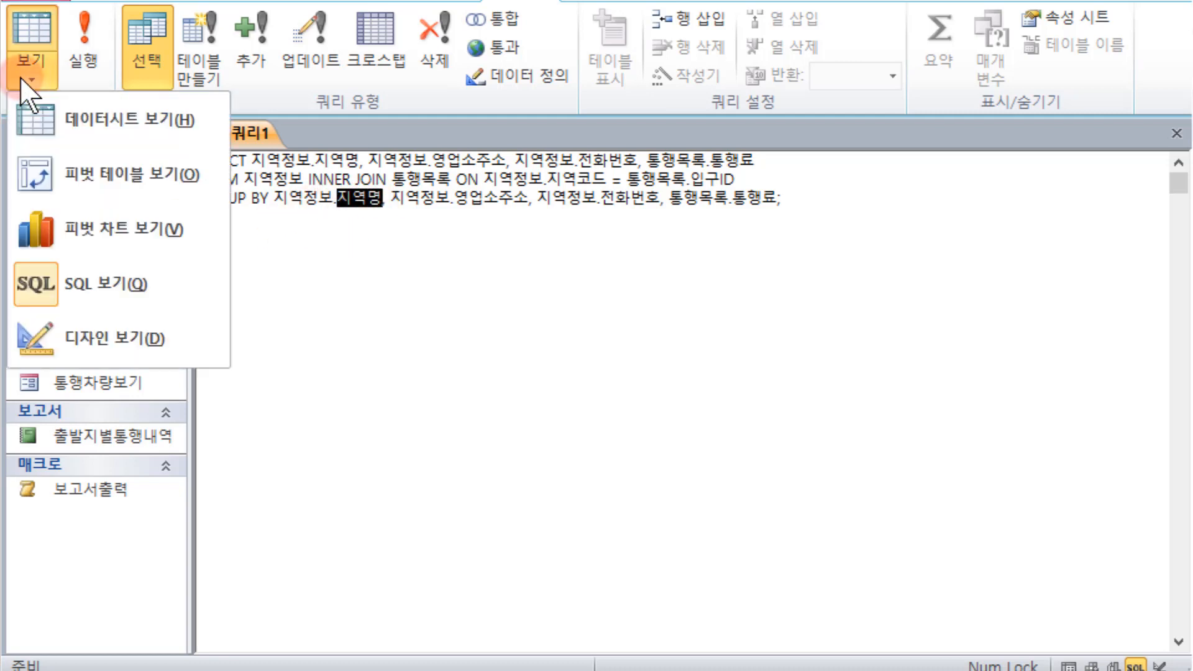
left_click(118, 336)
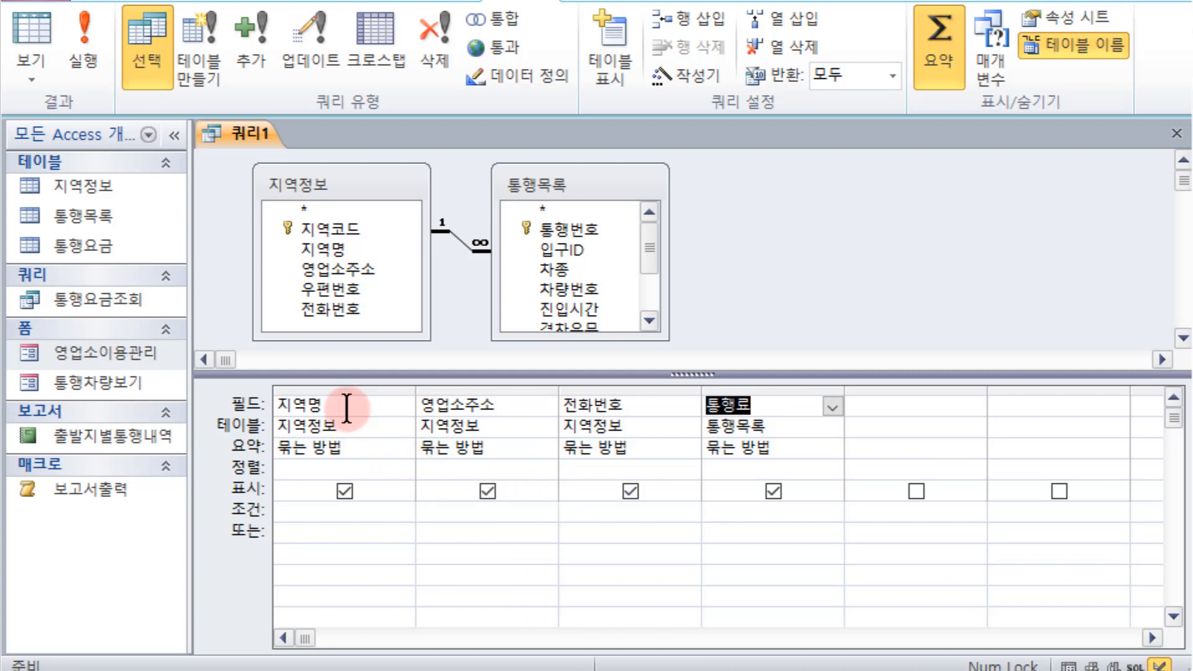
Sort the 지역명 field in descending order (내림차순).
left_click(355, 468)
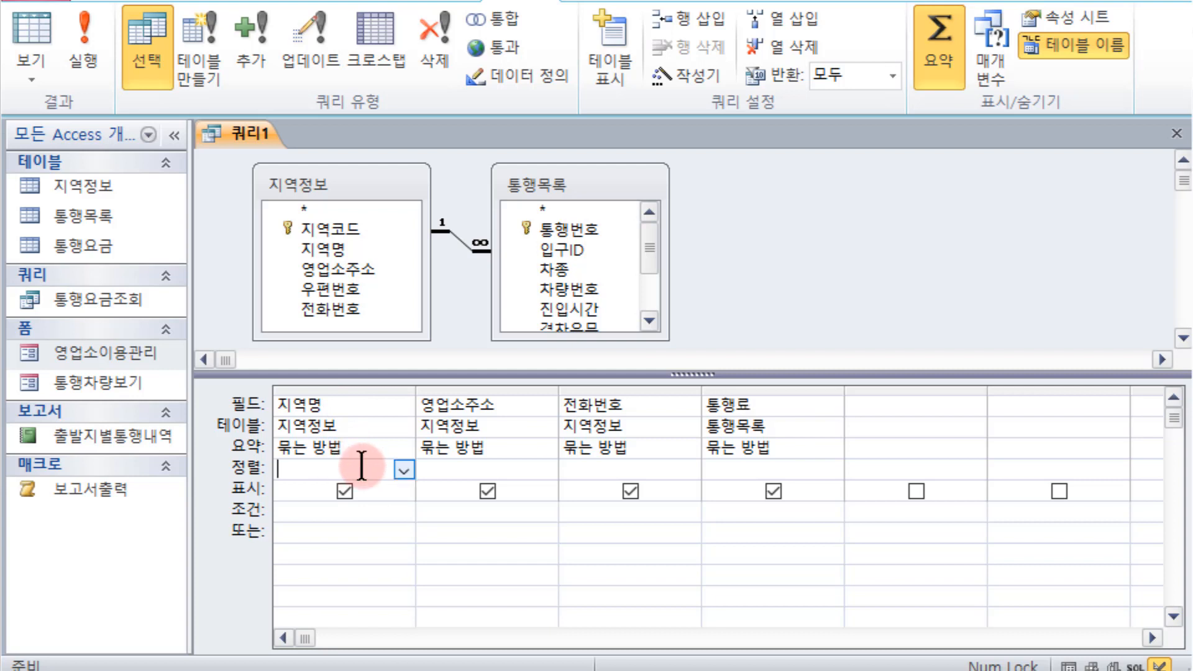
left_click(404, 471)
left_click(371, 511)
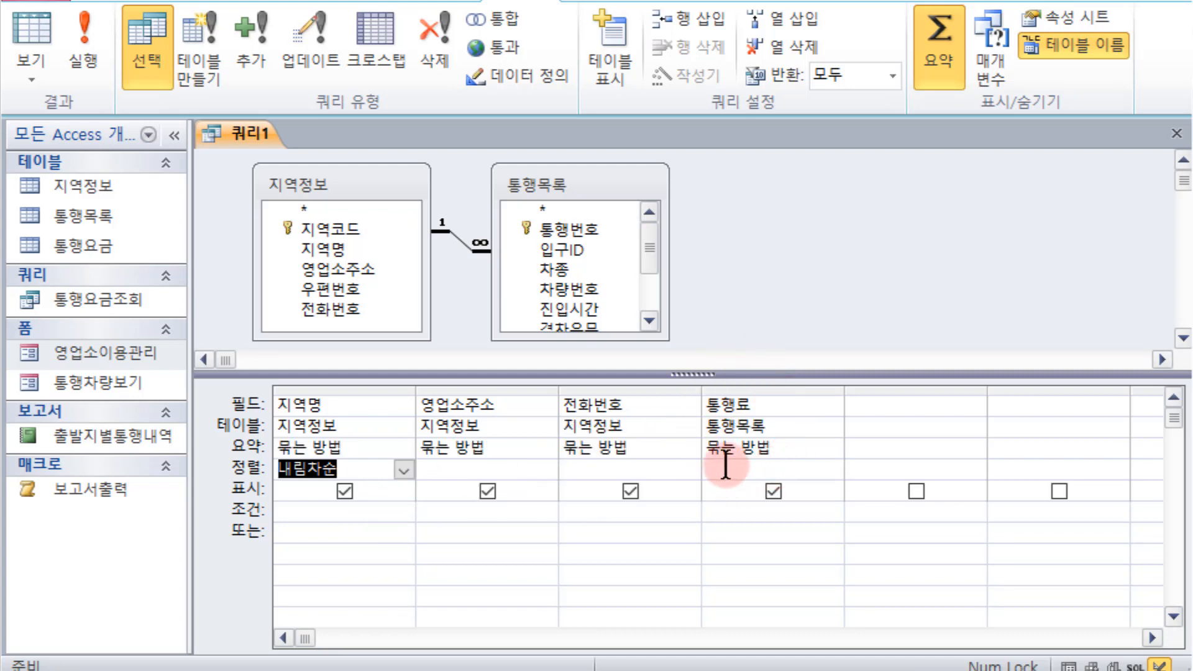
Summarize the 통행료 field with 합계, widen its column and give it the alias 통행료합계.
left_click(776, 461)
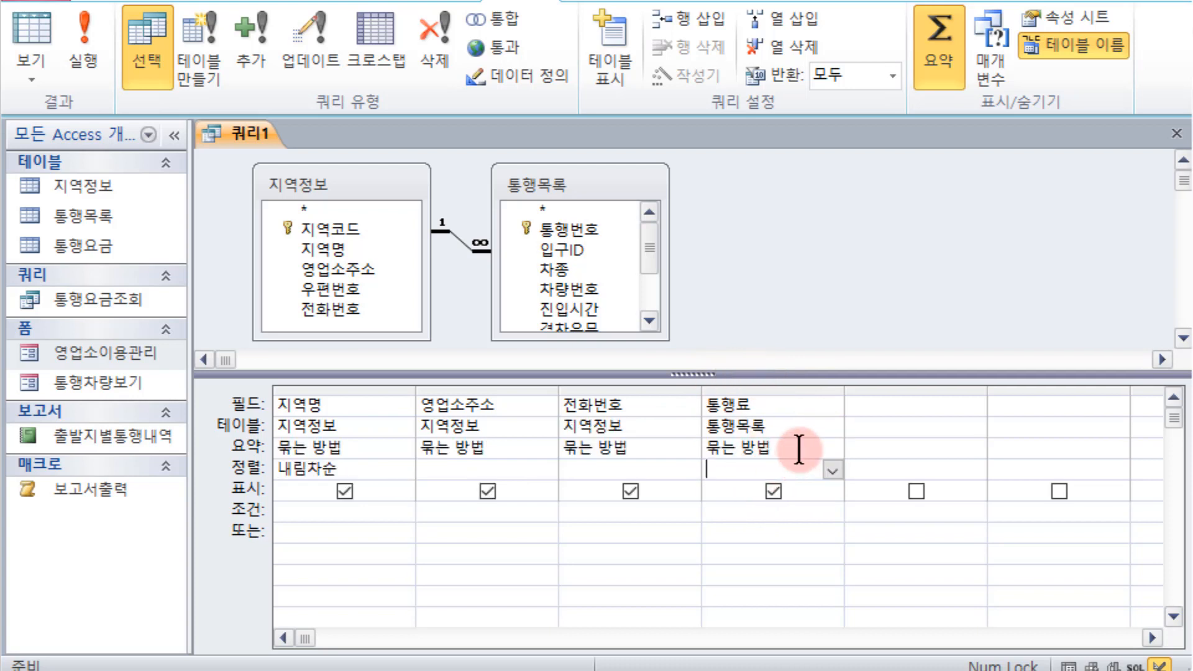
left_click(823, 452)
left_click(832, 448)
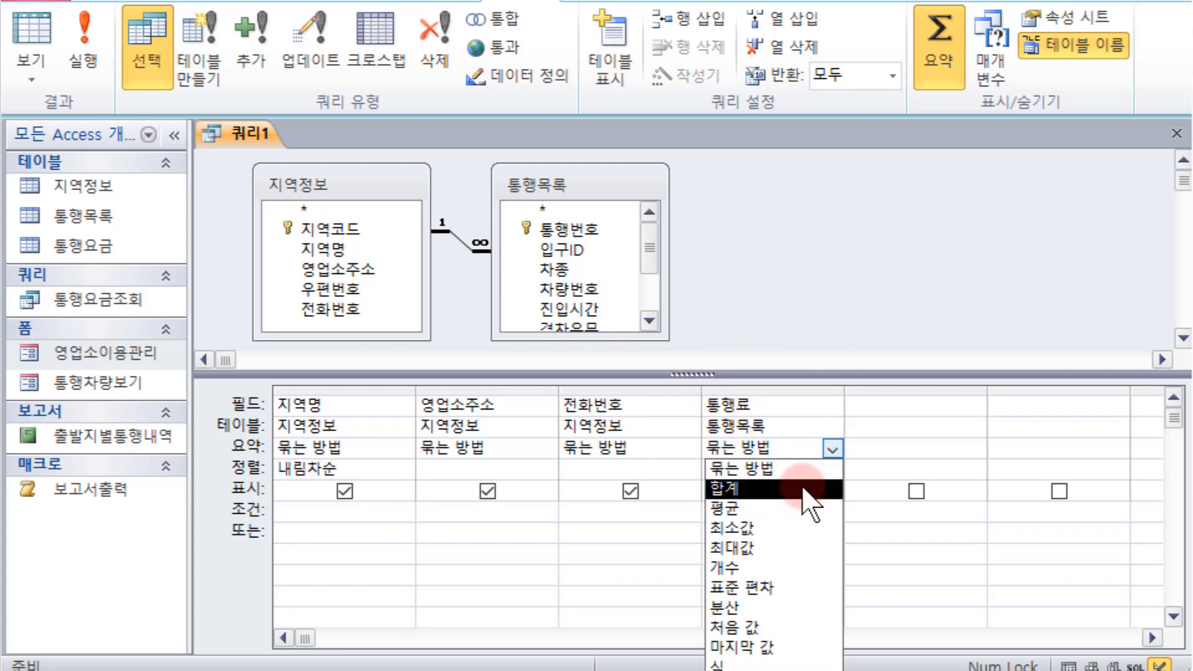
left_click(808, 491)
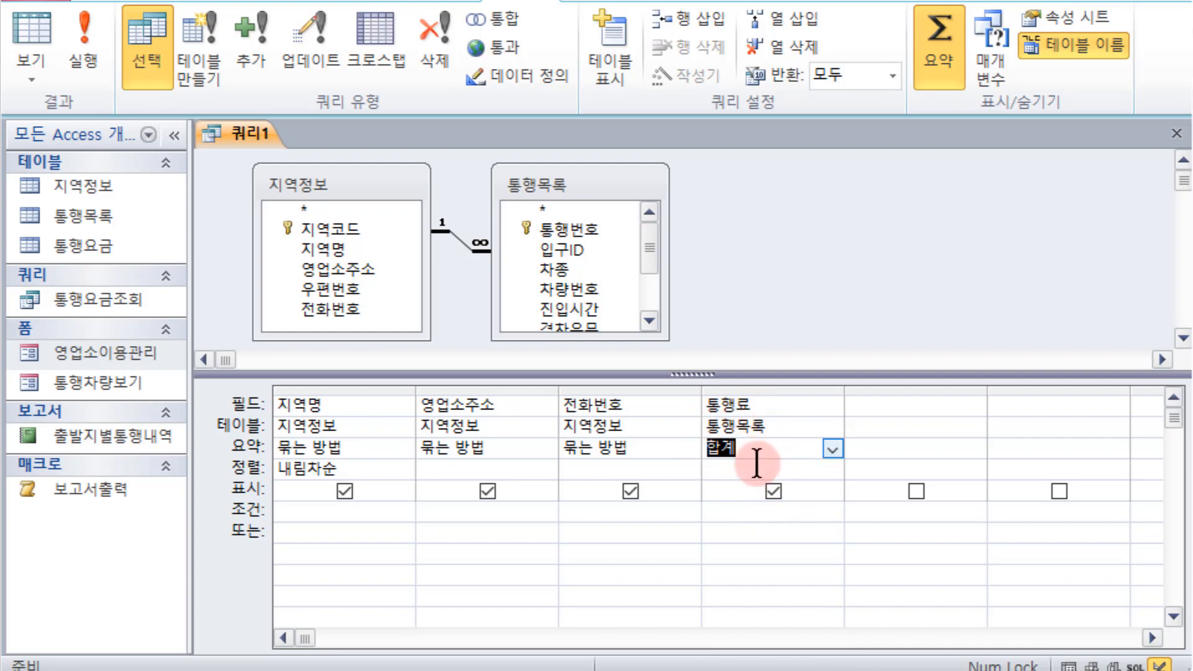
left_click(716, 404)
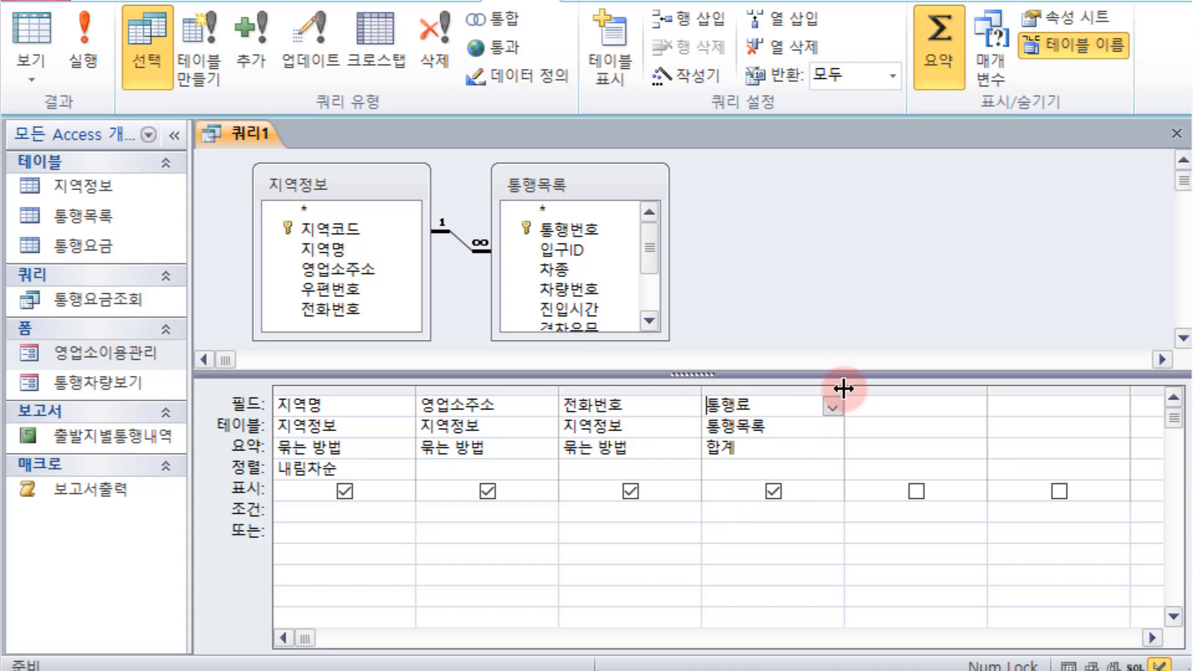
left_click_drag(843, 389, 910, 389)
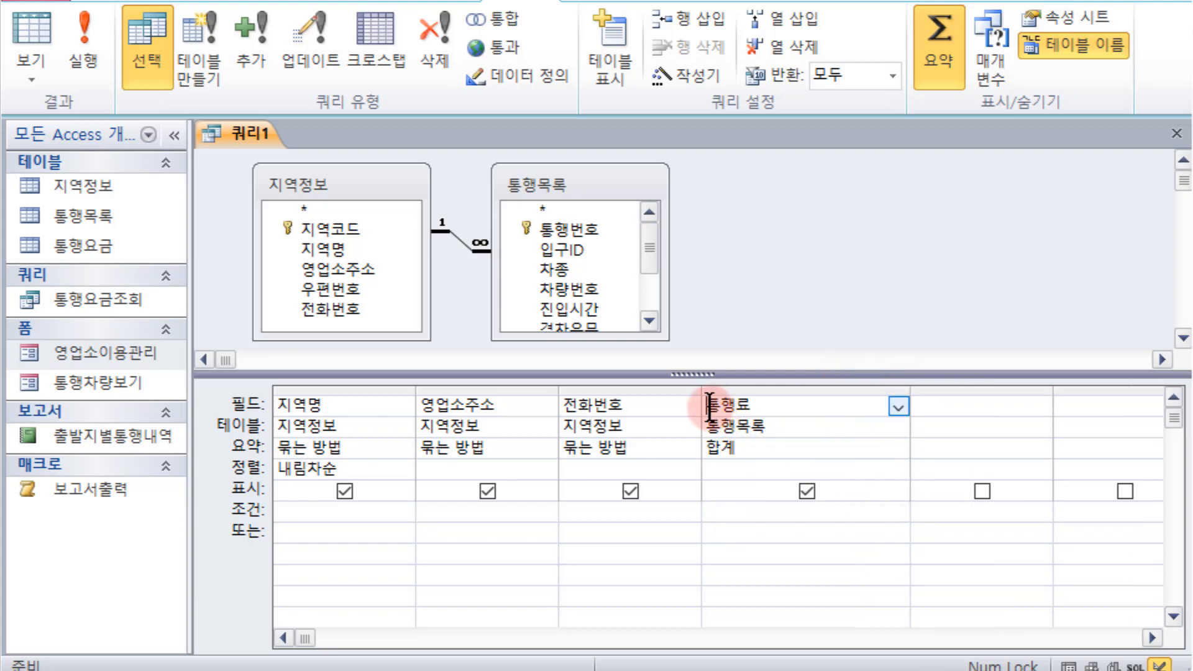
type("통행료합계")
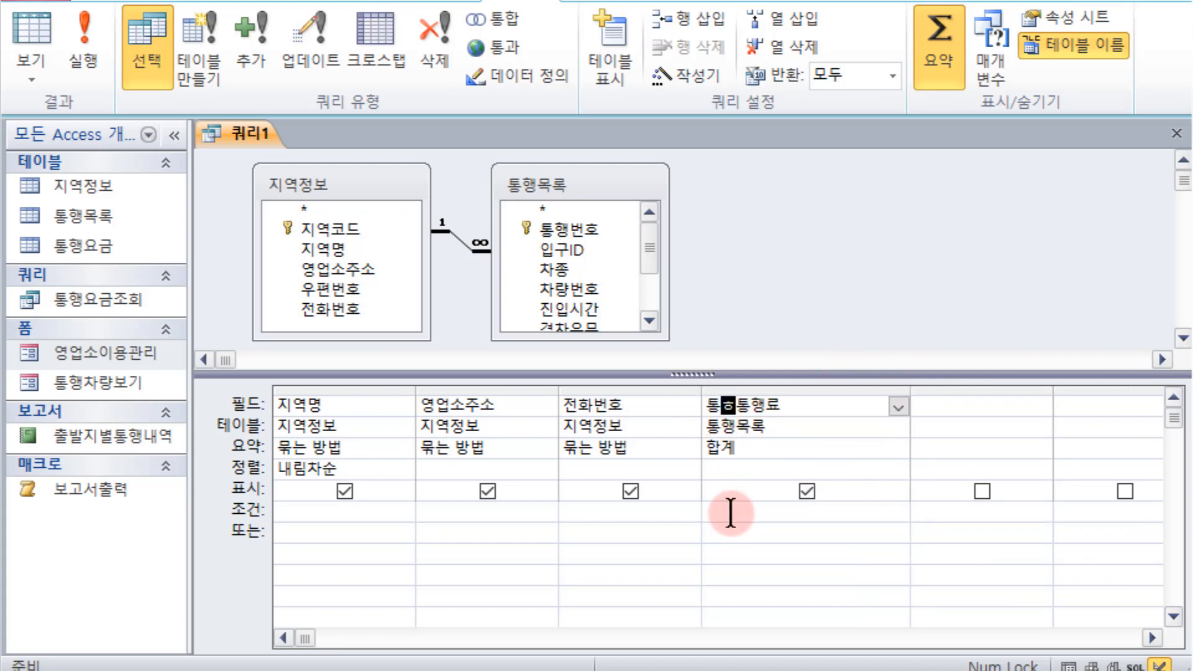
type(":통행료")
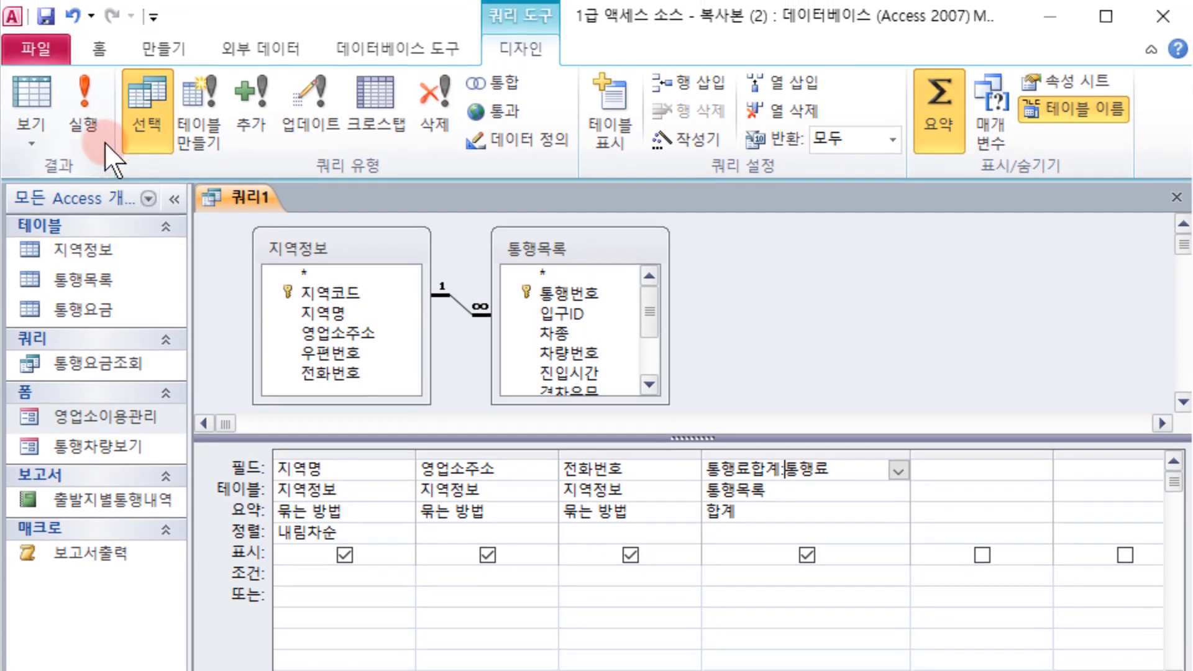
Run the query, close it and save it under the name 지역별합계.
left_click(87, 56)
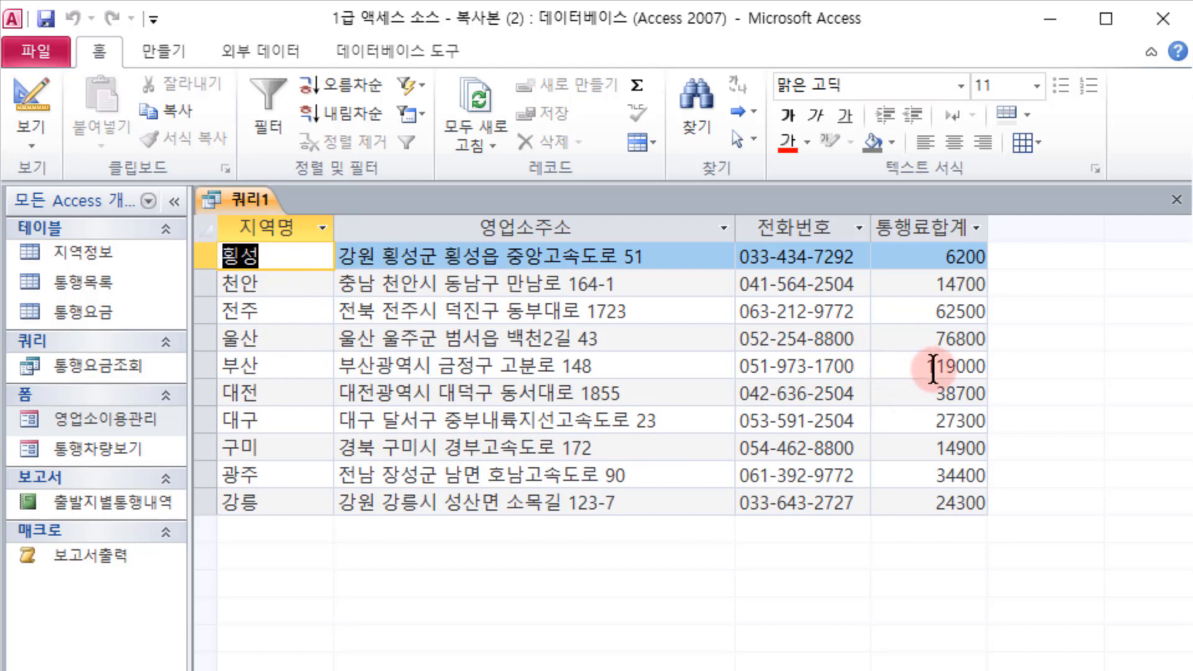
left_click(1177, 199)
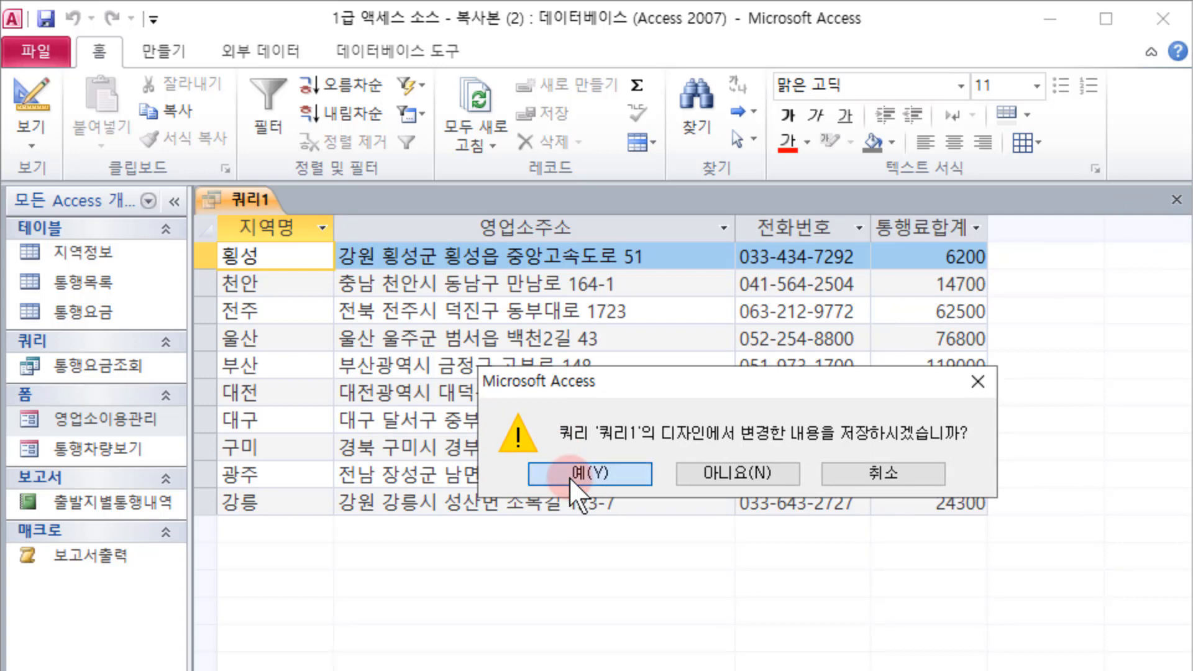
left_click(570, 478)
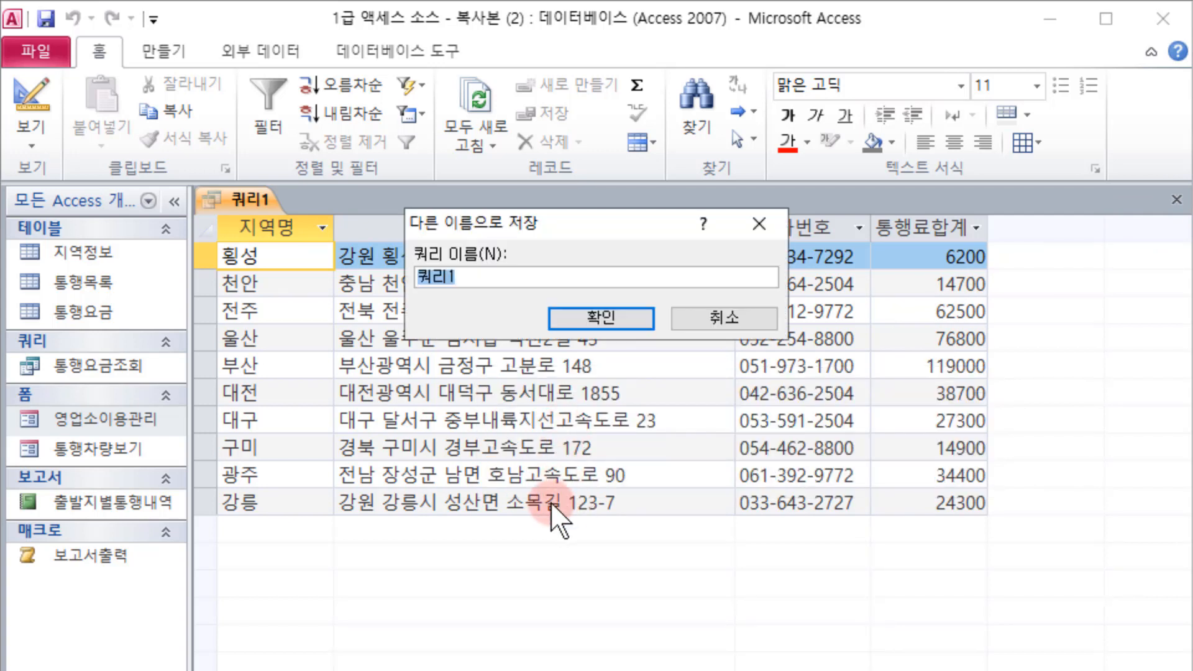
type("지역별쿼")
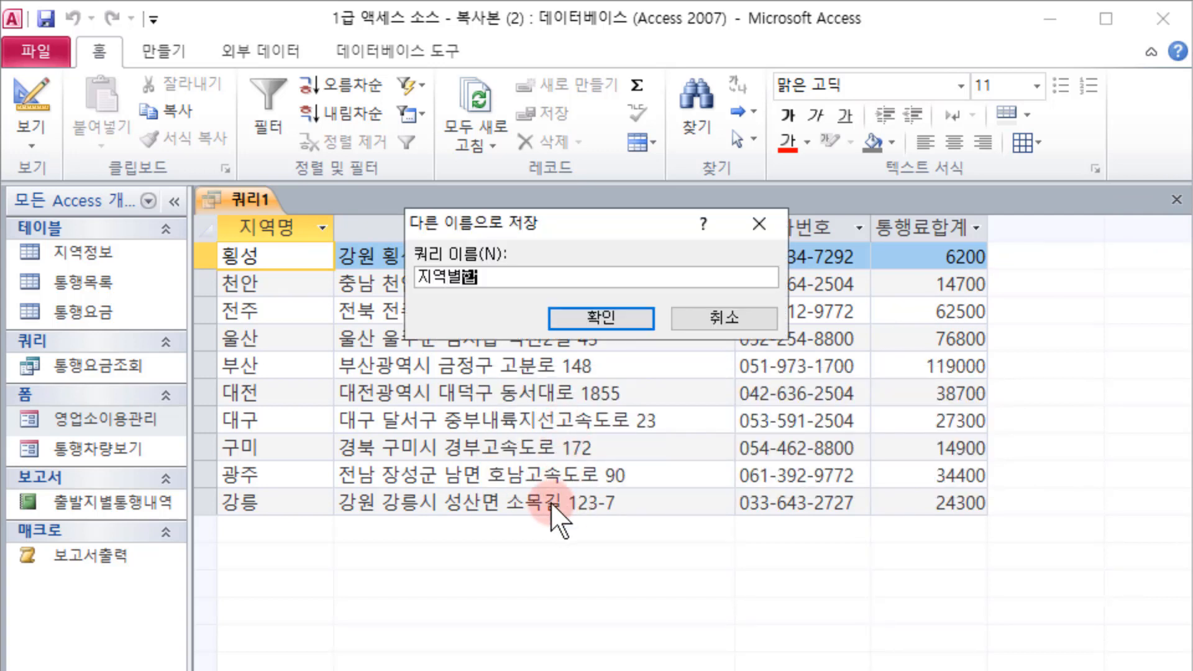
type("계")
key("Return")
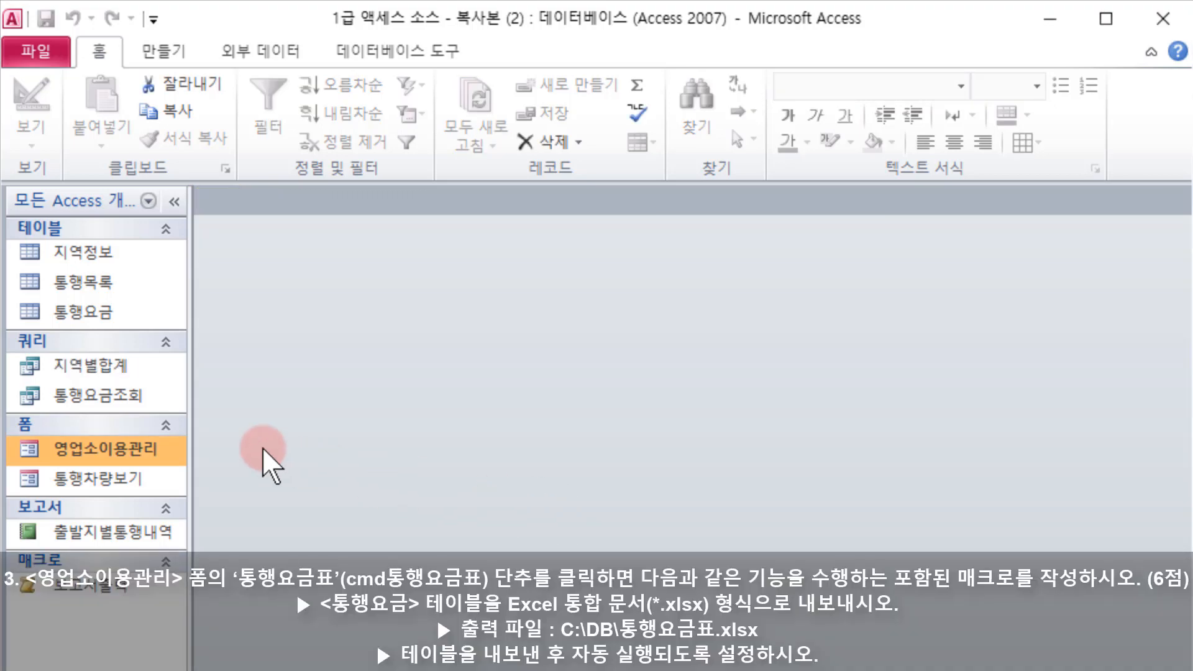
Open the 영업소이용관리 form in design view and show the properties of the cmd통행요금표 button.
right_click(152, 454)
left_click(210, 520)
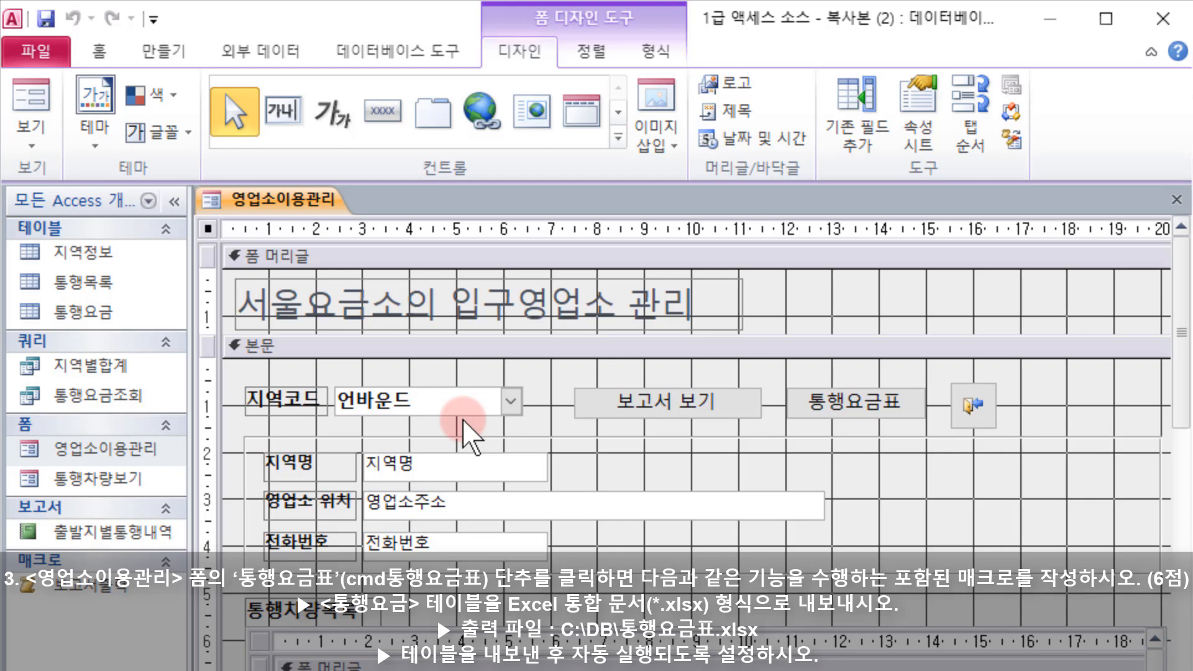
left_click(920, 124)
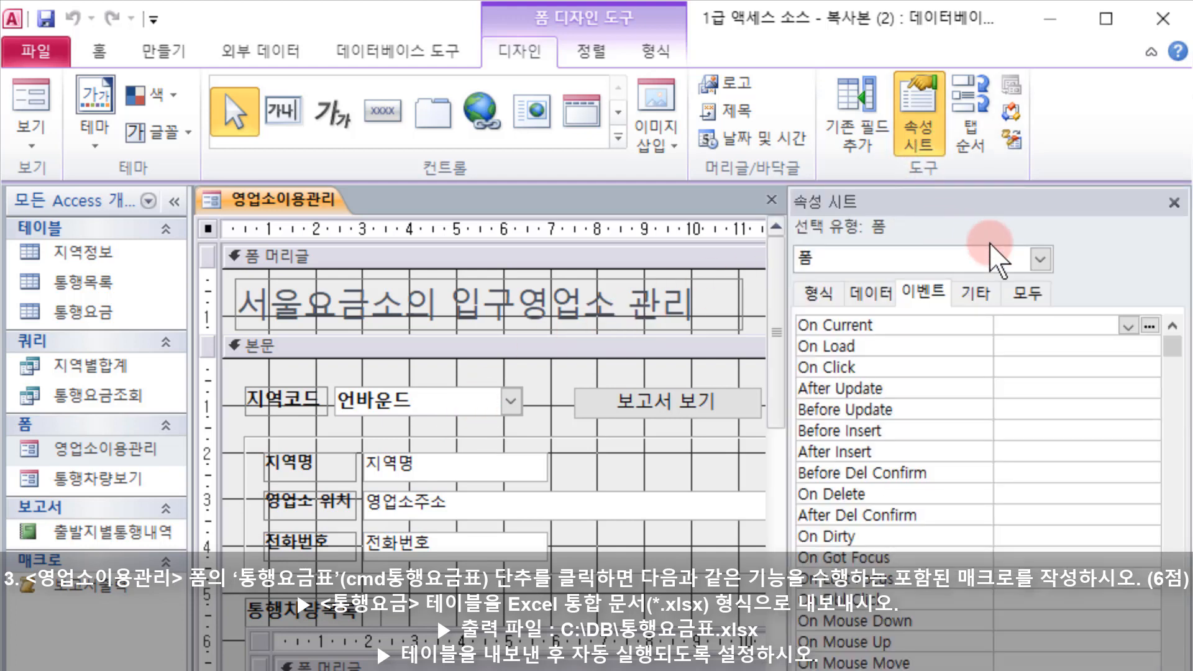
left_click(1040, 258)
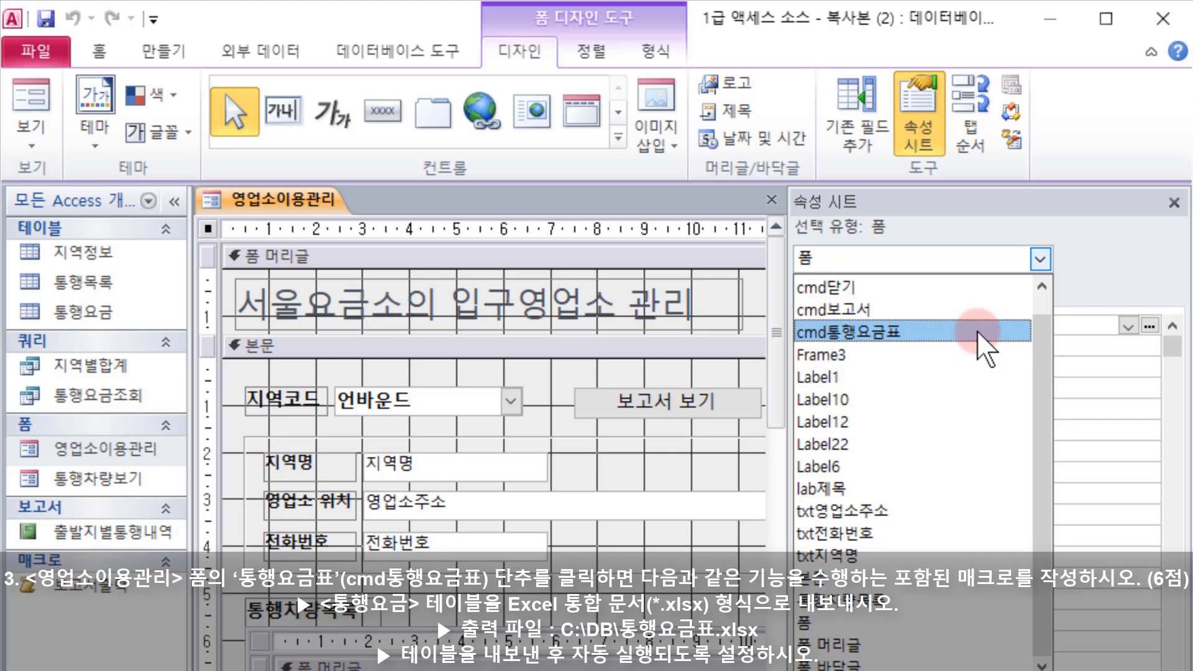
left_click(978, 333)
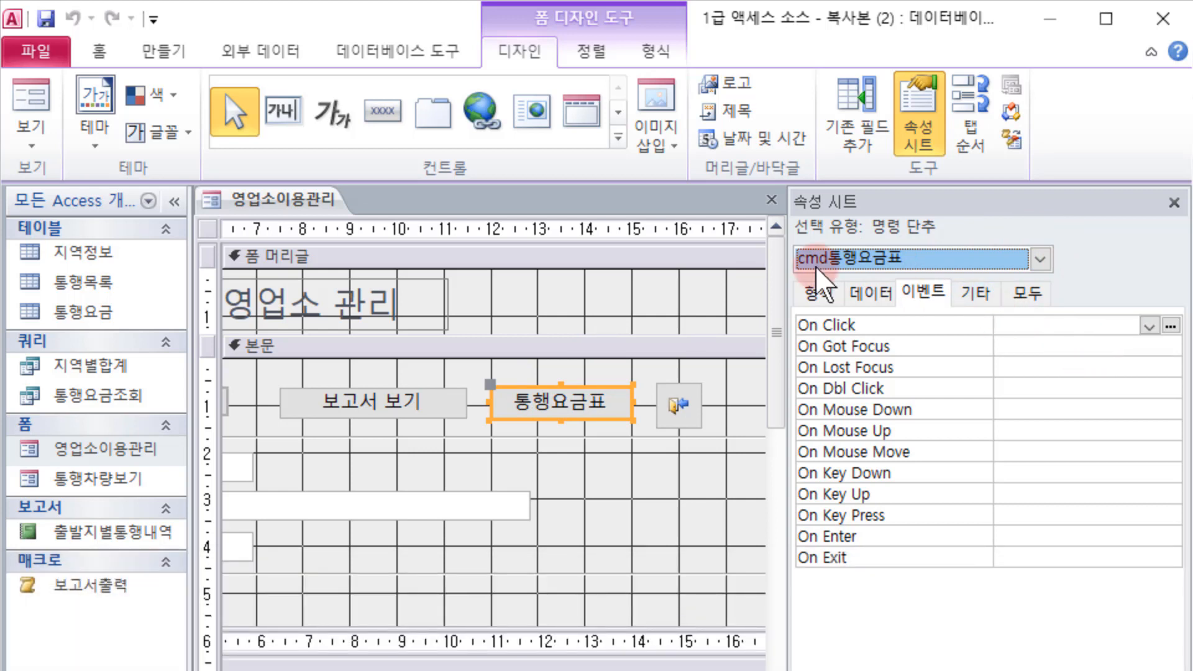
left_click(157, 55)
left_click(957, 84)
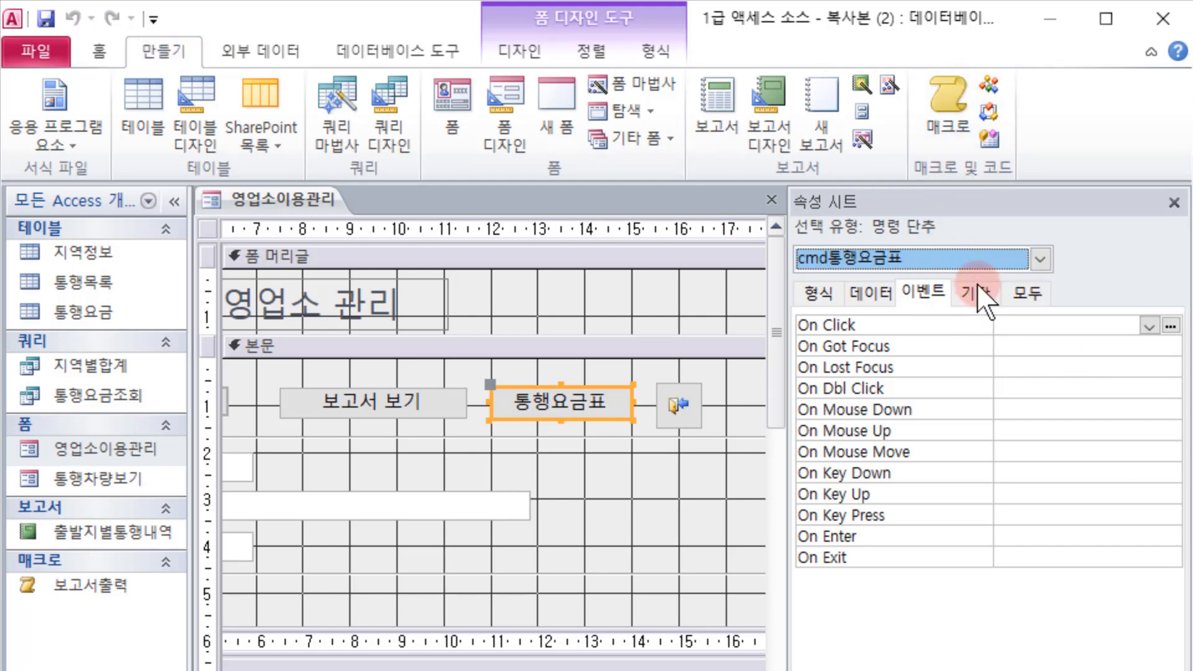
left_click(1118, 341)
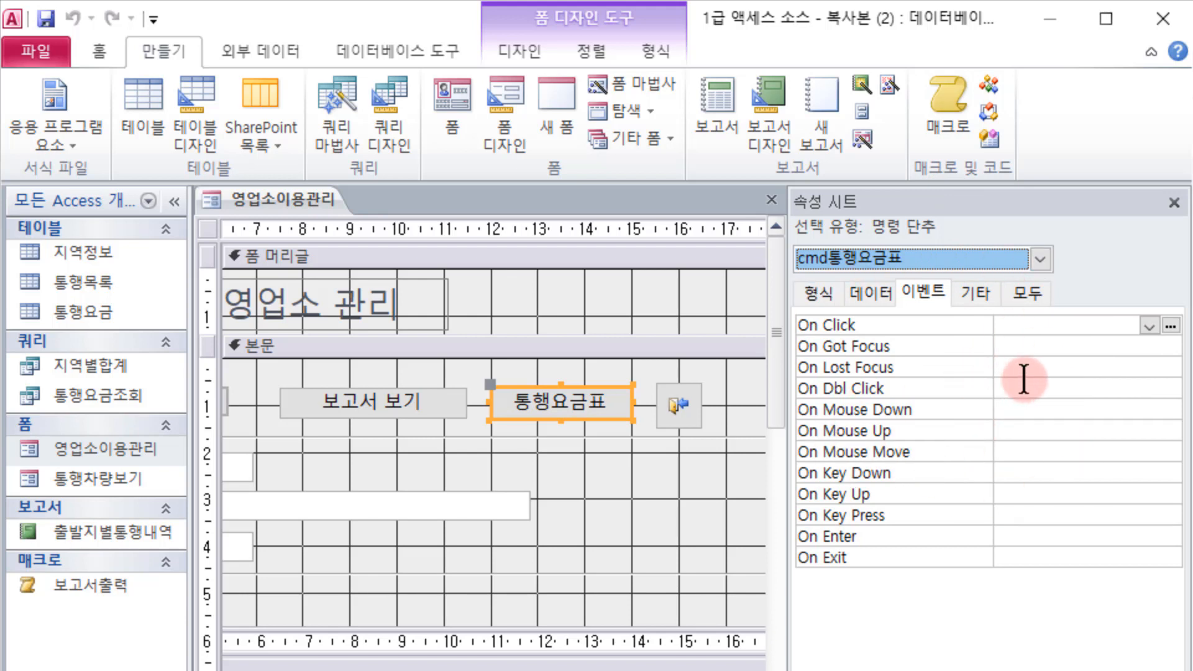
Build an embedded macro for the button's On Click event and add the ExportWithFormatting action.
left_click(1172, 327)
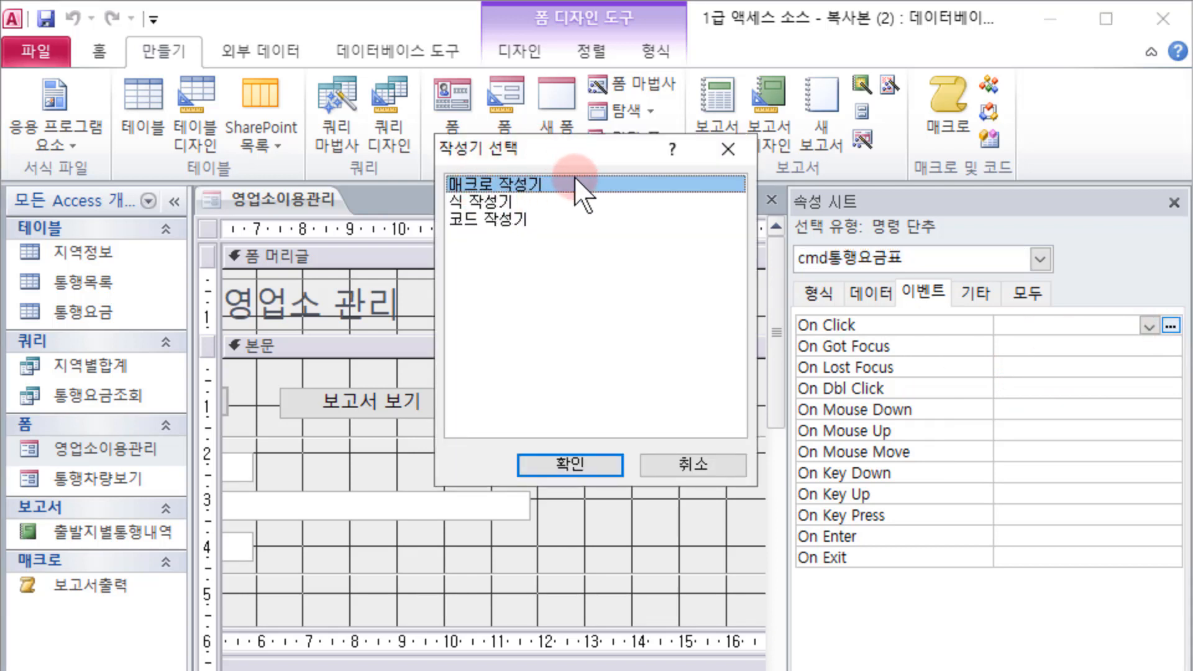
left_click(594, 464)
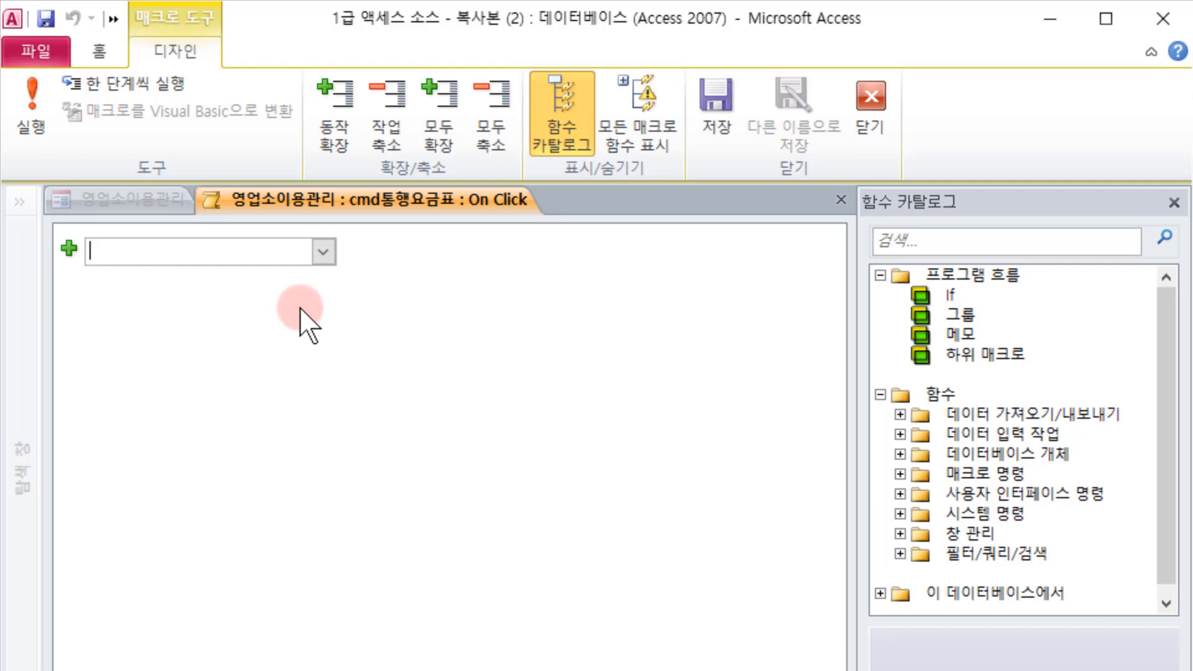
left_click(326, 251)
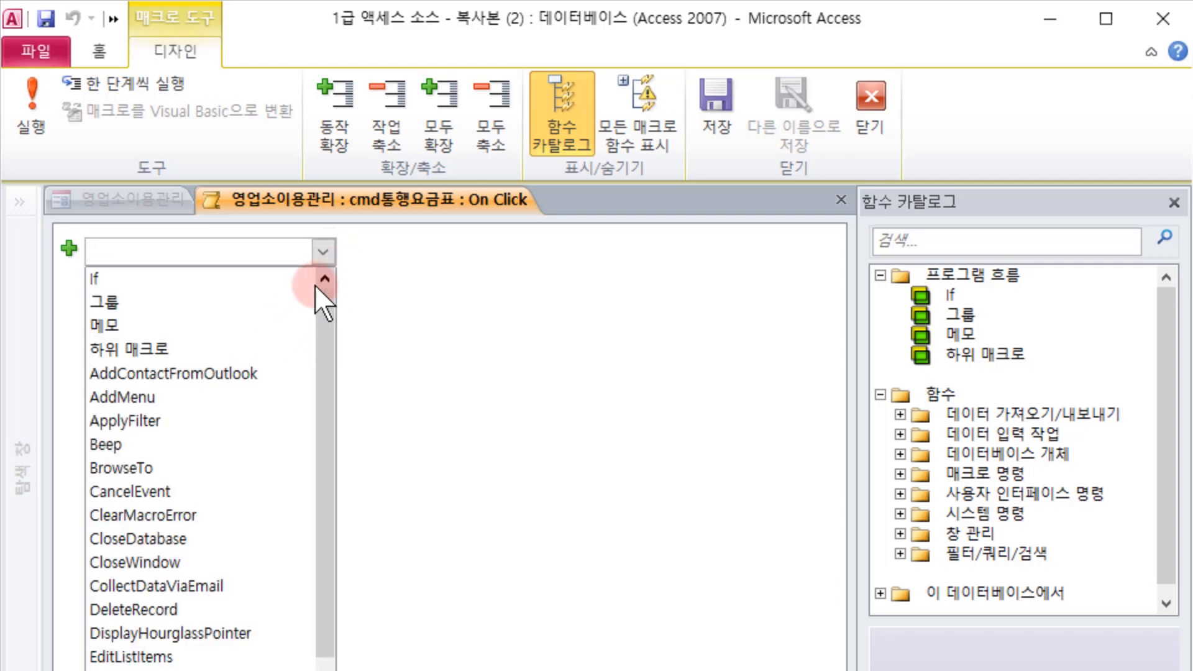
scroll(307, 304, "down", 3)
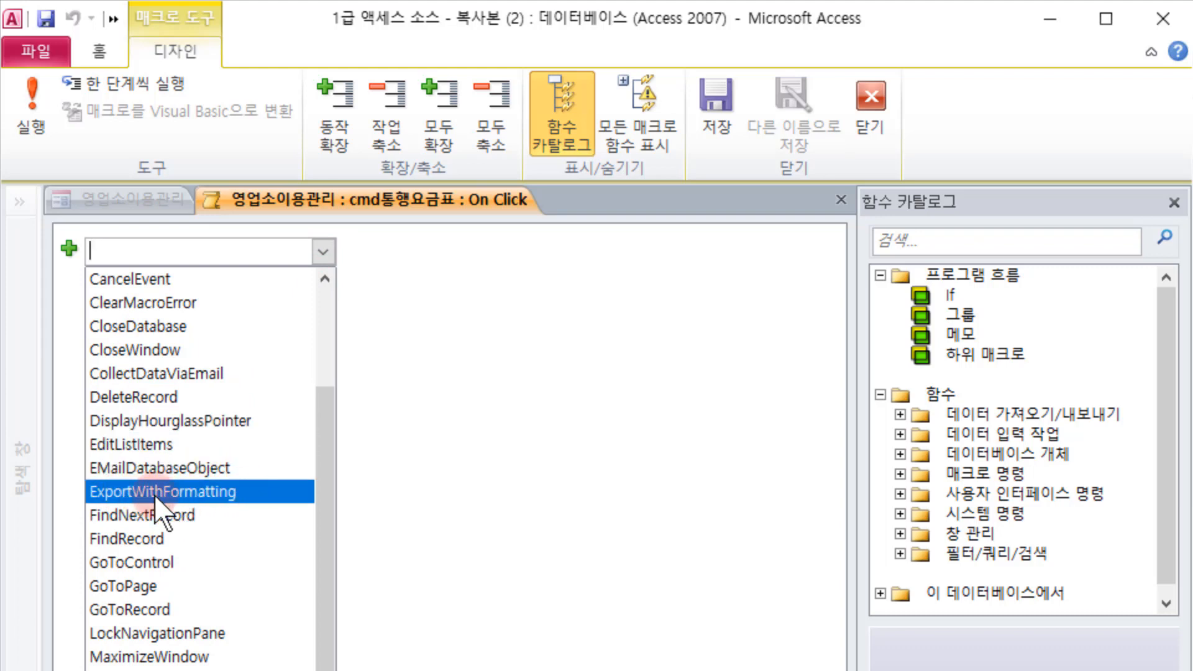
left_click(237, 487)
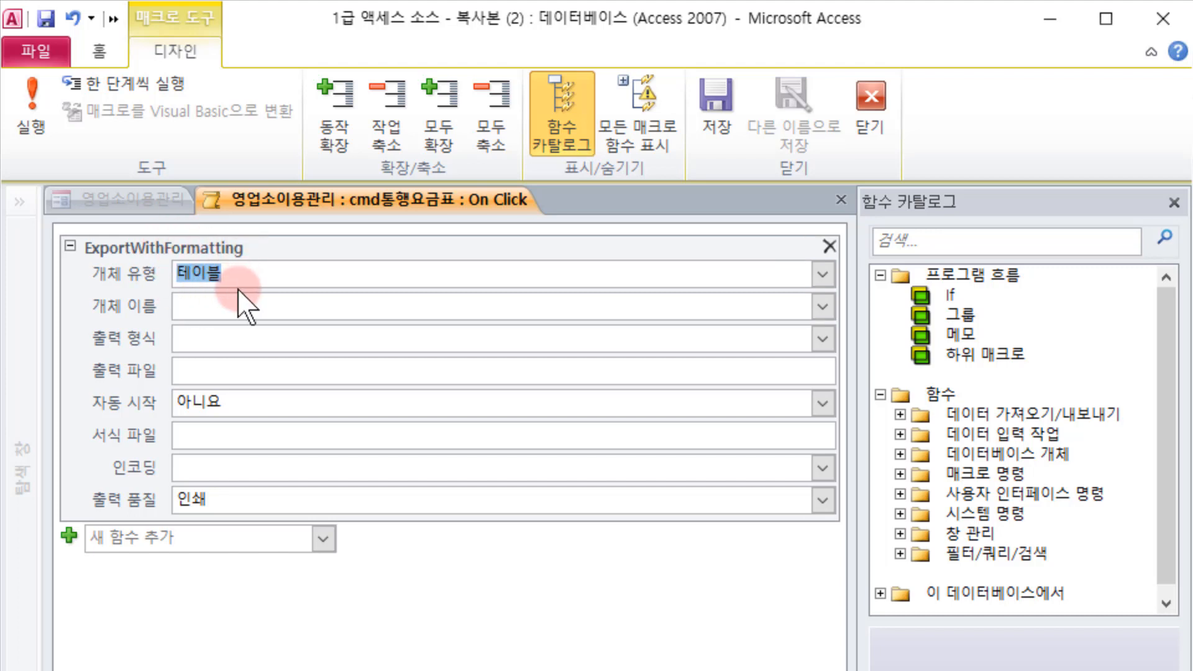
Set the export's 개체 이름 to the 통행요금 table and its 출력 형식 to Excel 통합 문서 (*.xlsx).
left_click(819, 306)
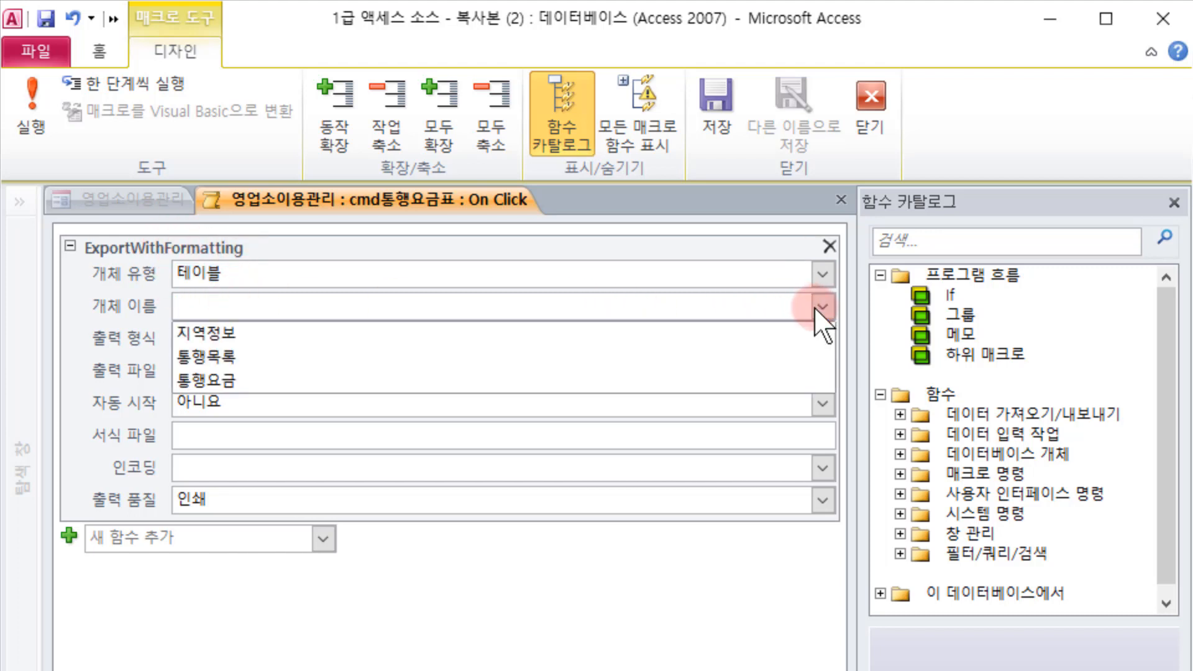
left_click(677, 379)
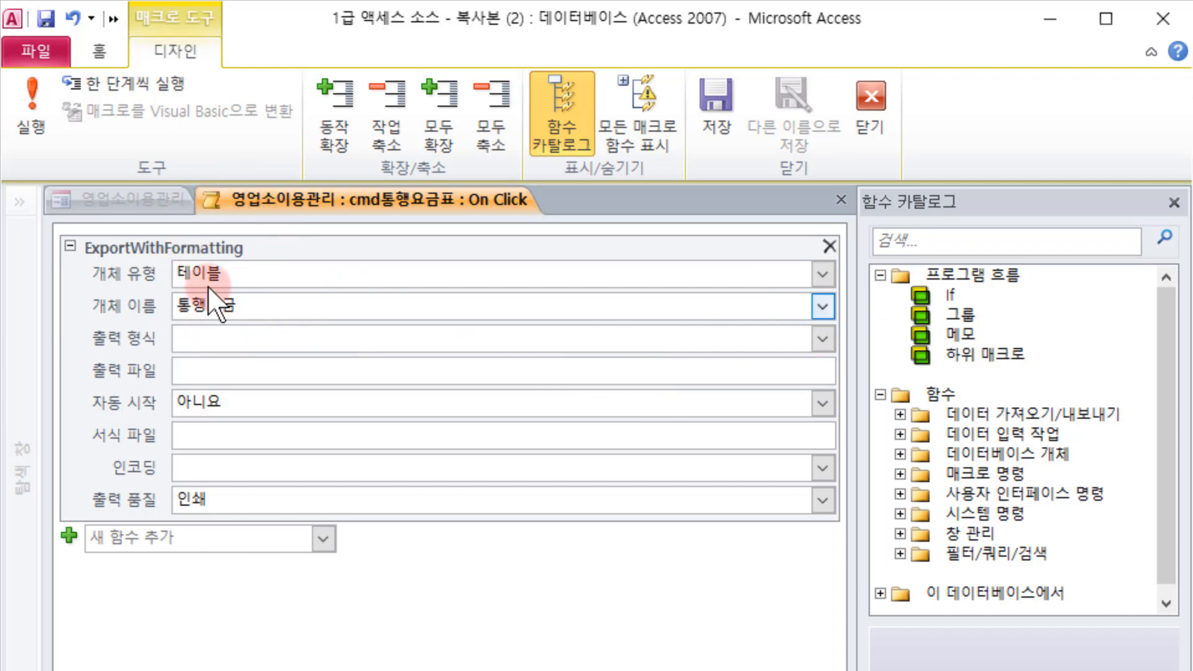
left_click(826, 342)
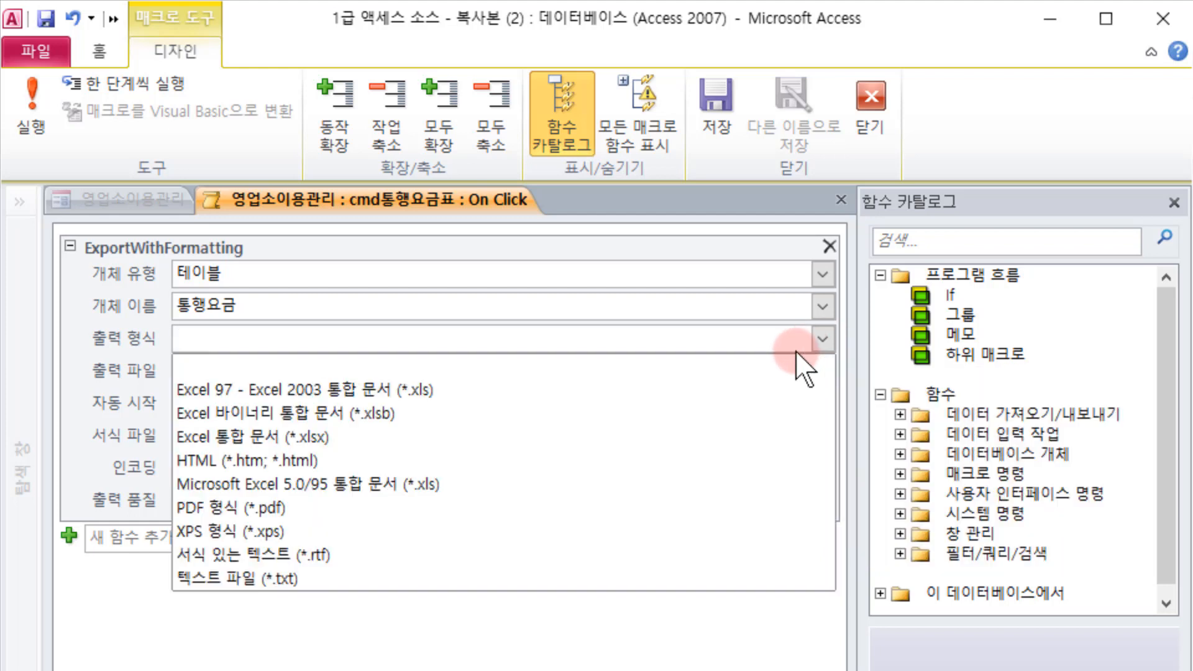
left_click(615, 434)
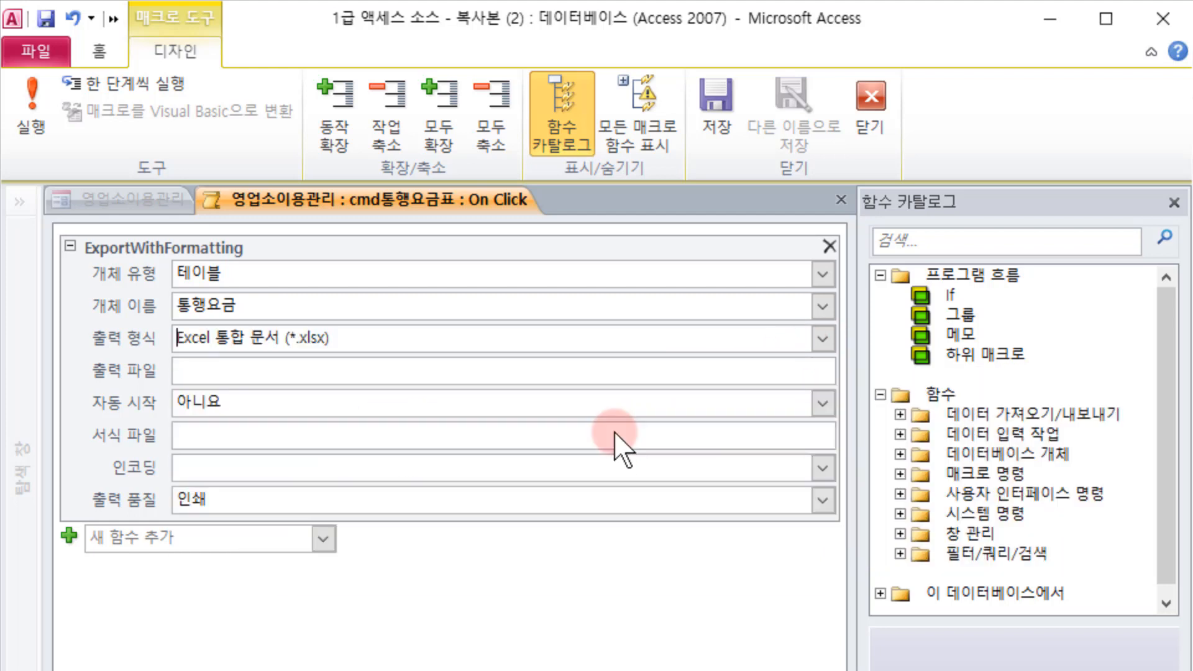
Set the export action's 자동 시작 argument to 예.
left_click(541, 398)
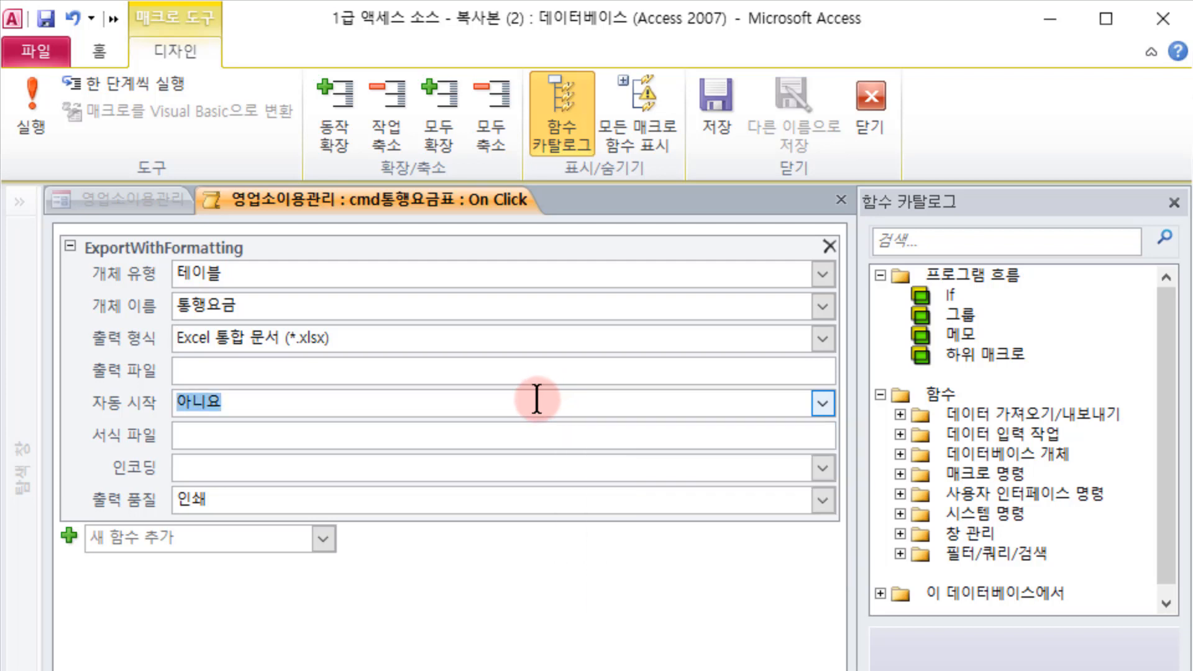
left_click(824, 402)
left_click(753, 431)
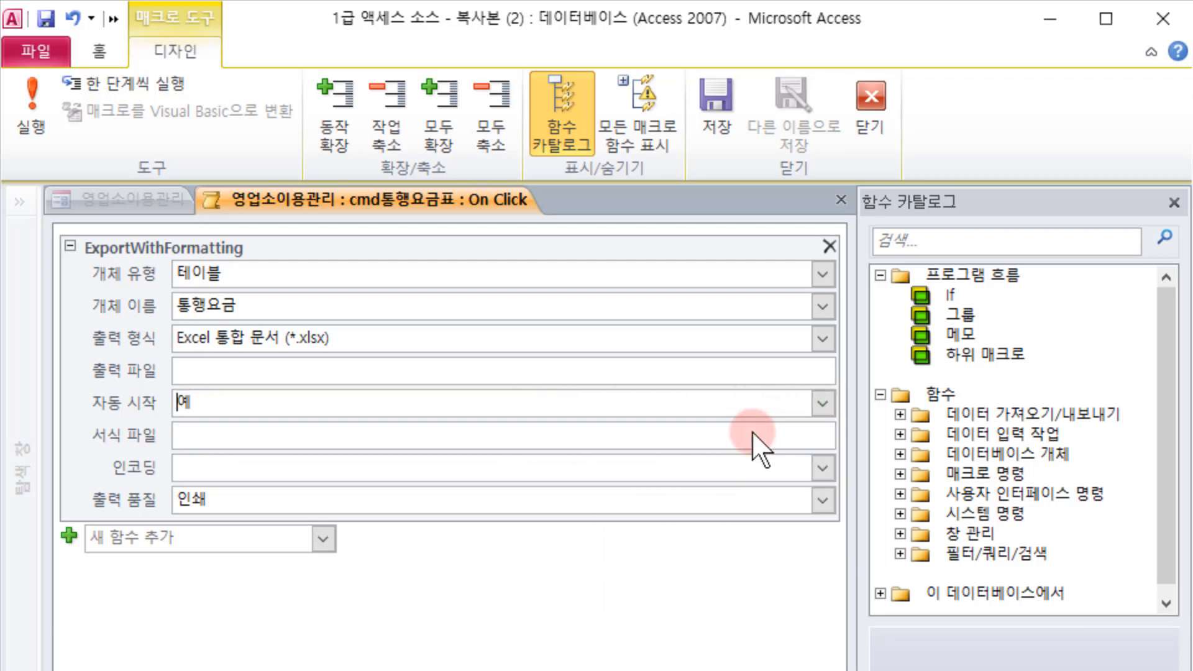
Set 출력 파일 to E:\유튜브\통행요금표.xlsx, then save and close the macro.
left_click(278, 367)
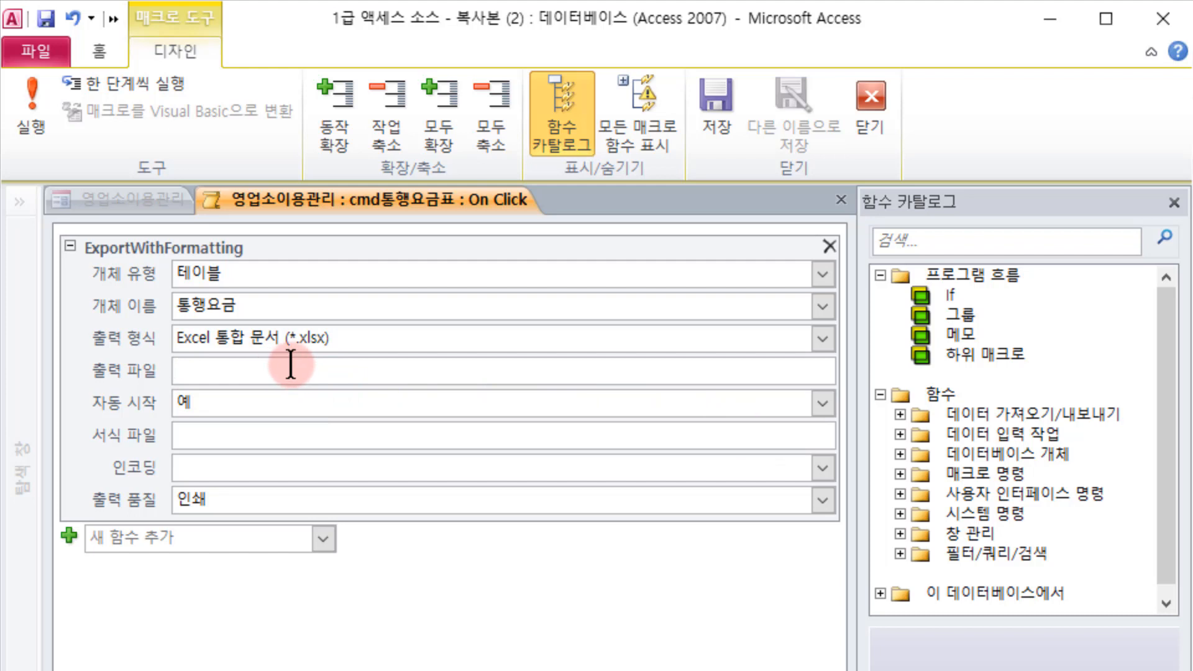
left_click(196, 399)
left_click(248, 413)
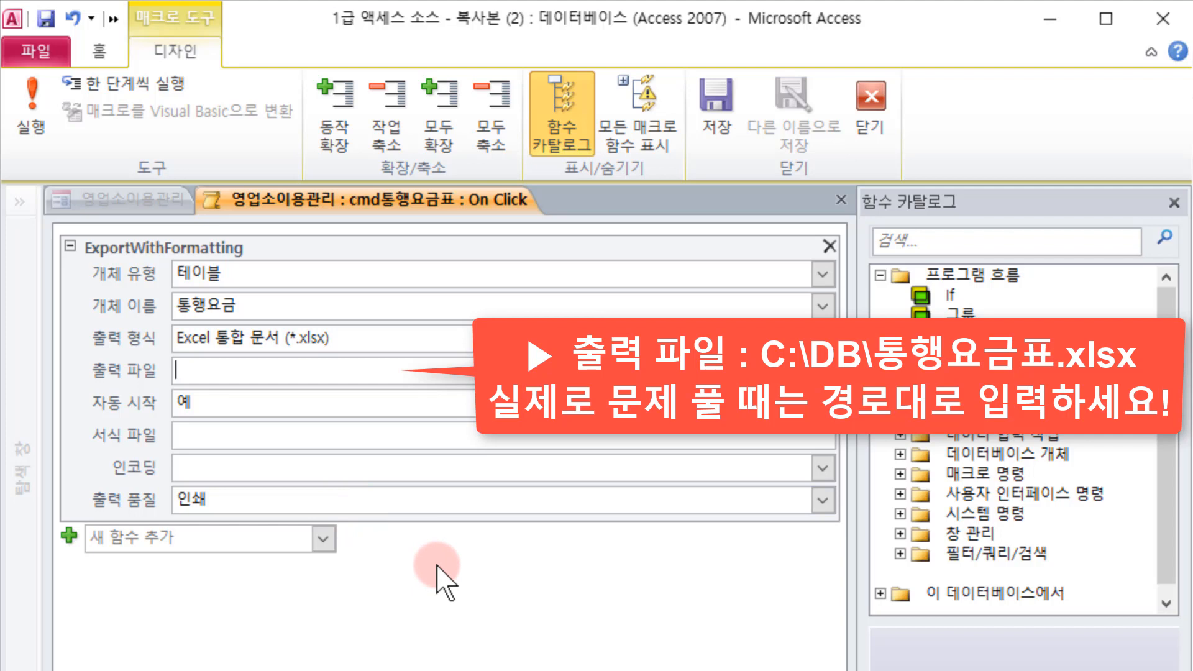
type("E:\\")
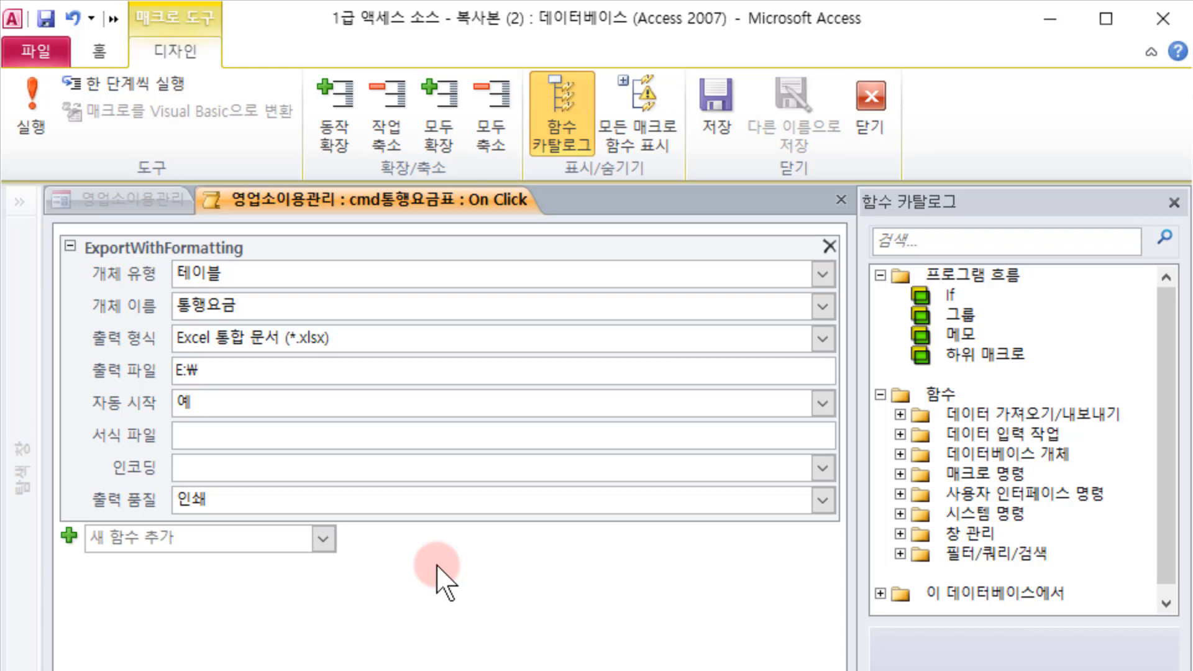
type("통행요금표.xlsx")
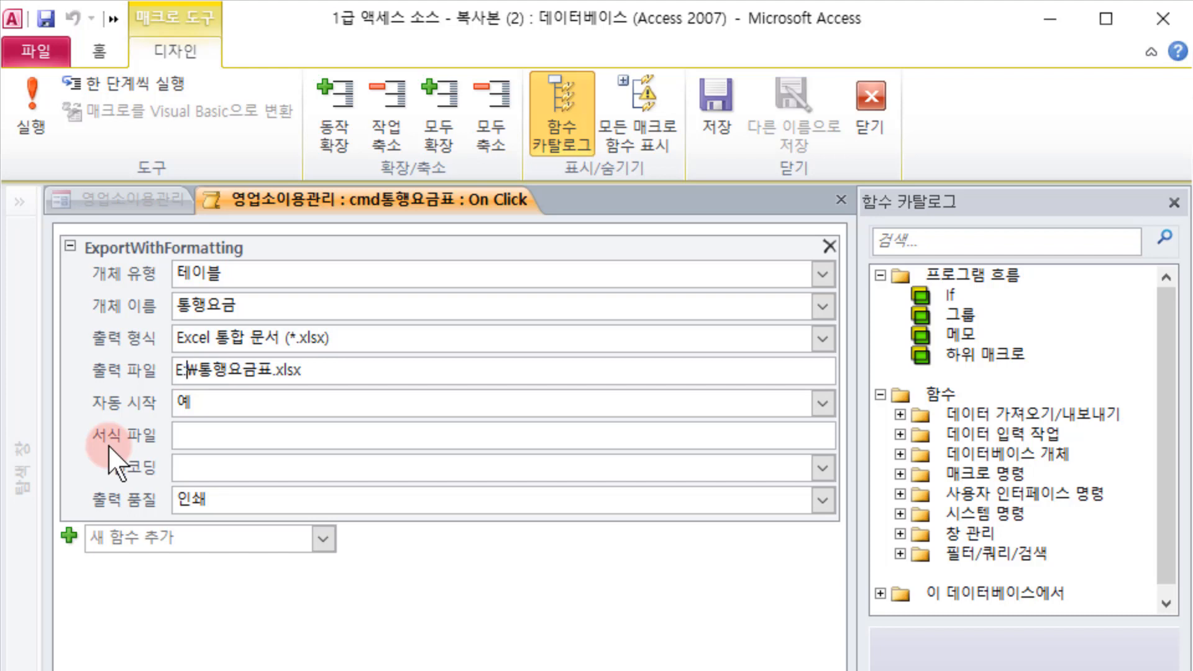
type("\\")
type("유튜브")
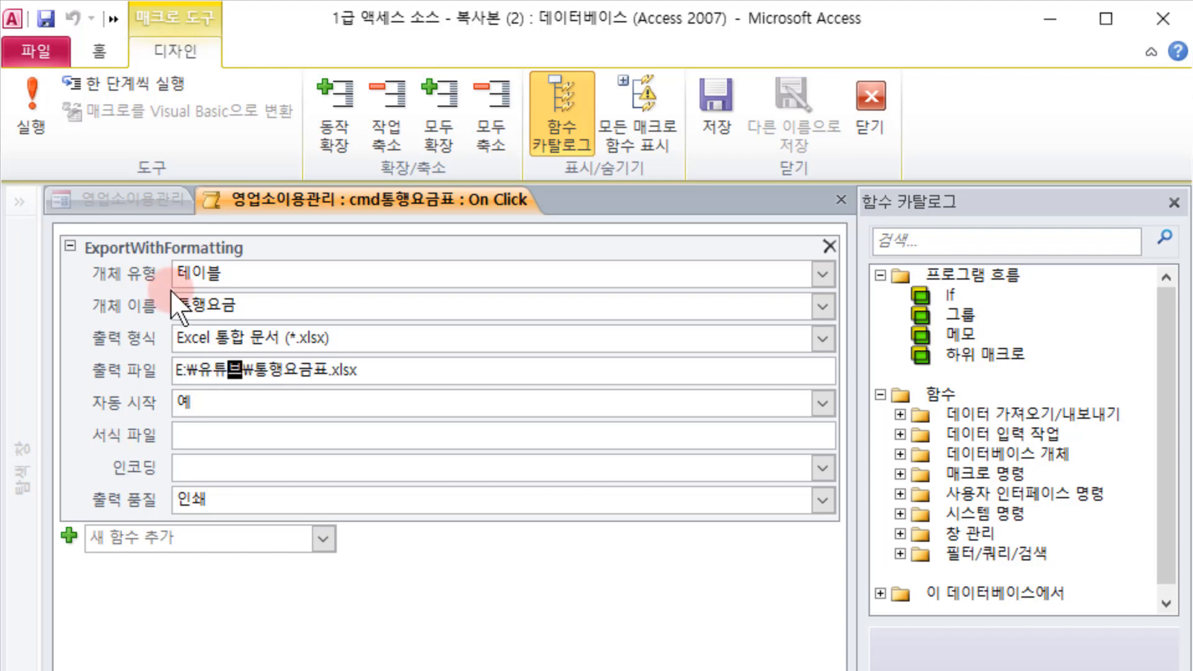
left_click(719, 115)
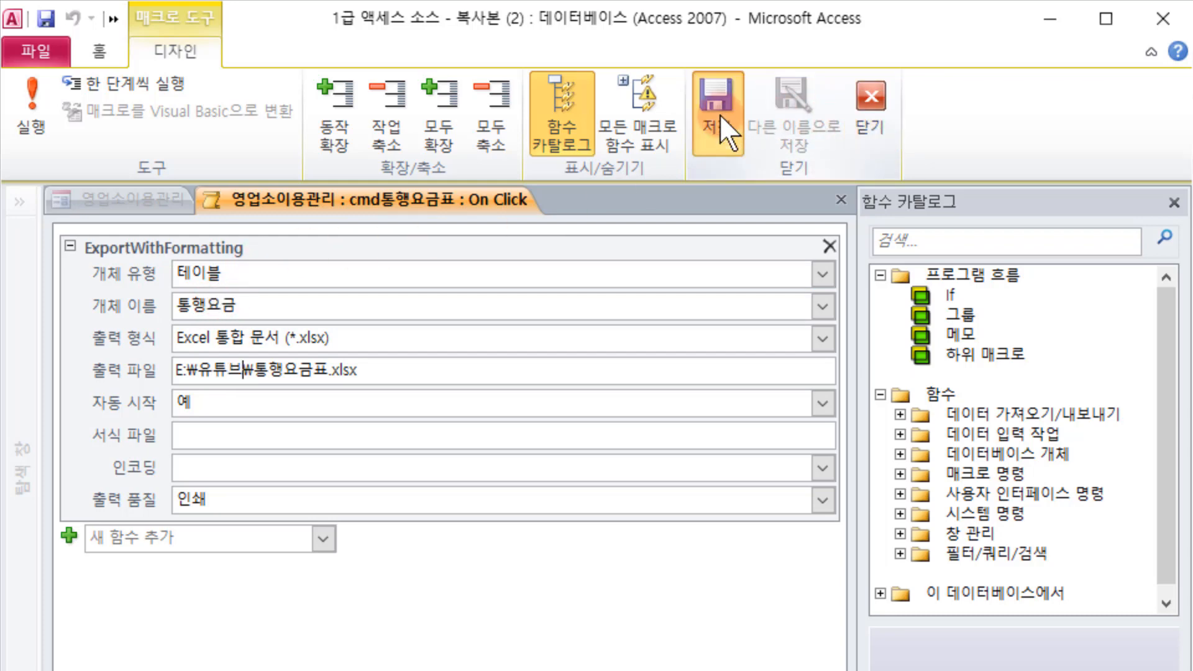
left_click(871, 127)
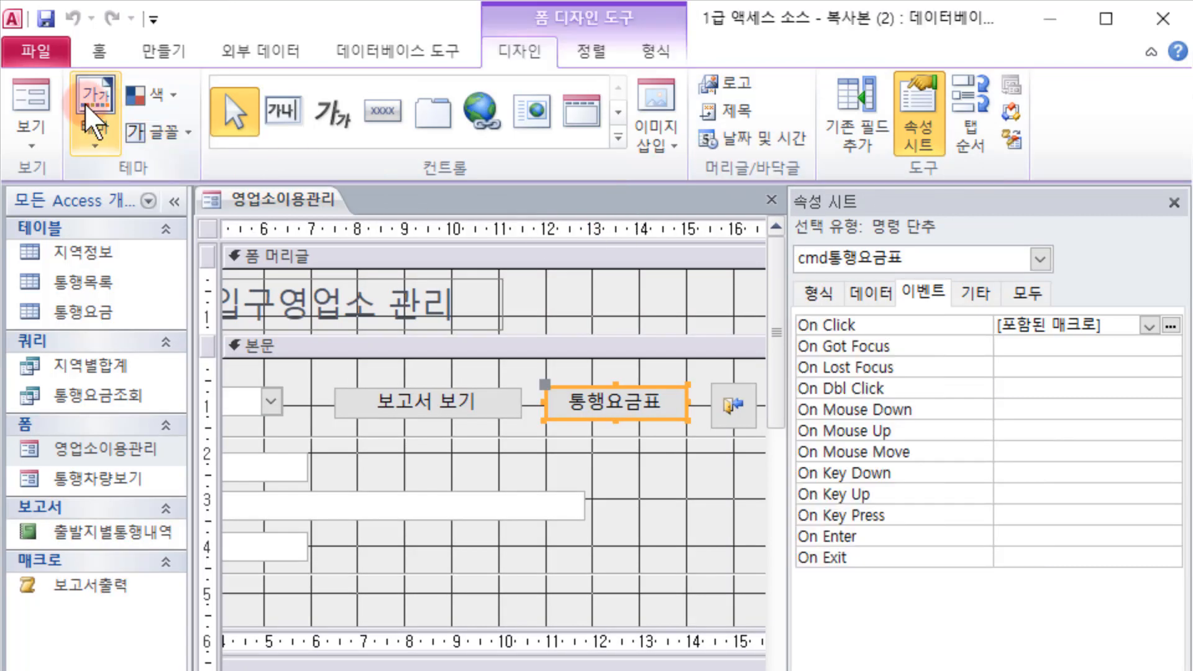
Test the 통행요금표 button in form view and select the exported 통행요금표 workbook in the E:\유튜브 folder in File Explorer.
left_click(31, 99)
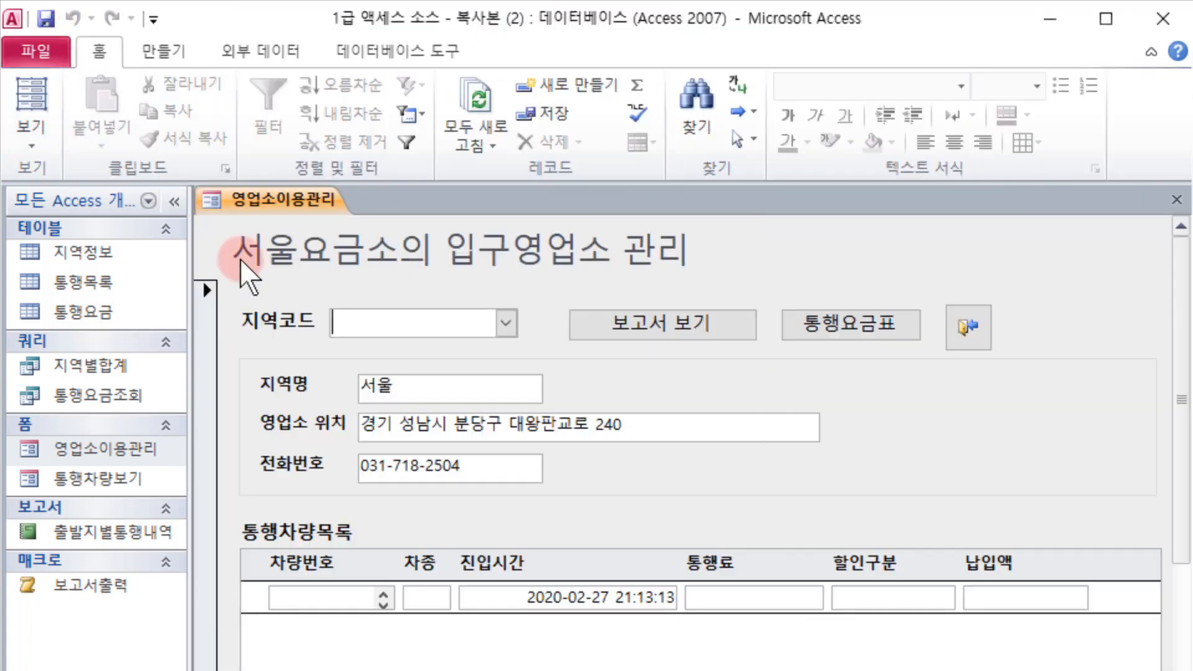
left_click(895, 340)
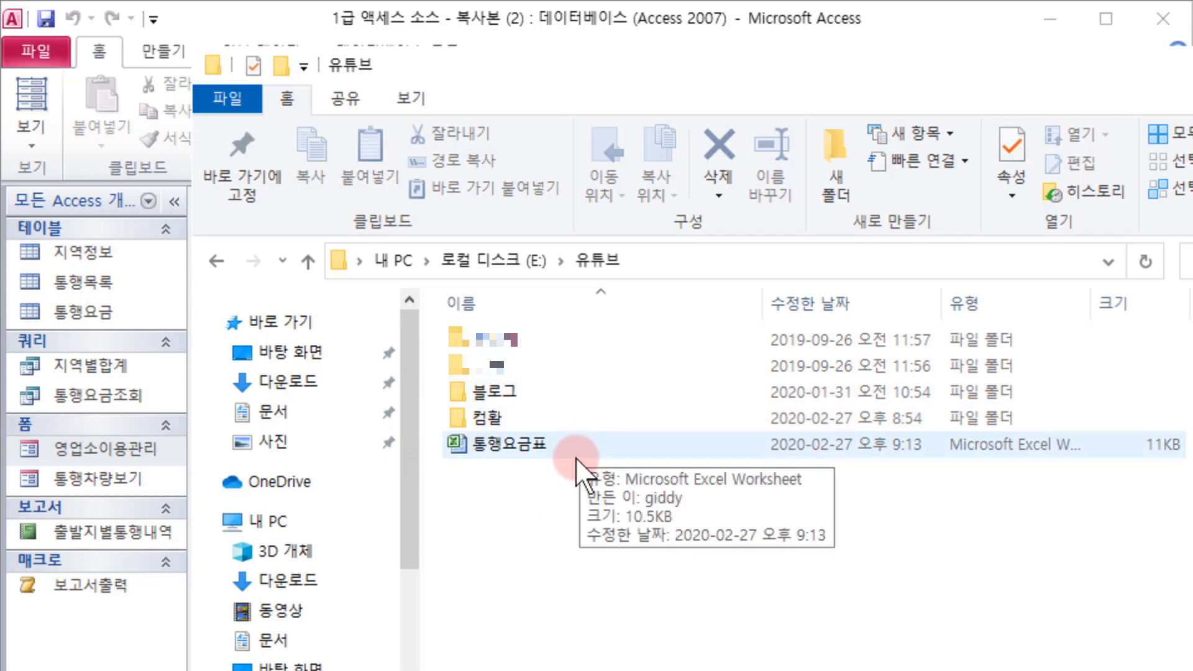
left_click(544, 448)
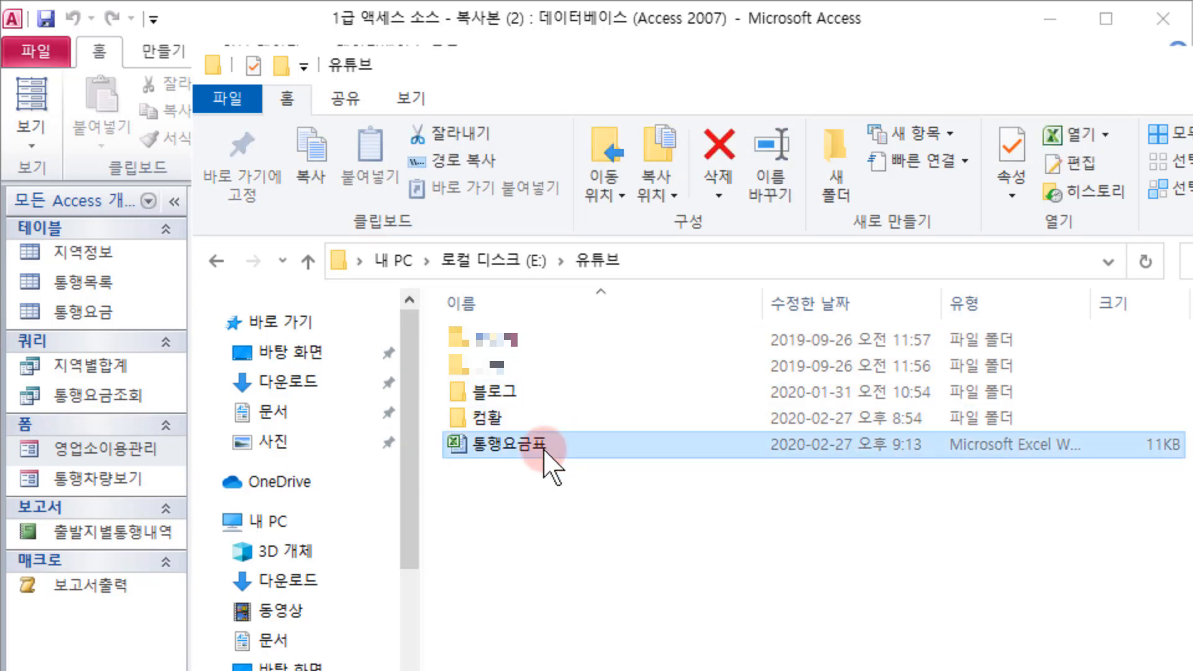